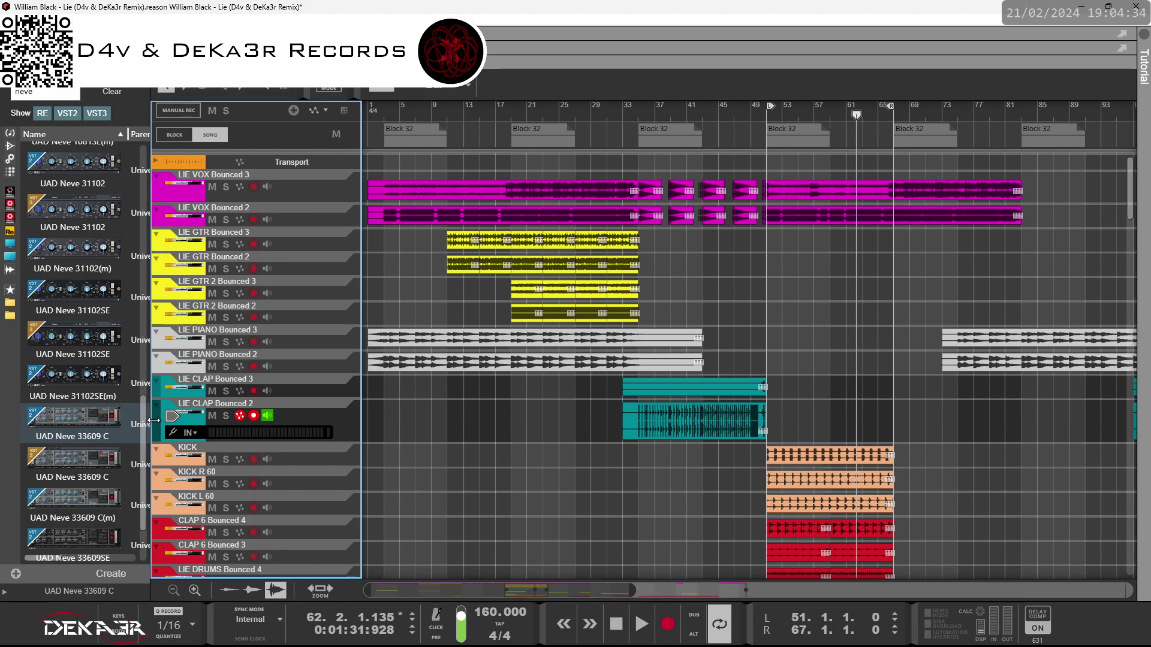
# Step: Move the LIE CLAP Bounced 3 and LIE CLAP Bounced 2 tracks between LIE DRUMS copy 5 Bounced 3 and LIE FX Bounced 3
pyautogui.scroll(-10, 173, 441)
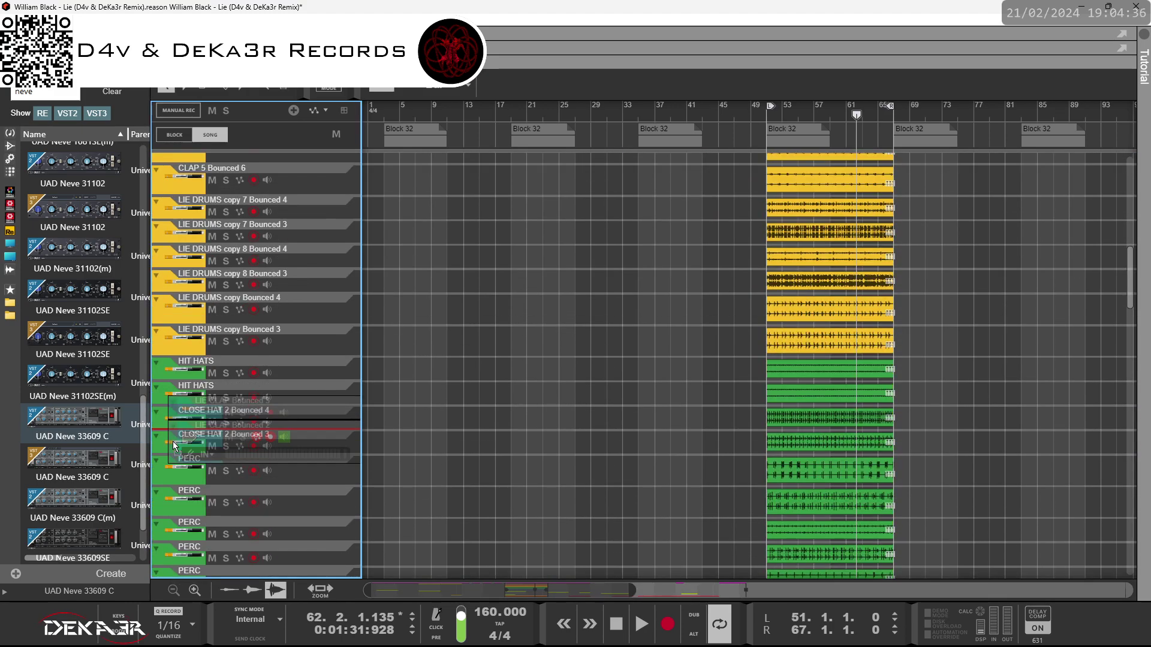
pyautogui.scroll(-10, 173, 441)
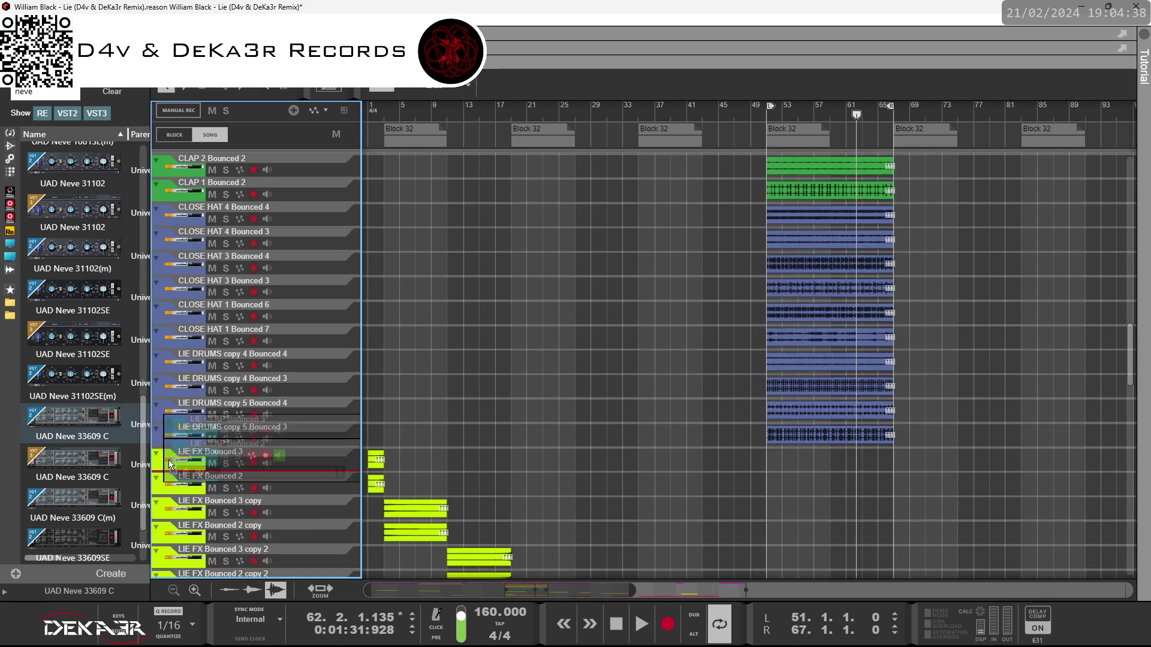
pyautogui.scroll(-10, 168, 451)
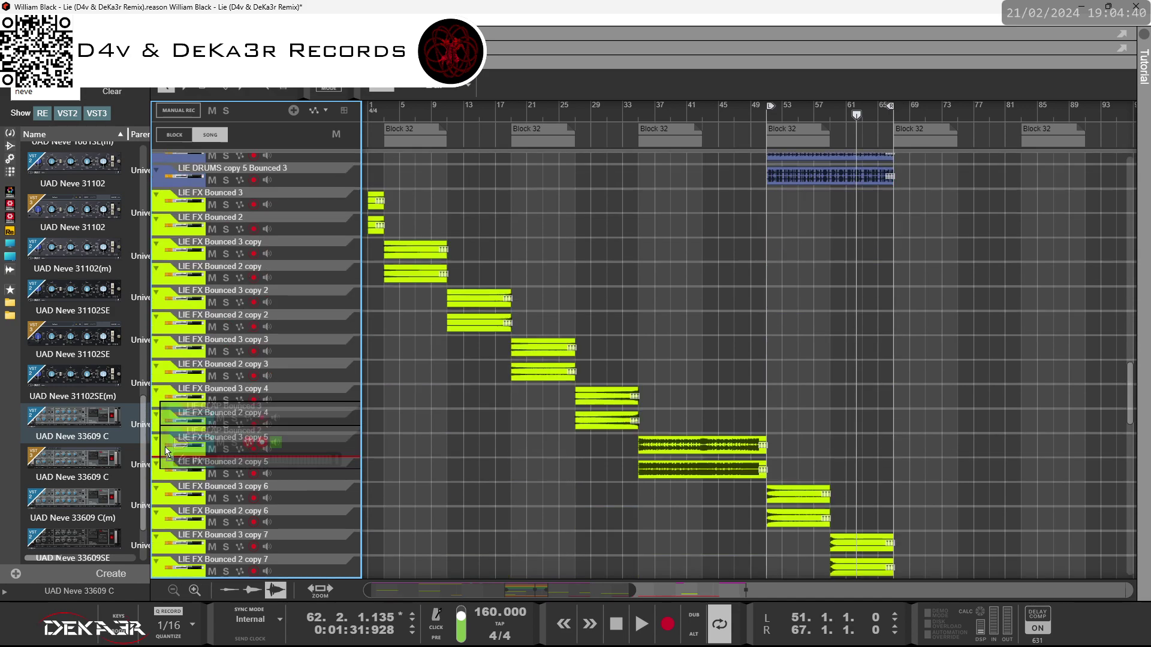
pyautogui.scroll(-3, 166, 451)
pyautogui.scroll(15, 167, 437)
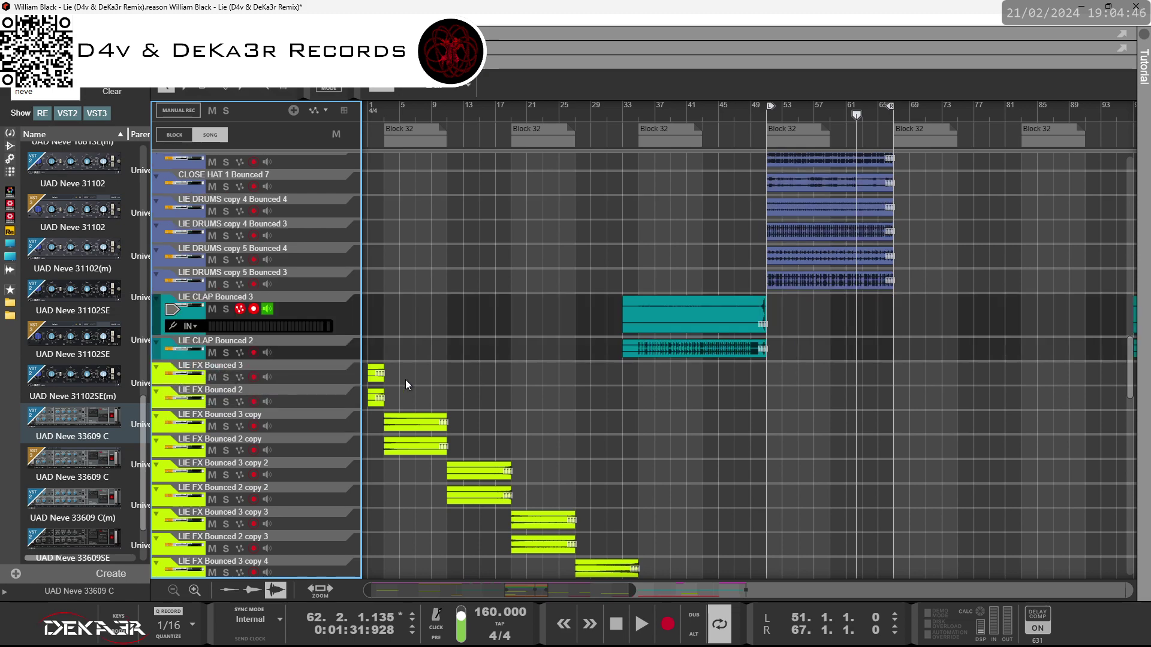
pyautogui.moveTo(493, 589); pyautogui.dragTo(455, 588)
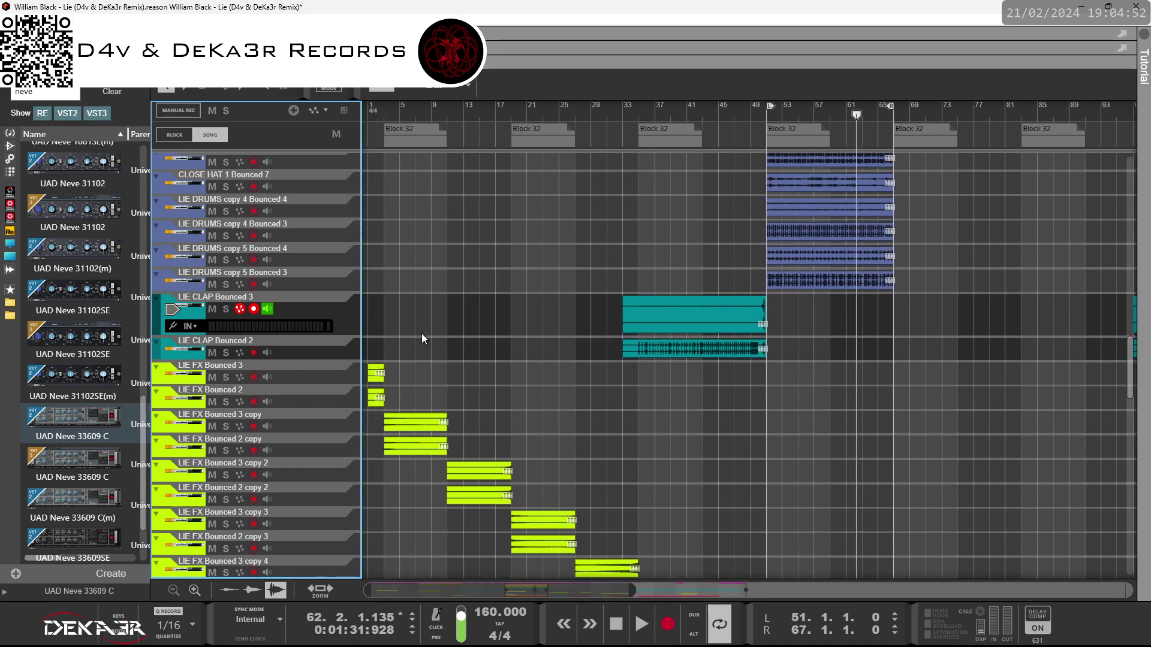
pyautogui.click(489, 327)
pyautogui.click(332, 310)
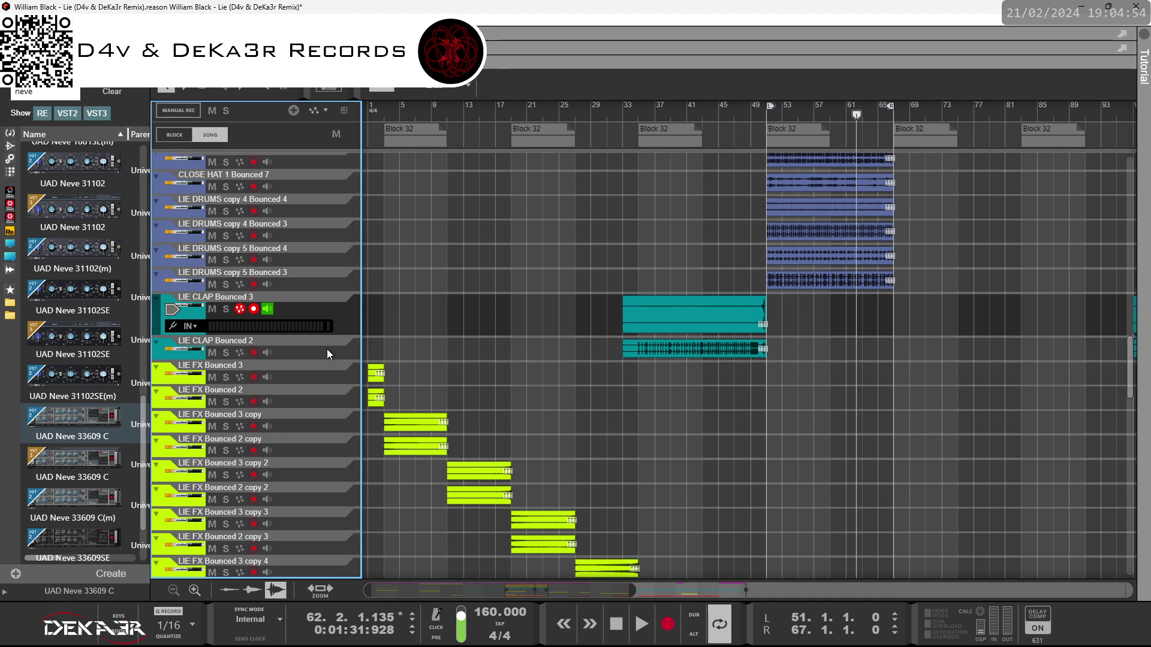
pyautogui.click(326, 348)
pyautogui.click(341, 308)
pyautogui.click(397, 326)
pyautogui.click(334, 349)
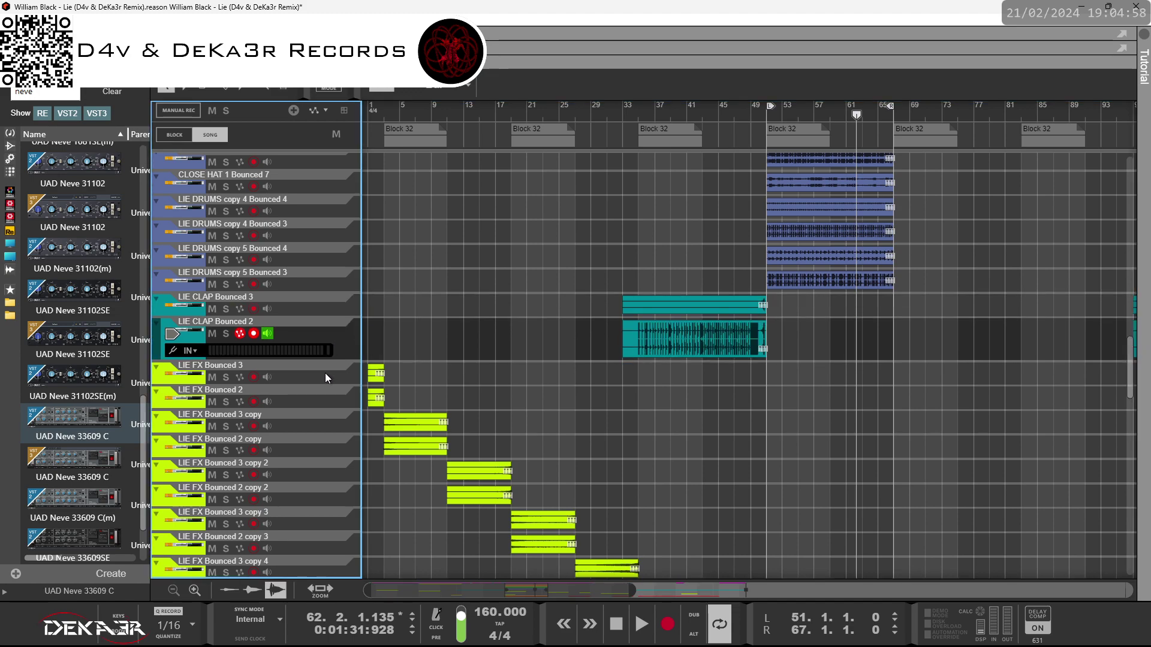
pyautogui.click(325, 373)
pyautogui.click(461, 361)
# Step: Review the track order of the whole arrangement, from the vocal tracks down to the synth and bass tracks
pyautogui.scroll(10, 456, 401)
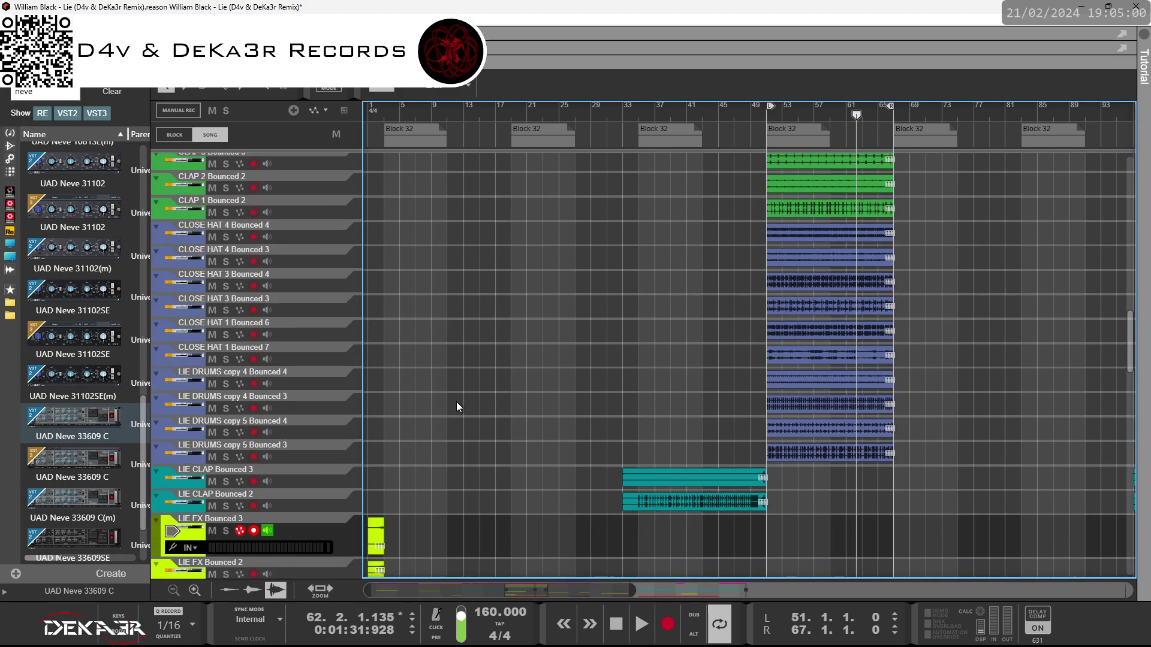
pyautogui.scroll(7, 455, 401)
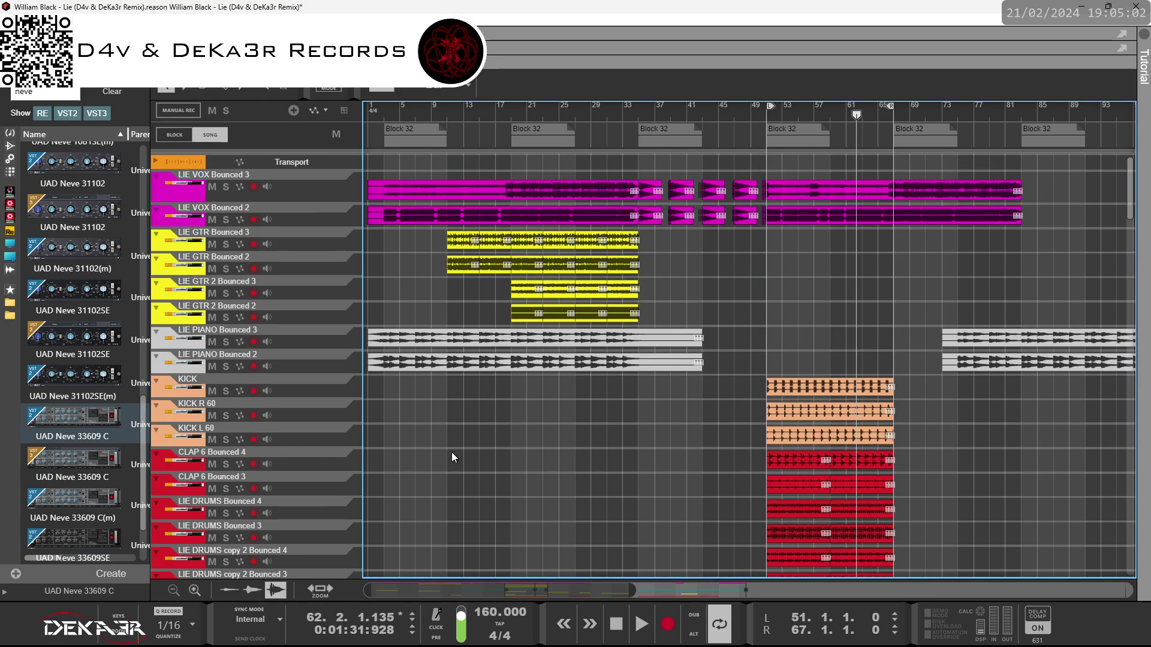
pyautogui.moveTo(629, 593); pyautogui.dragTo(886, 555)
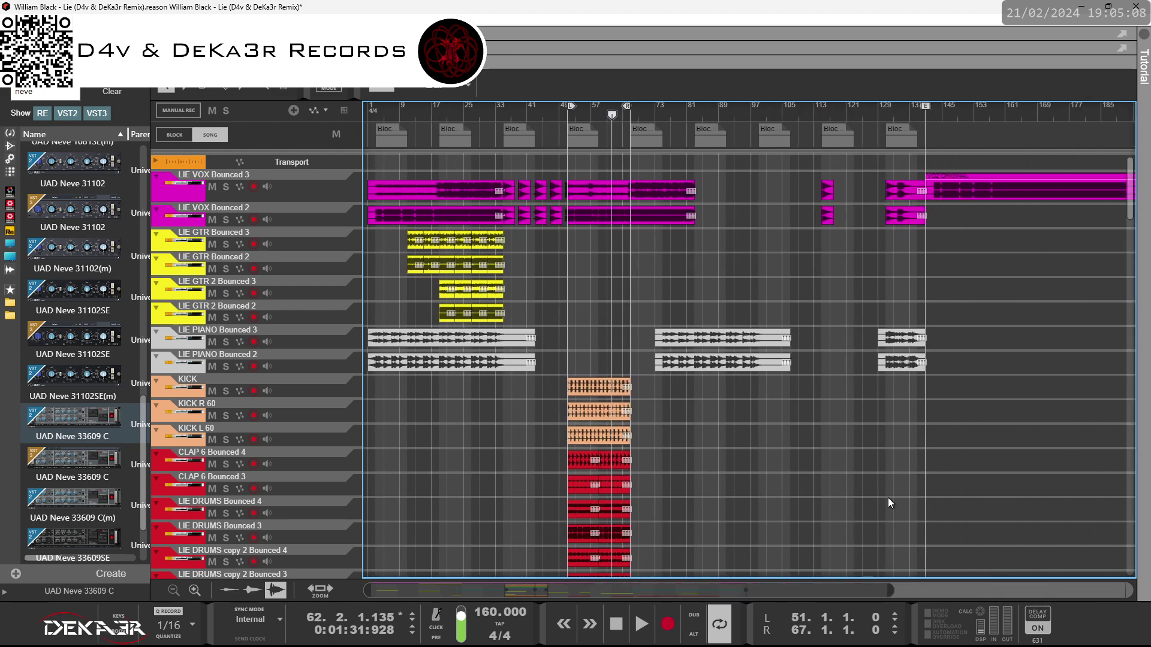
pyautogui.scroll(-12, 851, 502)
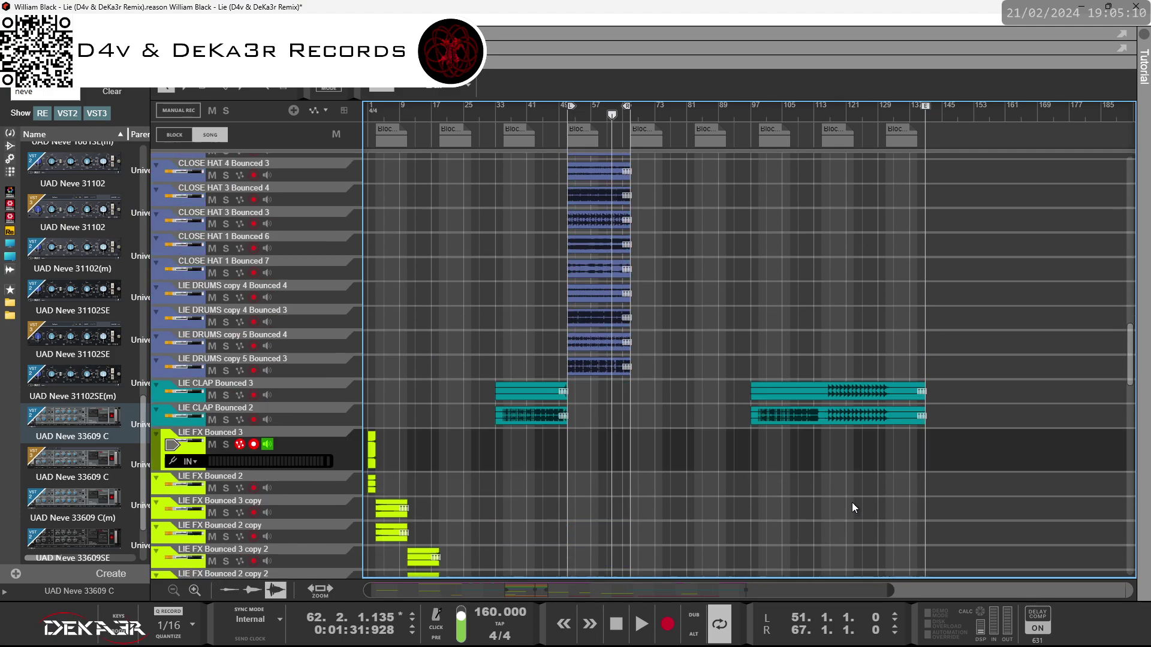
pyautogui.scroll(-10, 851, 502)
pyautogui.scroll(8, 851, 502)
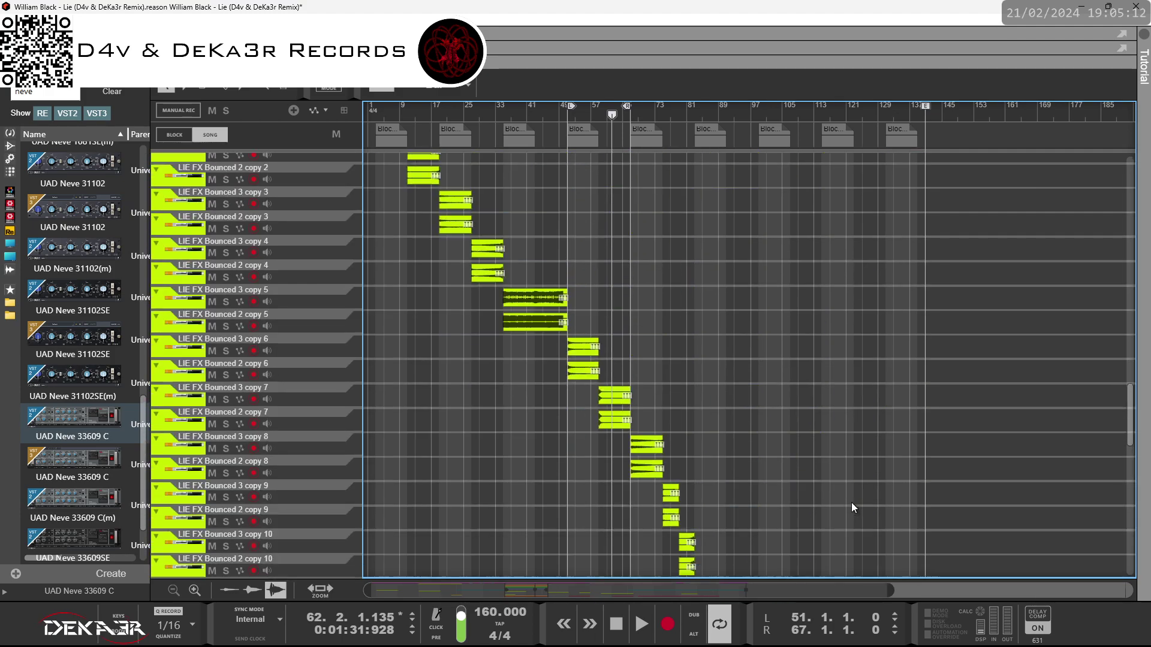
pyautogui.scroll(-5, 851, 502)
pyautogui.scroll(1, 325, 360)
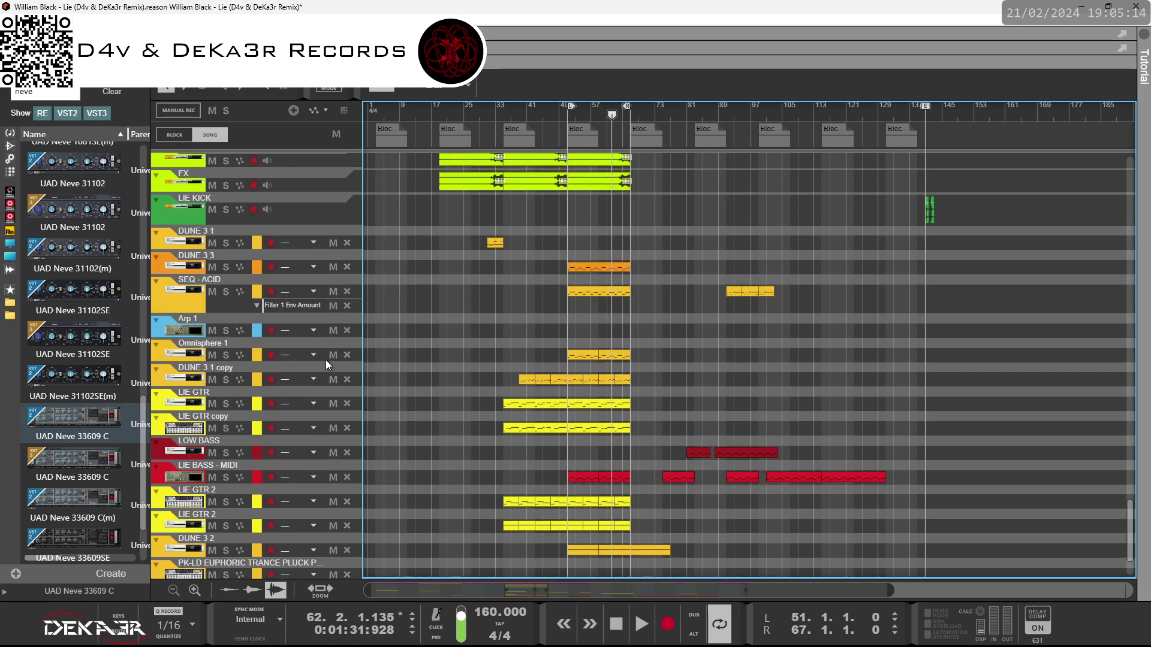
# Step: Move the instrument tracks from DUNE 3 1 through DUNE 3 2 copy 2 to just above LIE CLAP Bounced 3
pyautogui.scroll(5, 325, 360)
pyautogui.scroll(-4, 325, 364)
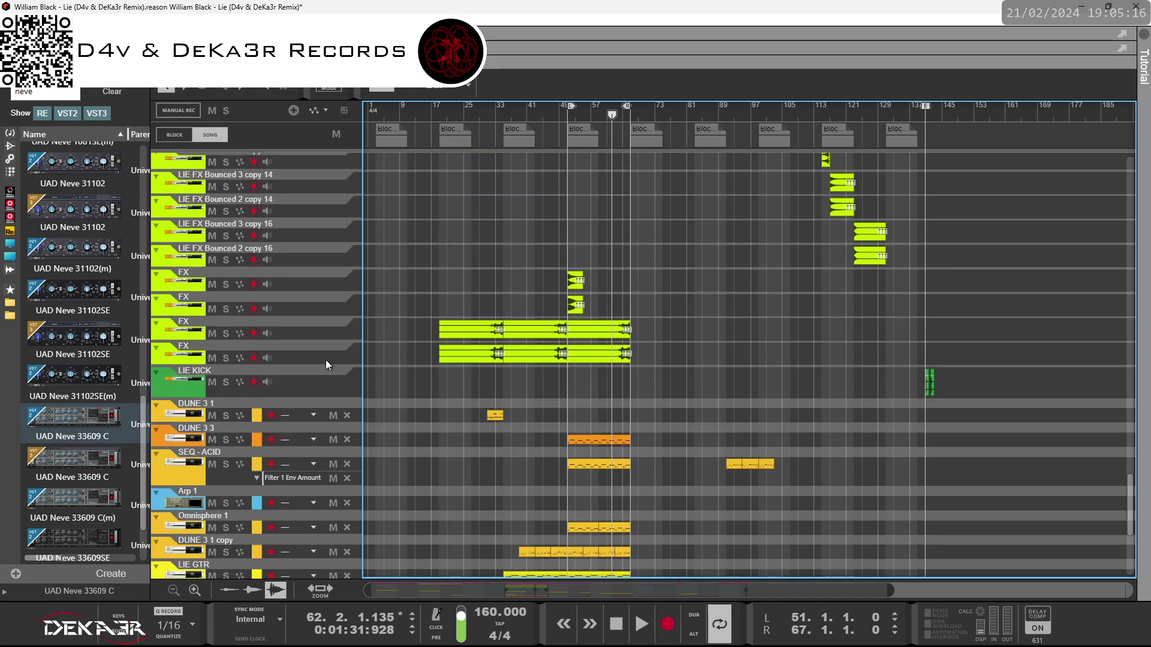
pyautogui.scroll(-5, 162, 348)
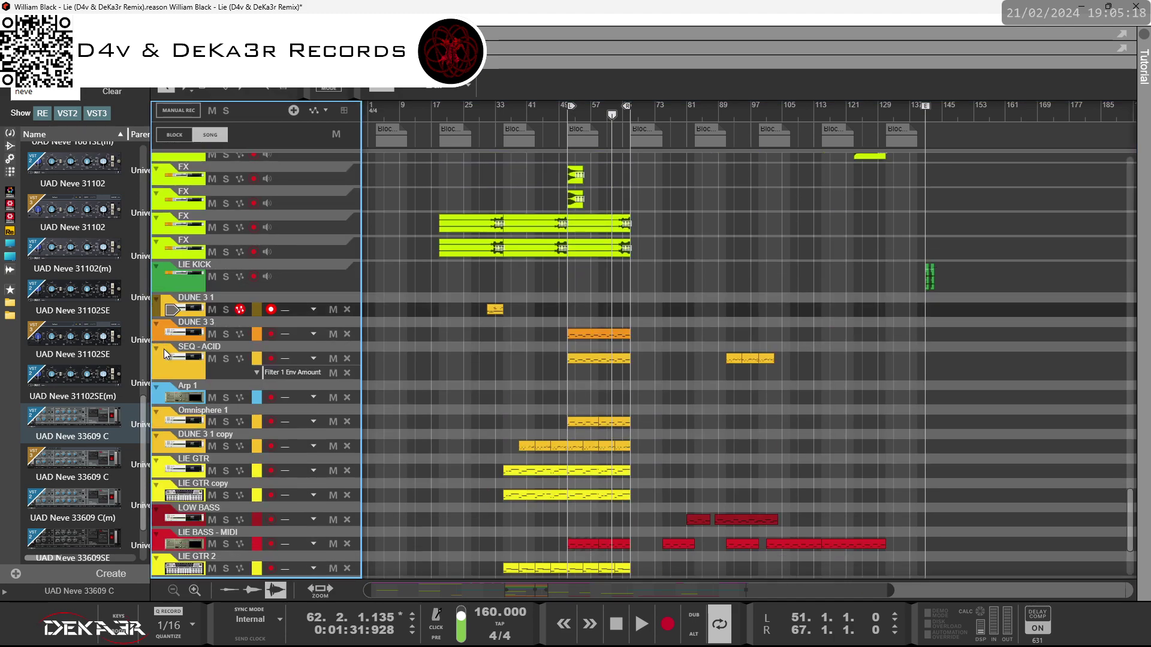
pyautogui.click(162, 539)
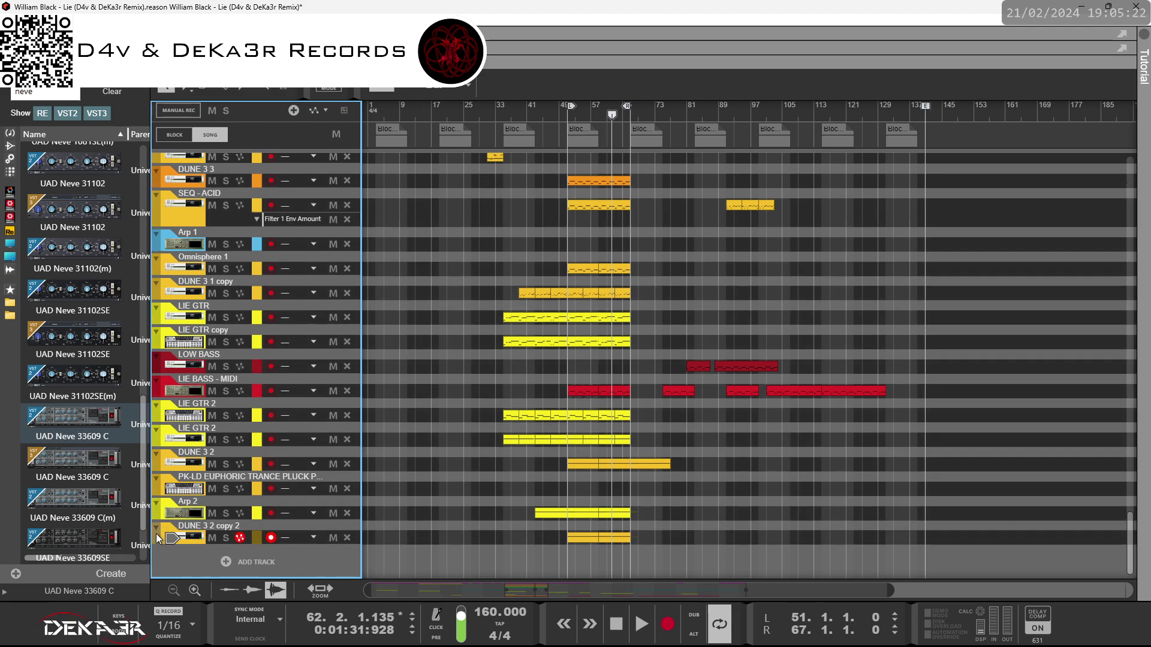
pyautogui.hotkey('ctrl', 'v')
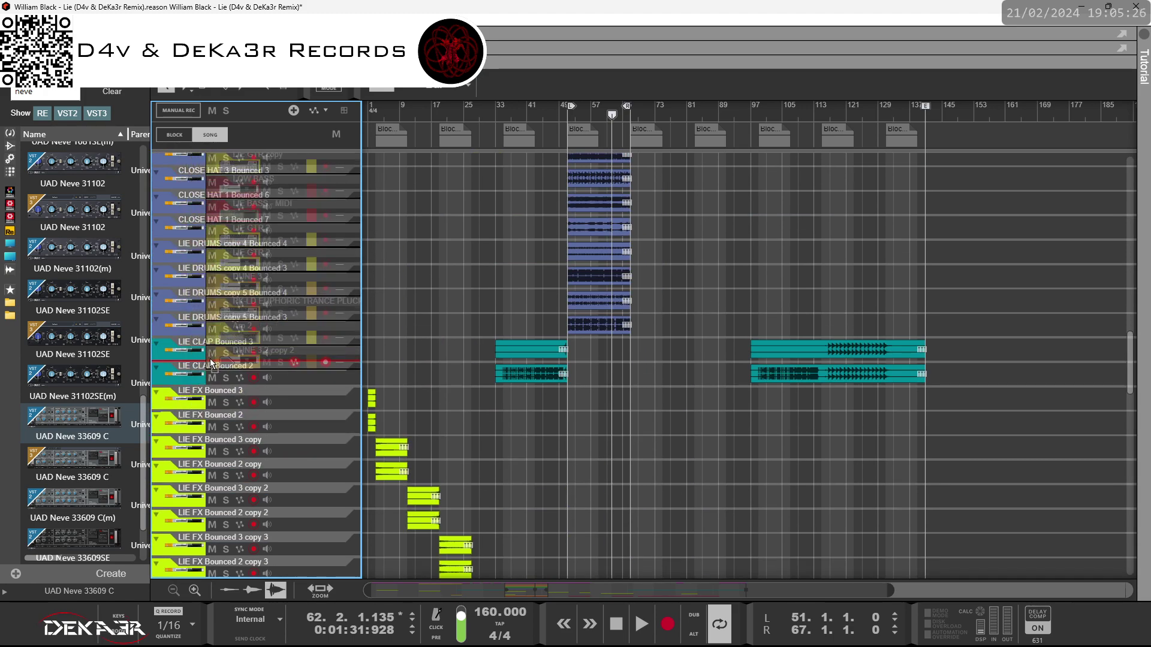
pyautogui.moveTo(211, 363); pyautogui.dragTo(210, 347)
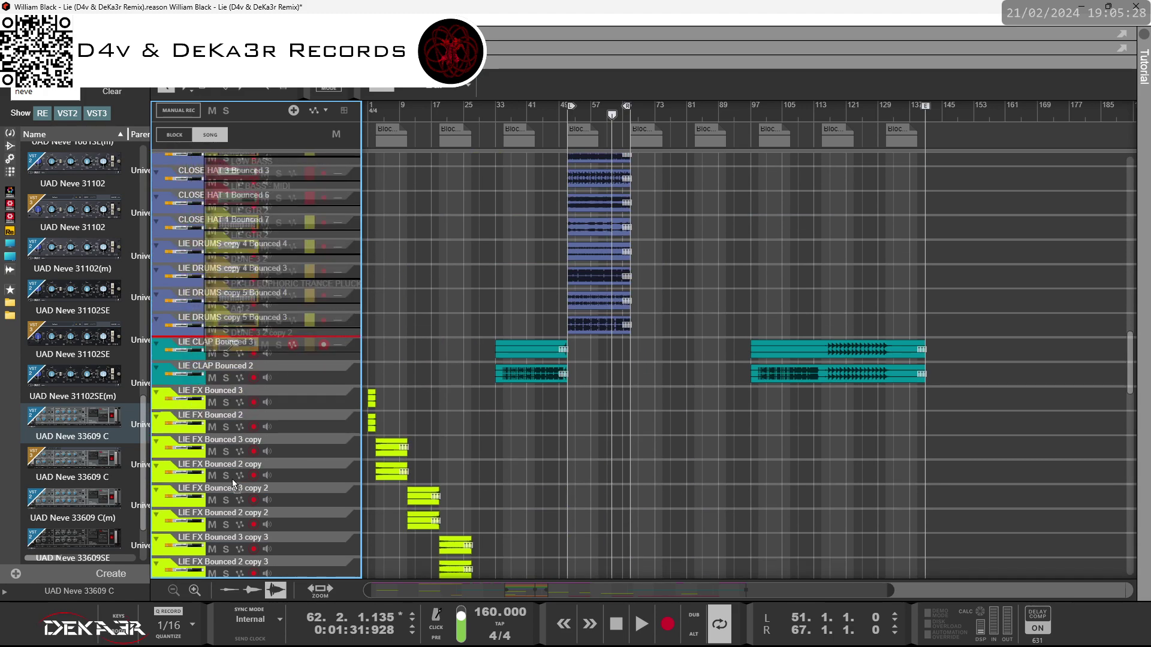
pyautogui.moveTo(231, 480); pyautogui.dragTo(231, 477)
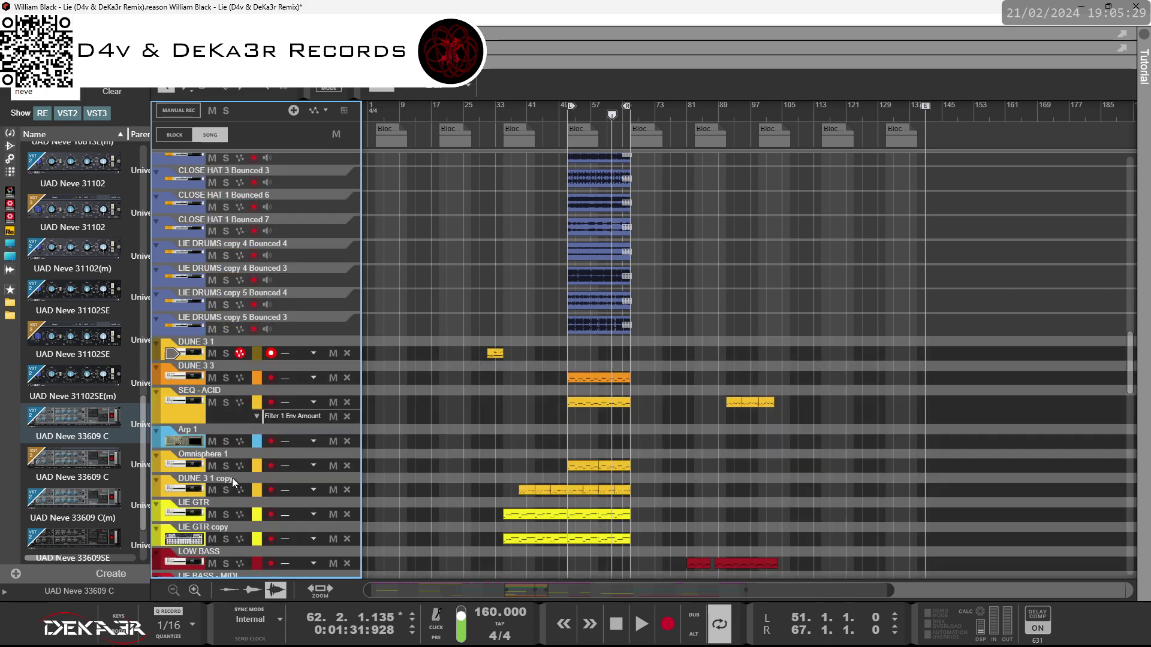
# Step: Check the new order of the instrument, clap and FX tracks down to LIE KICK
pyautogui.click(415, 450)
pyautogui.scroll(-7, 415, 449)
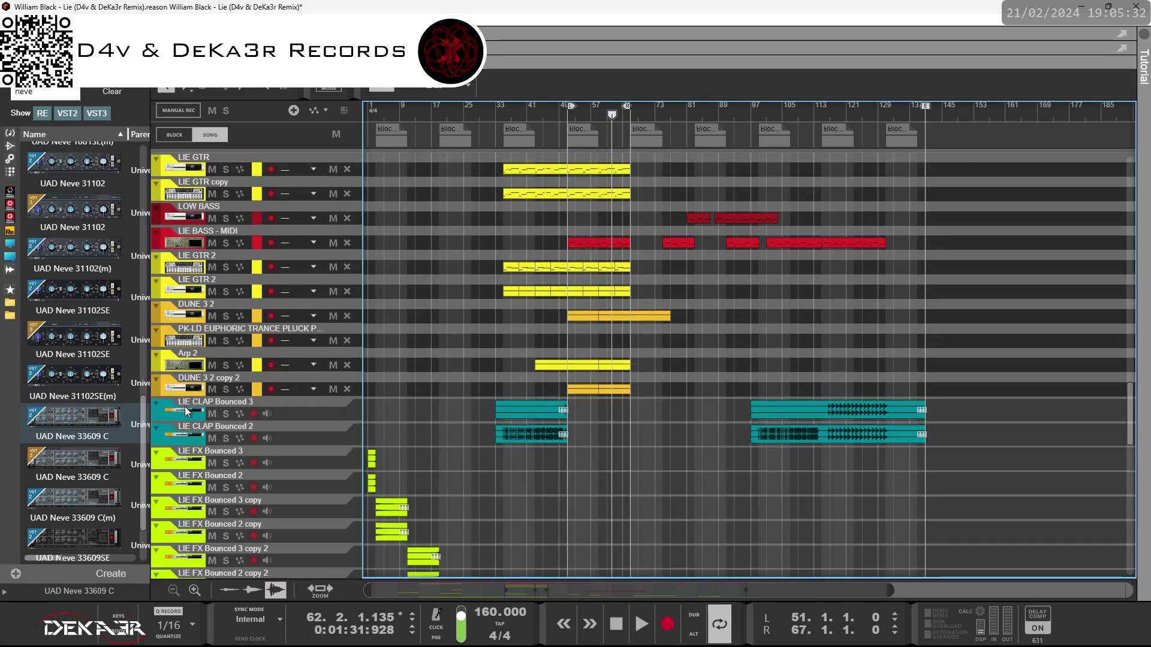
pyautogui.click(177, 391)
pyautogui.scroll(-10, 443, 423)
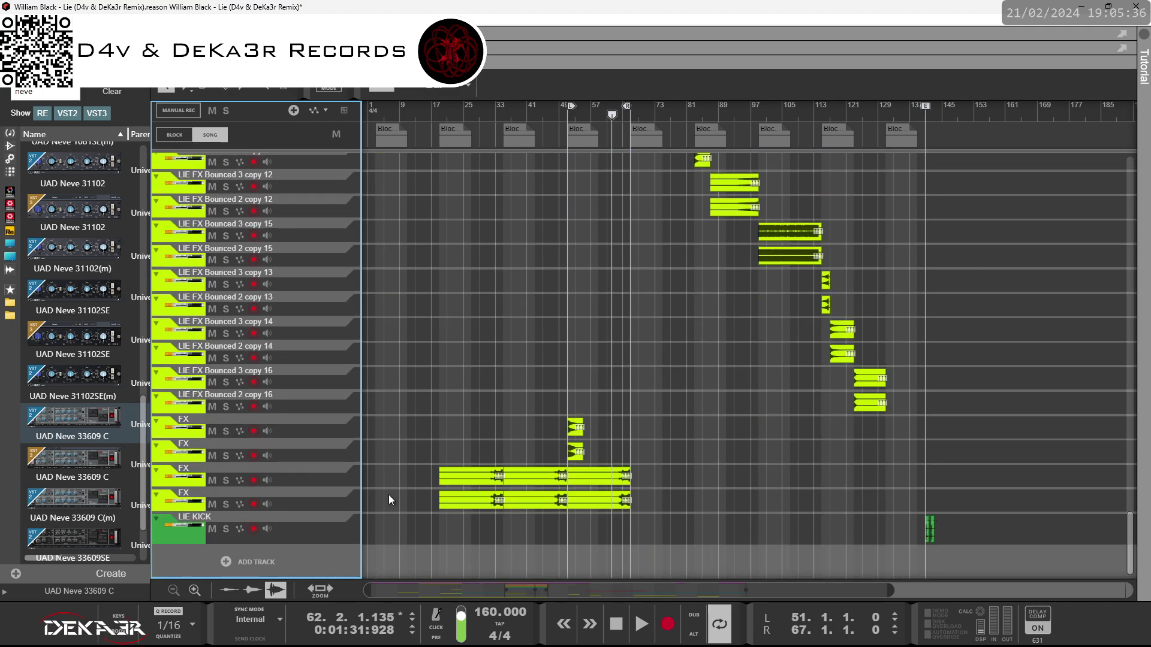
pyautogui.scroll(10, 390, 495)
pyautogui.scroll(8, 390, 495)
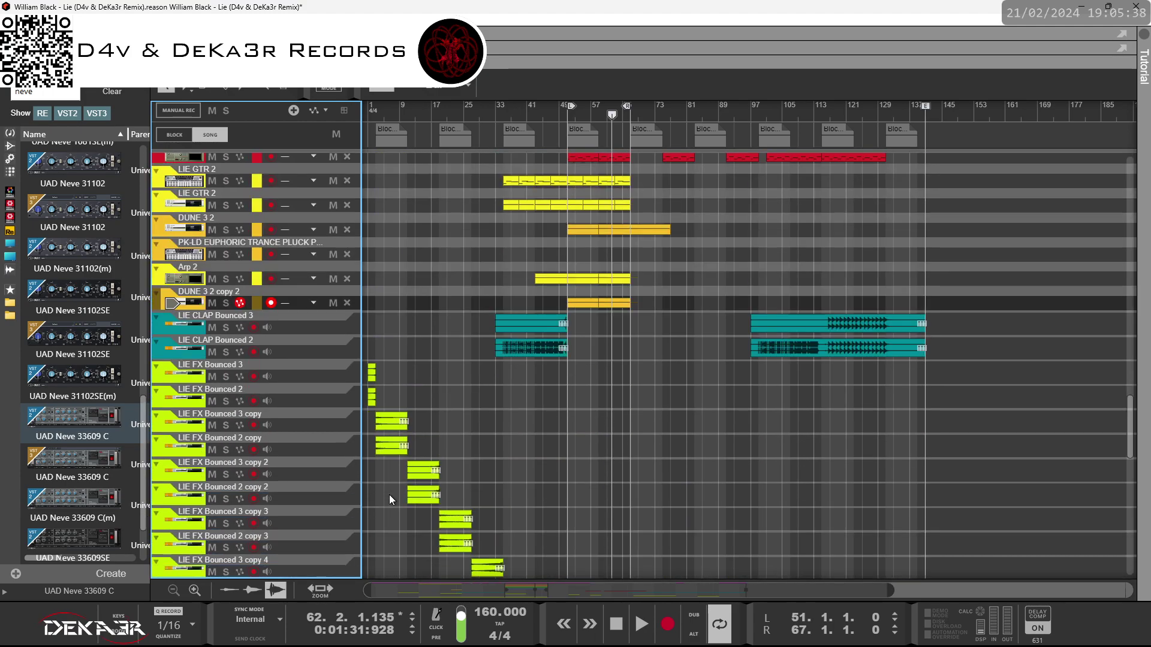
pyautogui.scroll(5, 390, 494)
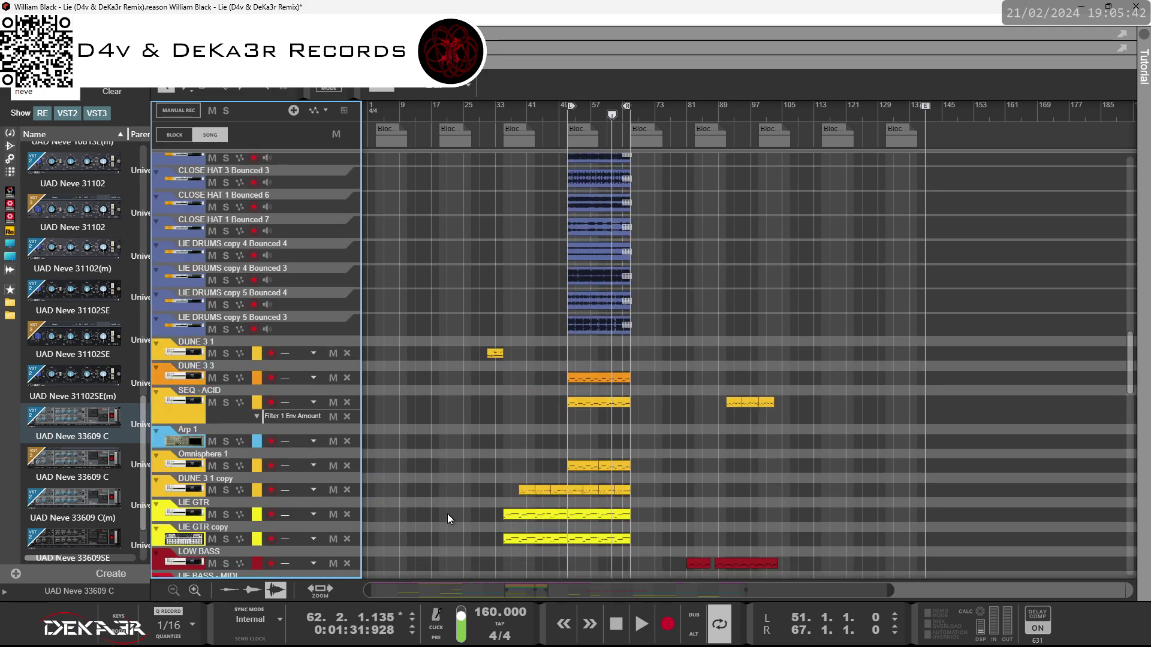
# Step: Examine bars 1 to 67 of the arrangement closely, from the vocal tracks down to the DUNE, guitar and bass tracks
pyautogui.moveTo(890, 591); pyautogui.dragTo(680, 590)
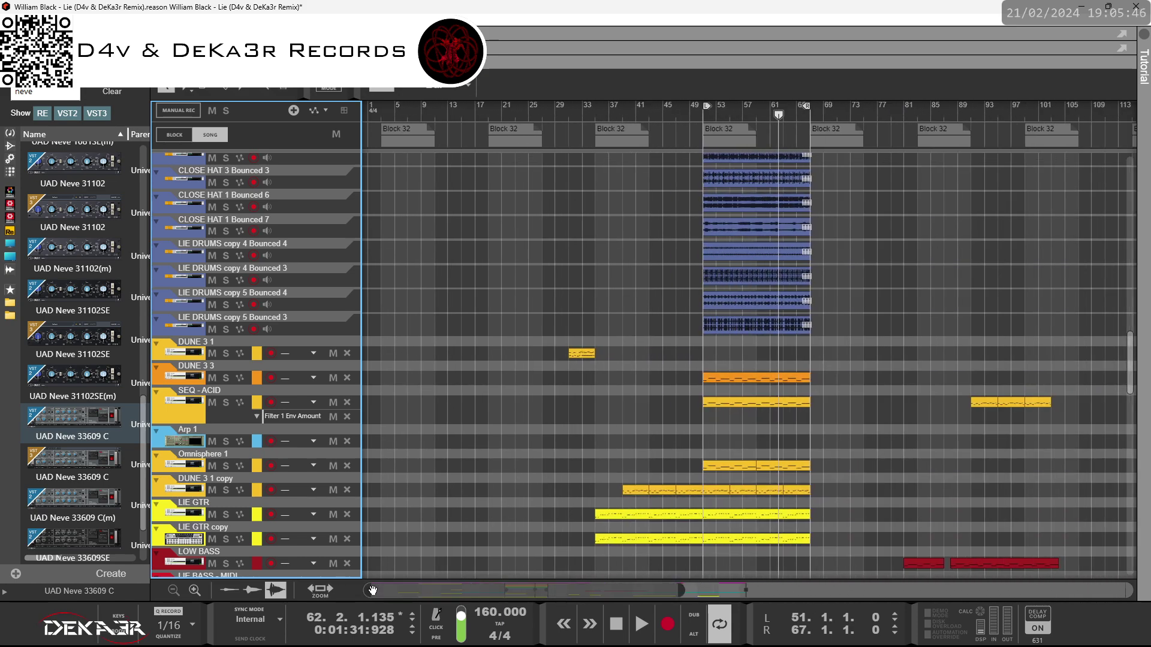
pyautogui.moveTo(377, 592); pyautogui.dragTo(405, 592)
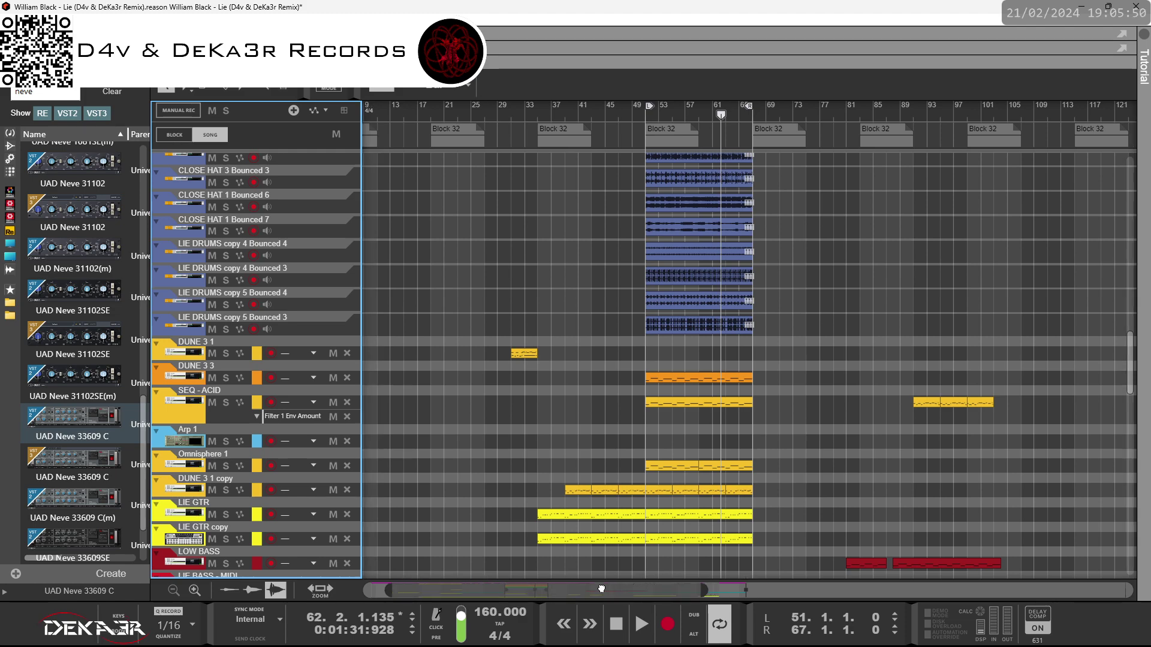
pyautogui.moveTo(640, 588); pyautogui.dragTo(567, 587)
pyautogui.moveTo(384, 591); pyautogui.dragTo(456, 591)
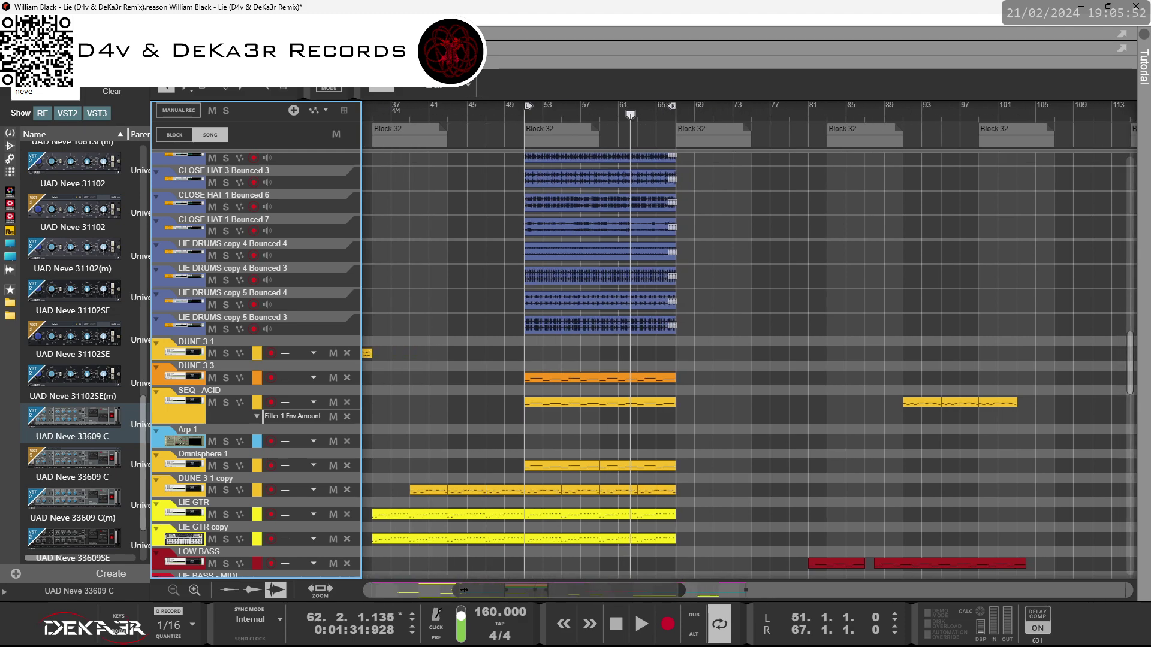
pyautogui.moveTo(680, 590); pyautogui.dragTo(638, 588)
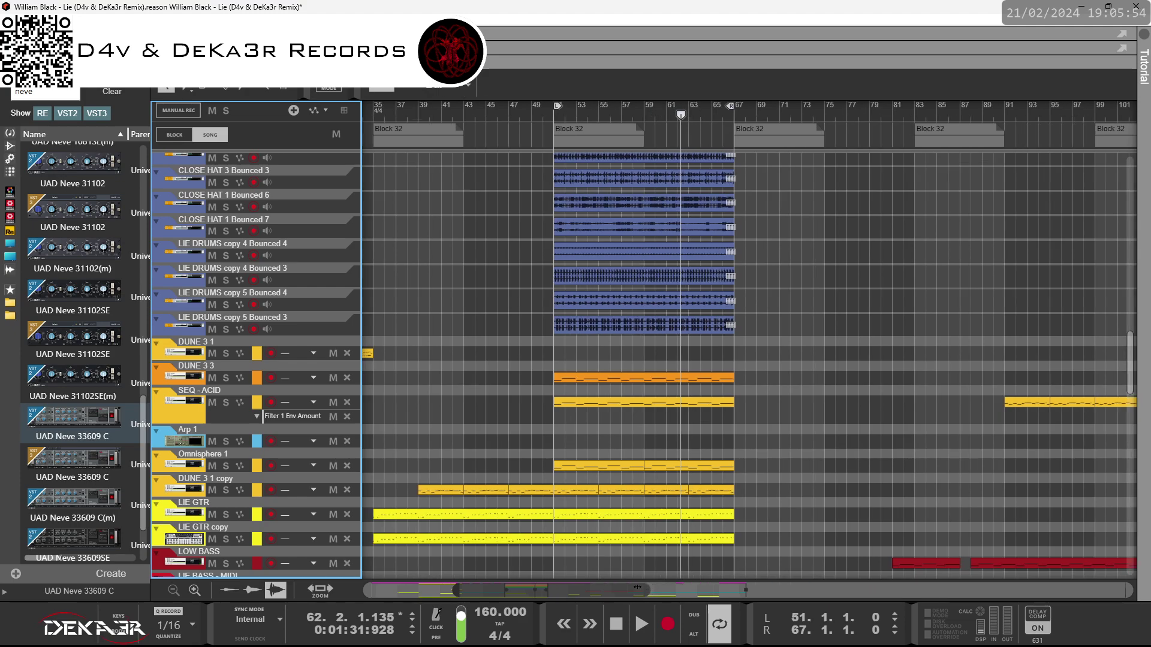
pyautogui.scroll(15, 640, 511)
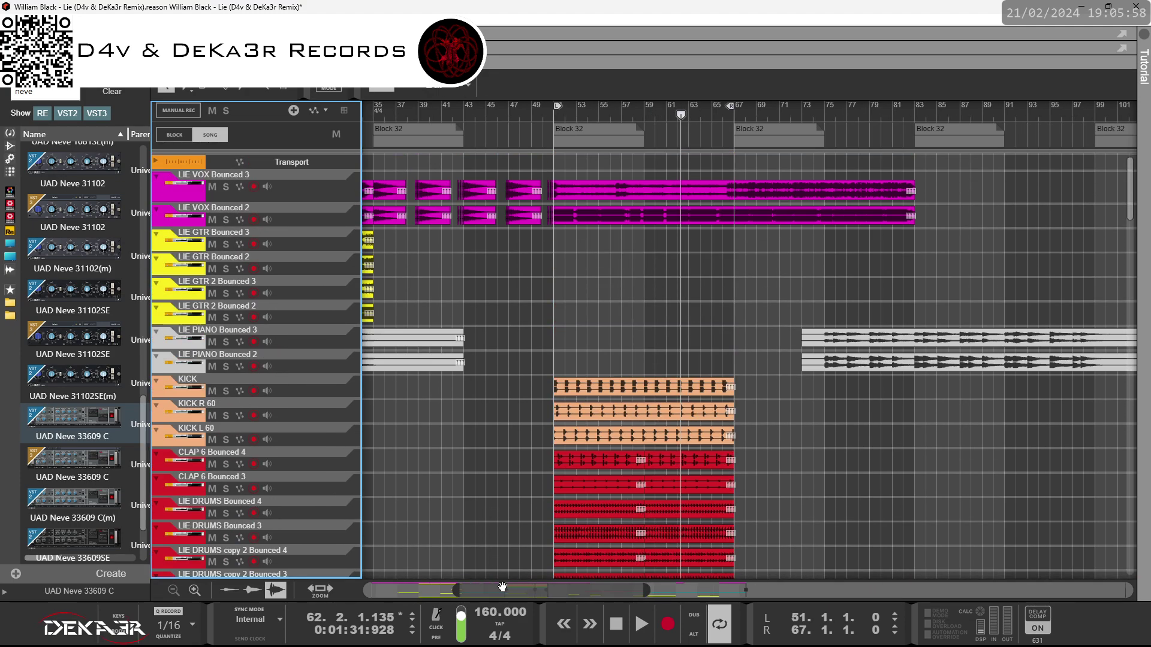
pyautogui.moveTo(551, 591); pyautogui.dragTo(464, 590)
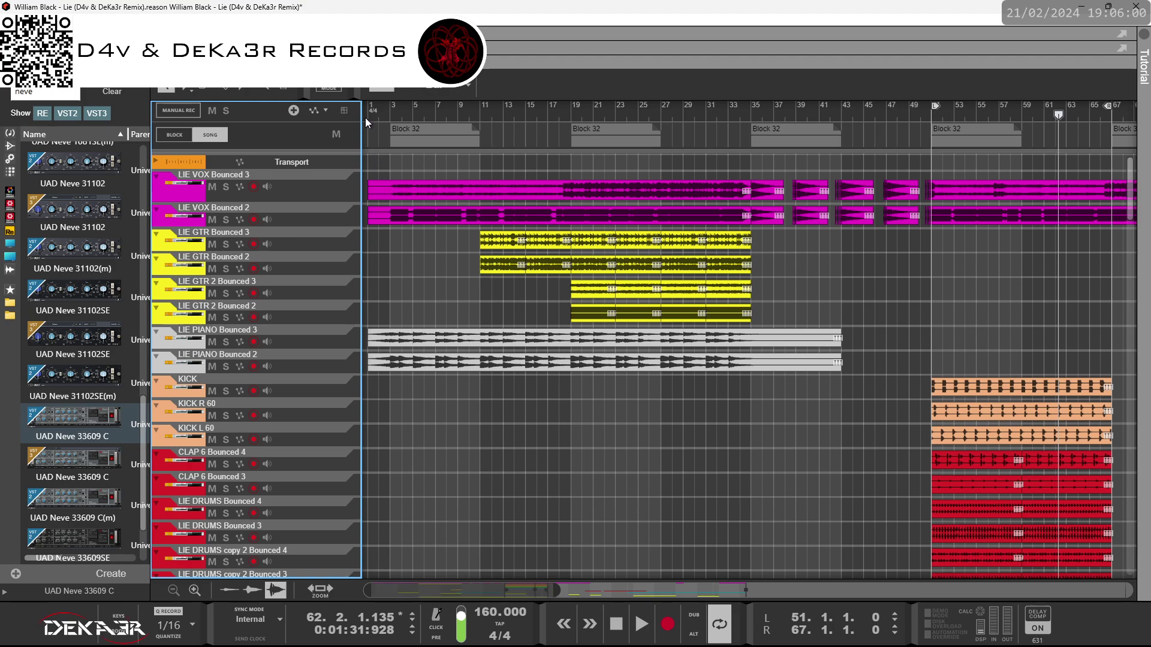
pyautogui.scroll(-15, 704, 268)
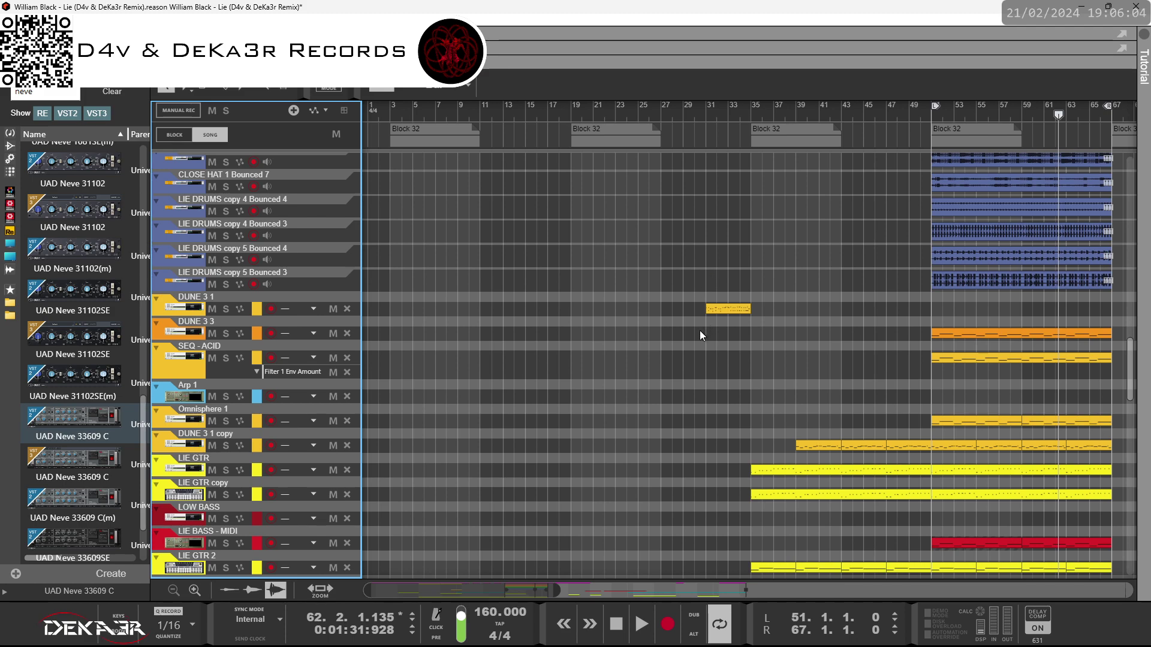
pyautogui.click(688, 347)
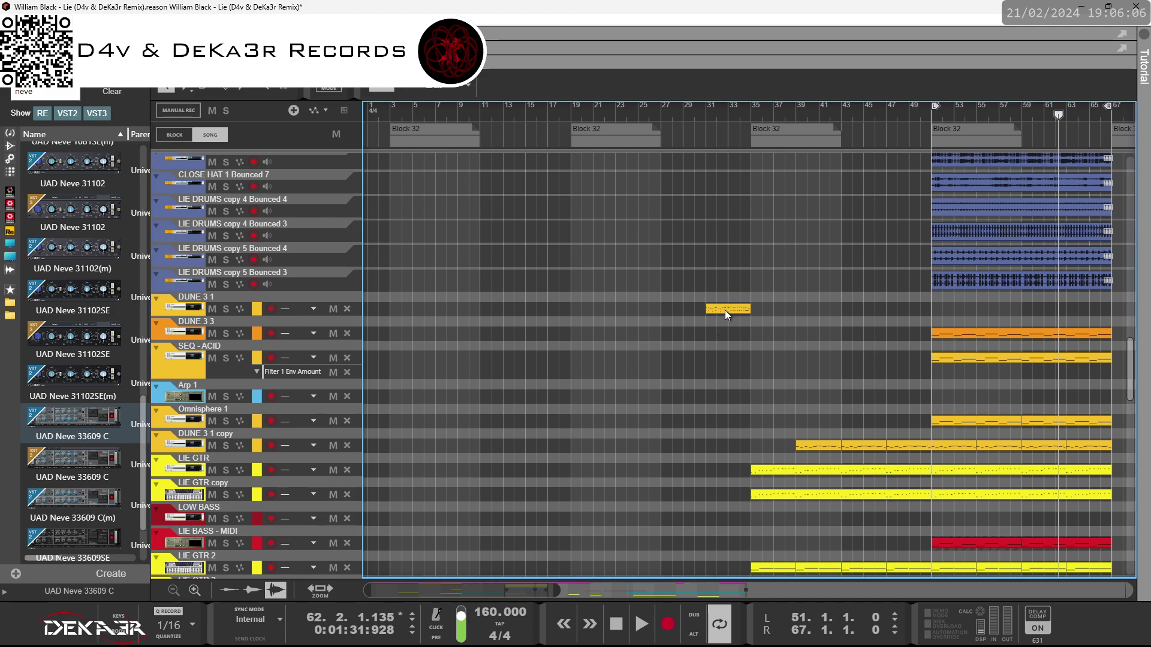
# Step: Play a short part of the looped section and check the mixer channels, ending in the full sequencer view
pyautogui.press('space')
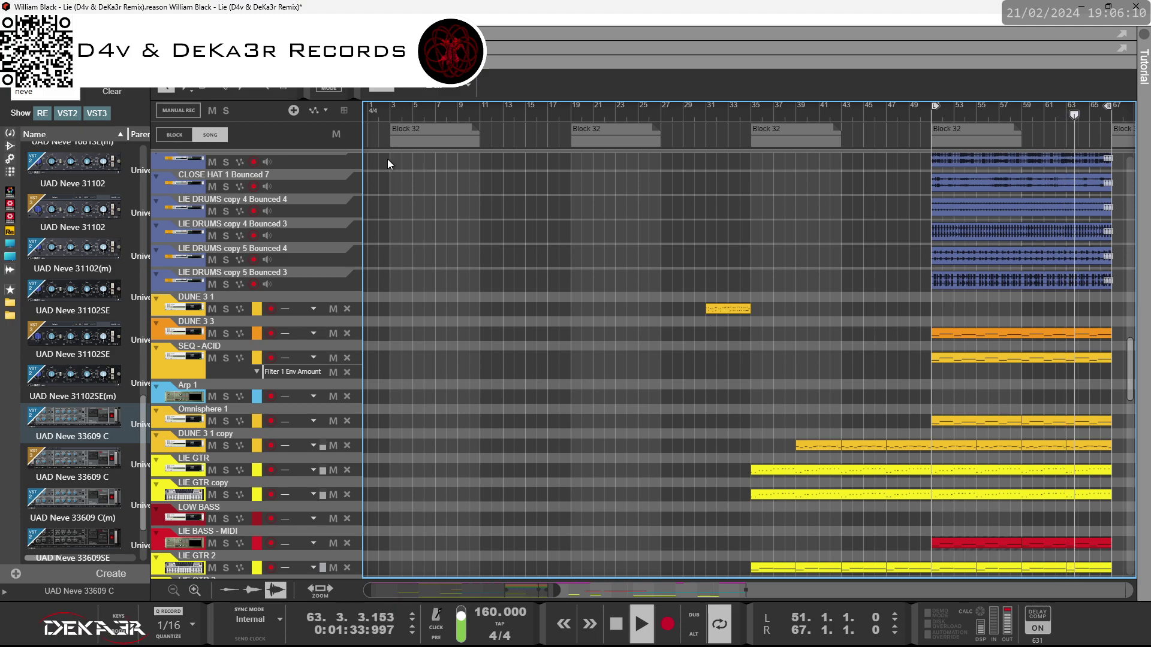
pyautogui.press('space')
pyautogui.press('F5')
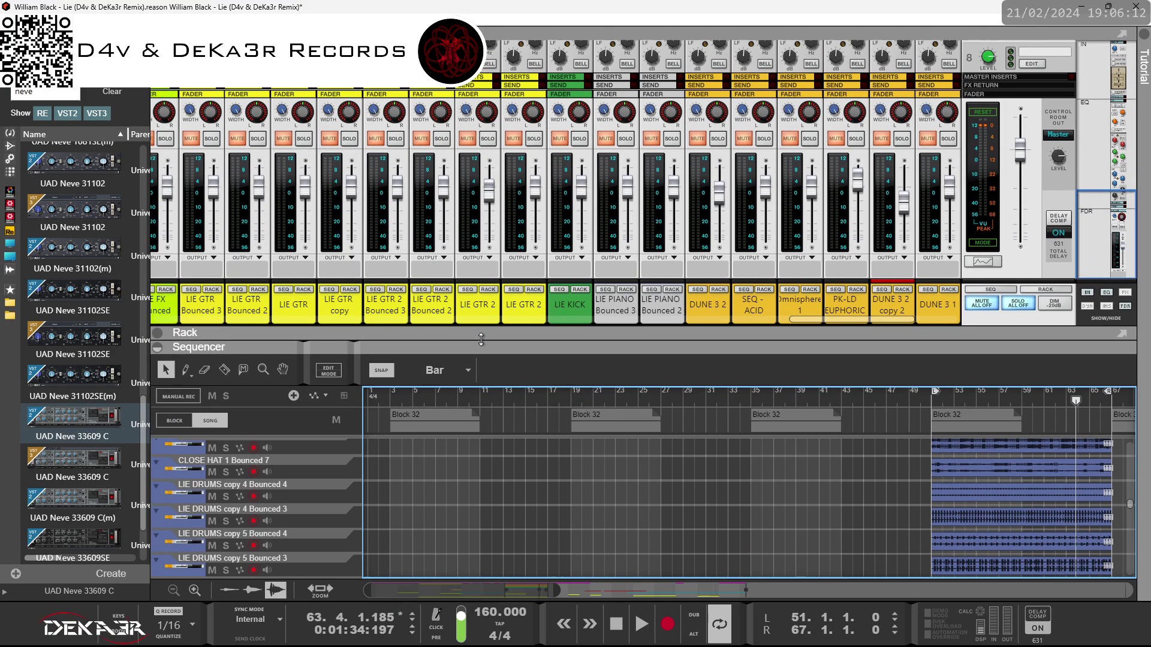
pyautogui.press('F5')
pyautogui.press('F5')
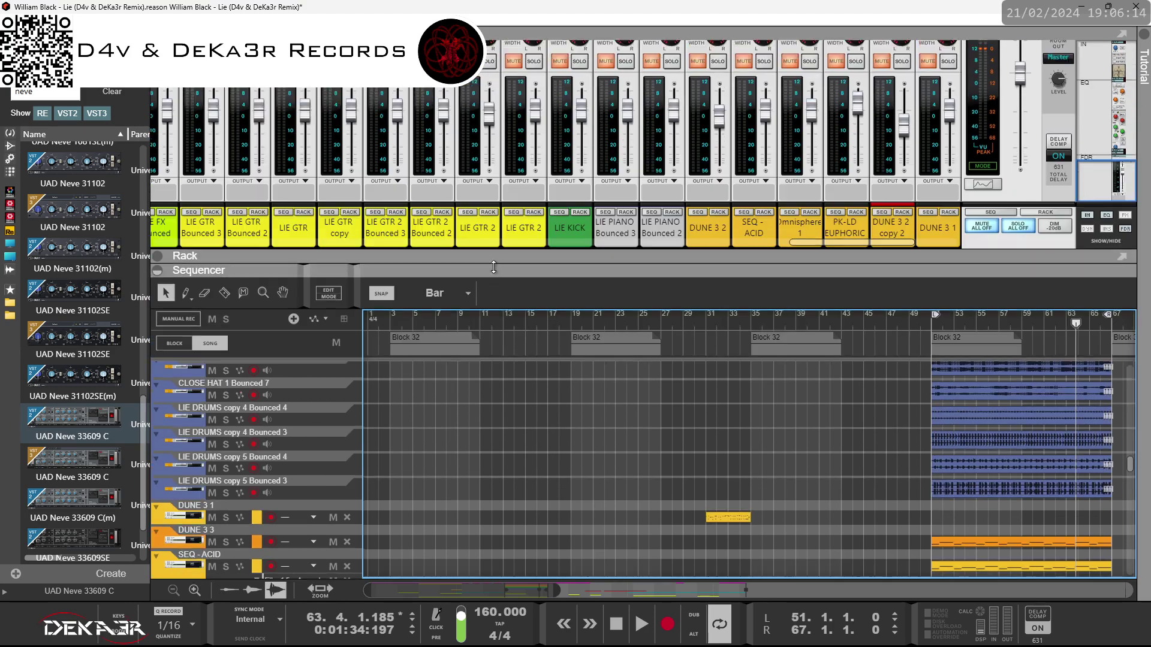
pyautogui.press('F5')
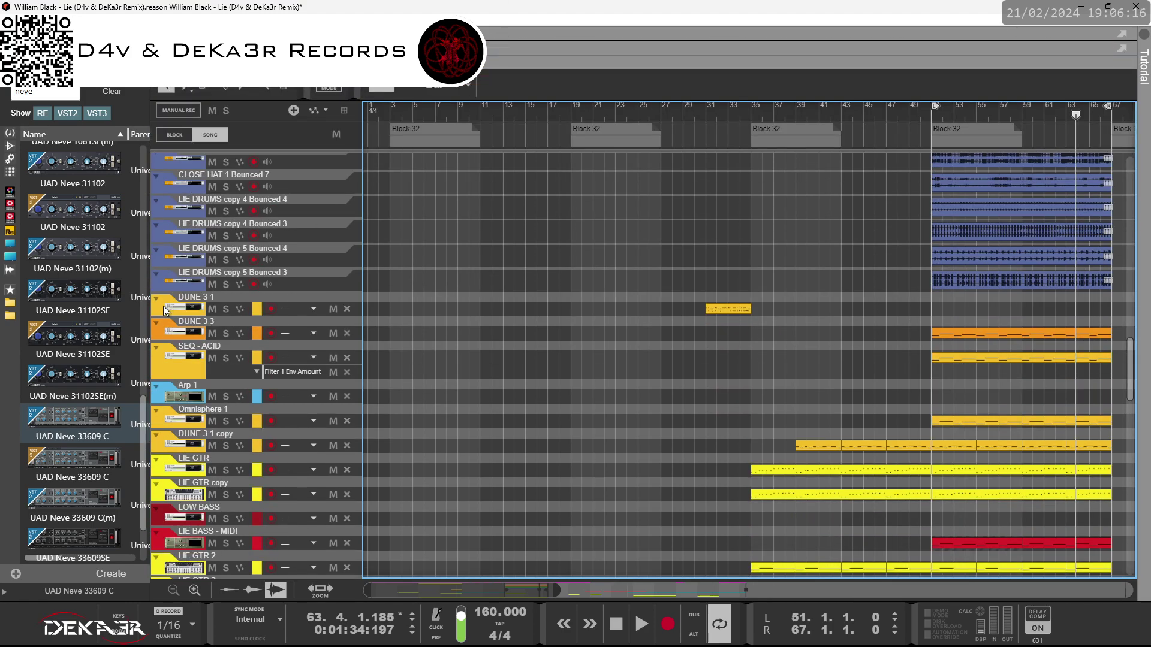
# Step: Recolour the selected instrument tracks from DUNE 3 1 through DUNE 3 2 copy 2 in one pale blue track colour
pyautogui.scroll(-5, 174, 326)
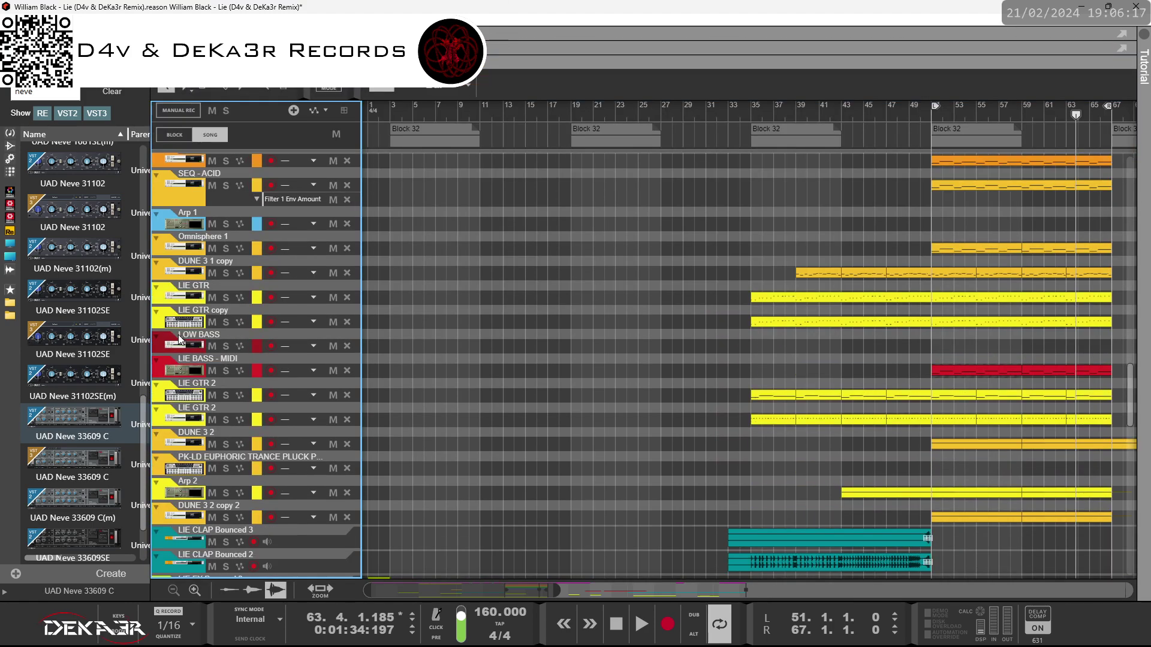
pyautogui.rightClick(163, 519)
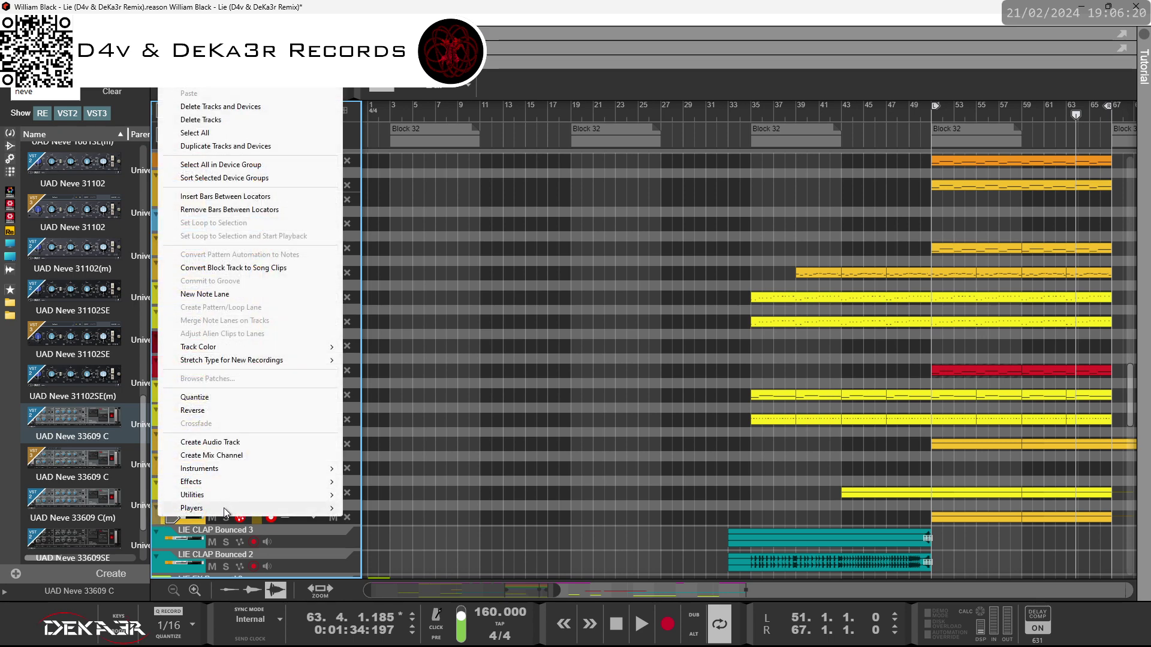
pyautogui.moveTo(318, 347)
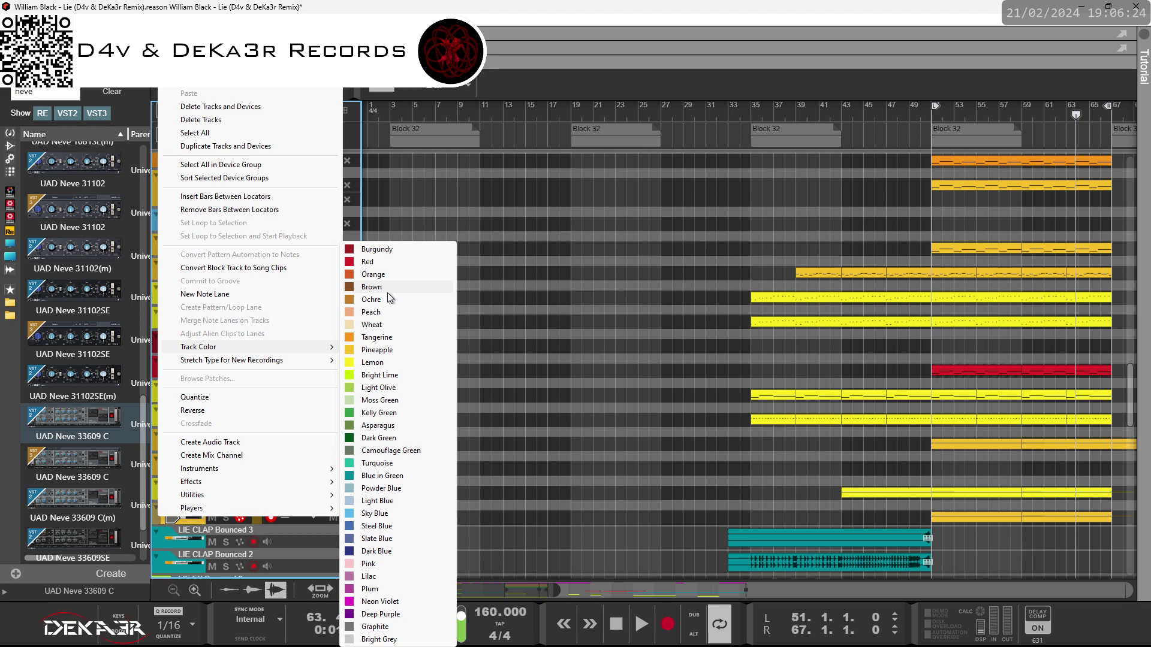
pyautogui.click(383, 514)
pyautogui.scroll(3, 483, 492)
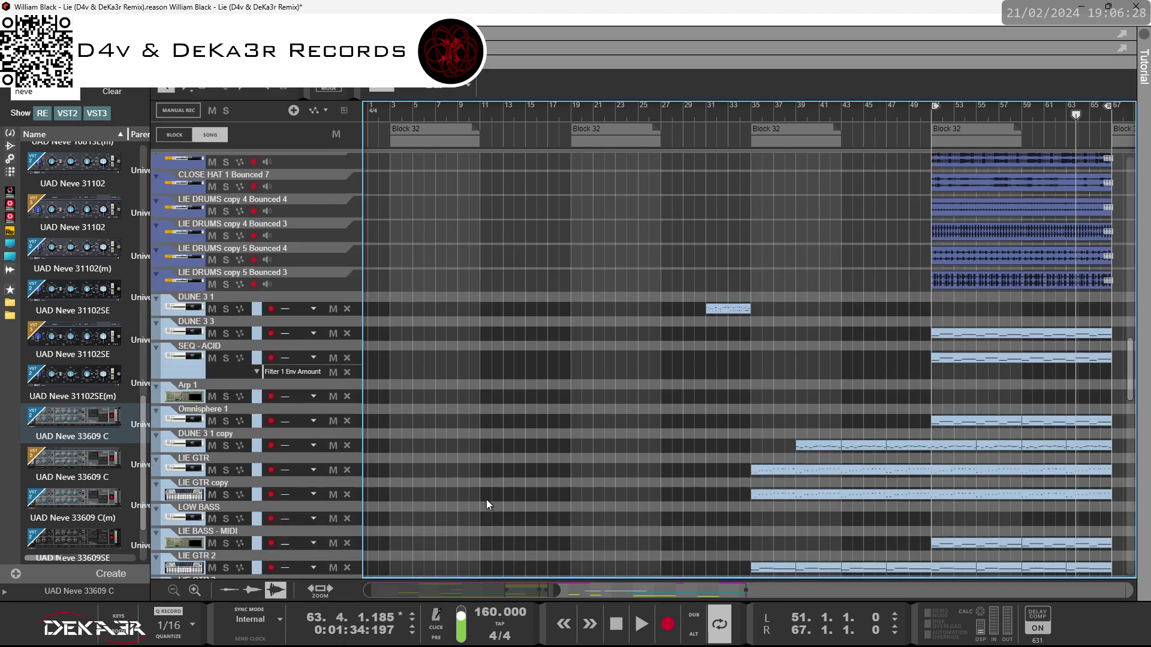
pyautogui.scroll(1, 487, 498)
pyautogui.scroll(-10, 487, 500)
pyautogui.scroll(4, 487, 501)
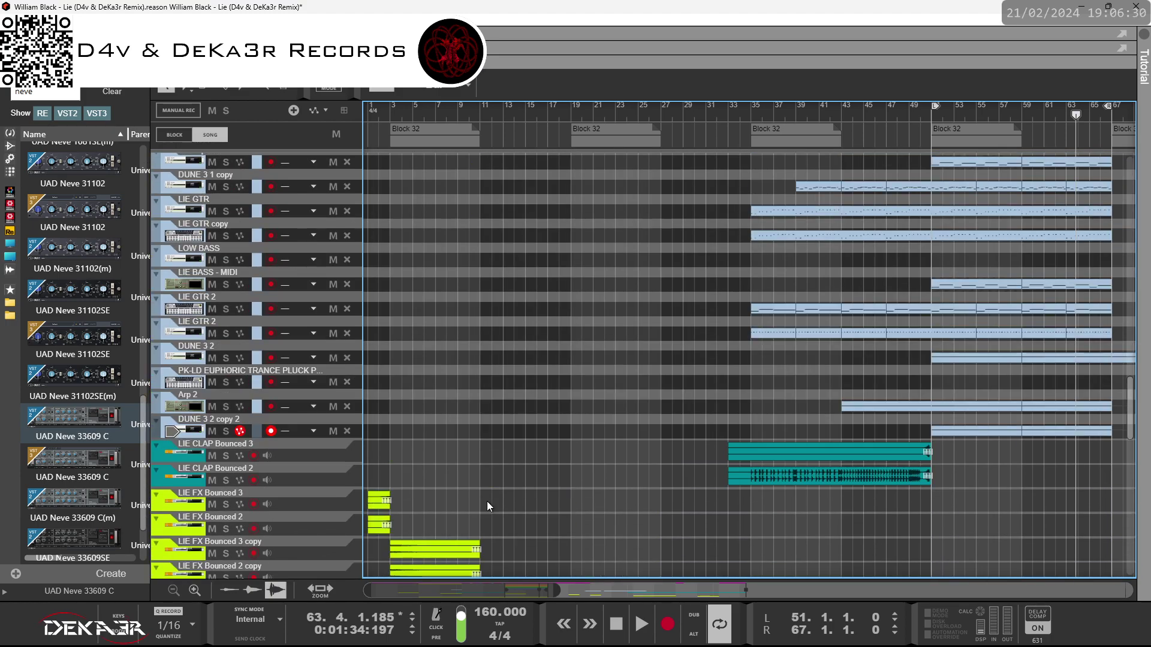
pyautogui.scroll(3, 487, 501)
# Step: Bring up the mixer and place the LIE CLAP Bounced 3 and LIE CLAP Bounced 2 channels side by side just after HF
pyautogui.moveTo(514, 51); pyautogui.dragTo(558, 392)
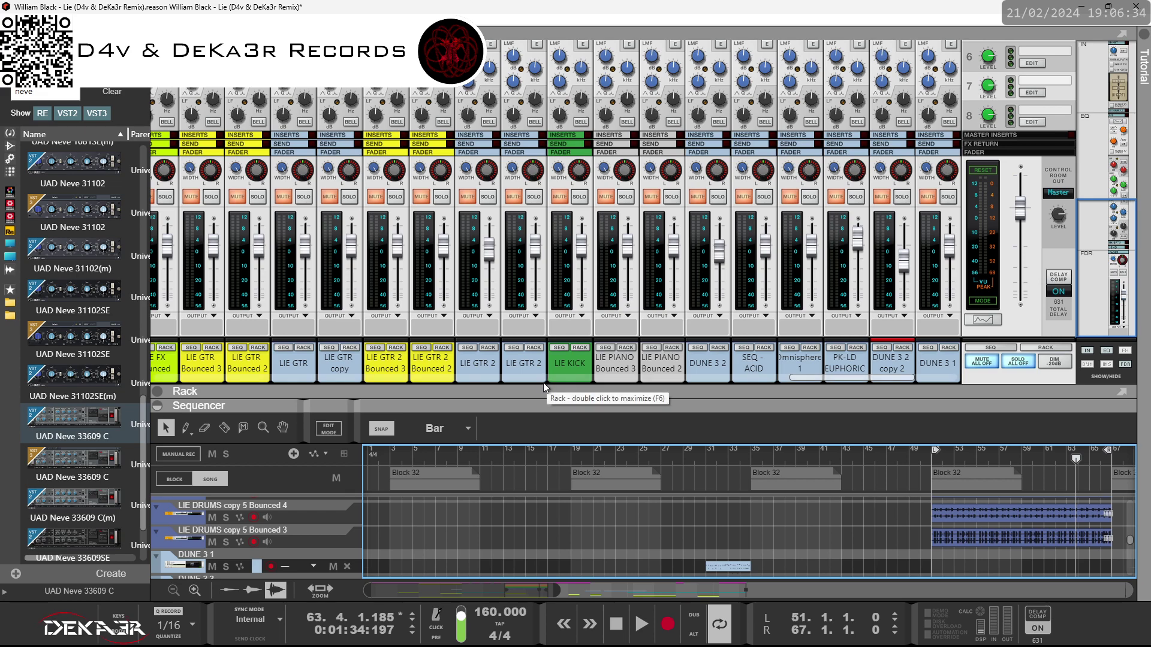
pyautogui.click(532, 366)
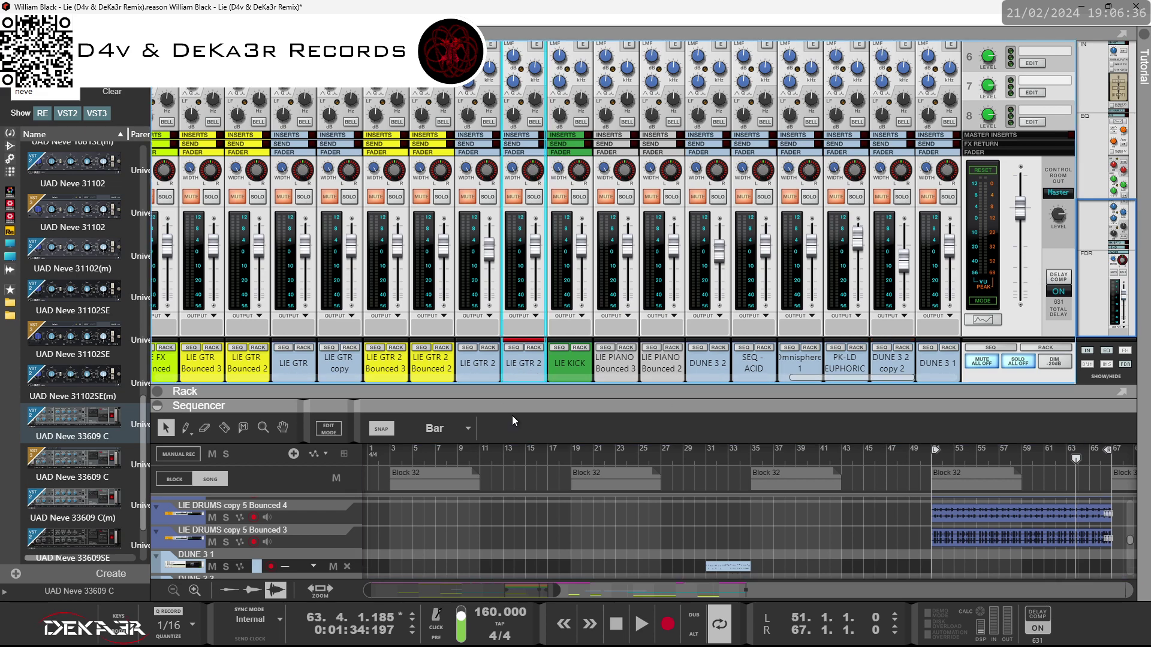
pyautogui.moveTo(515, 393); pyautogui.dragTo(523, 412)
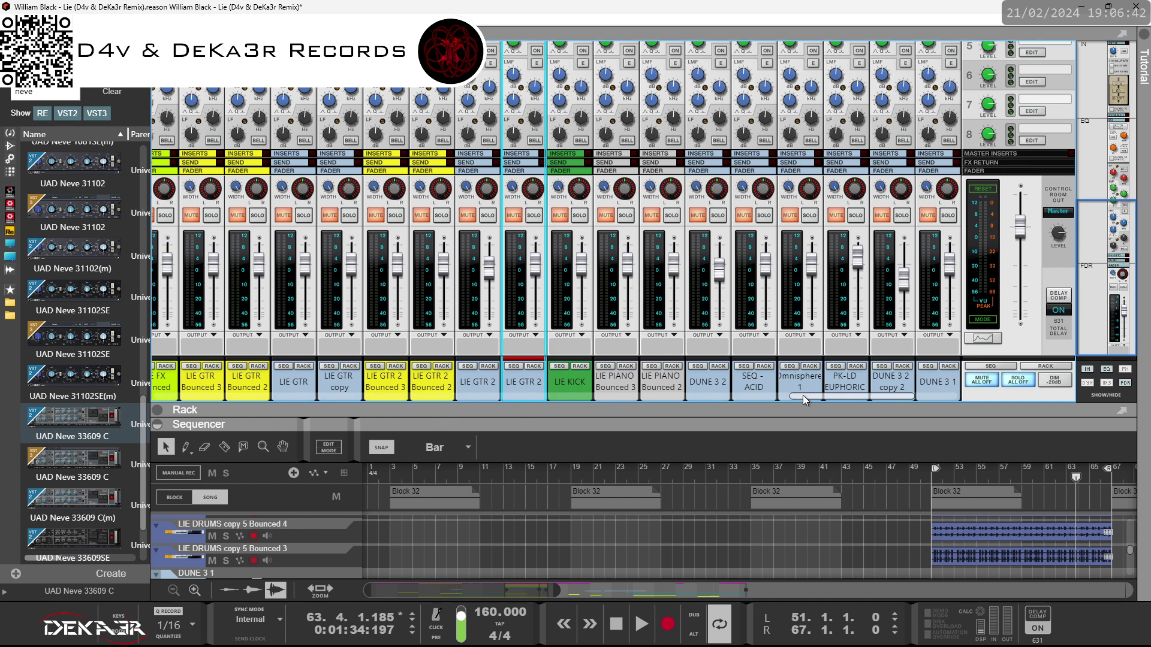
pyautogui.moveTo(803, 395); pyautogui.dragTo(468, 382)
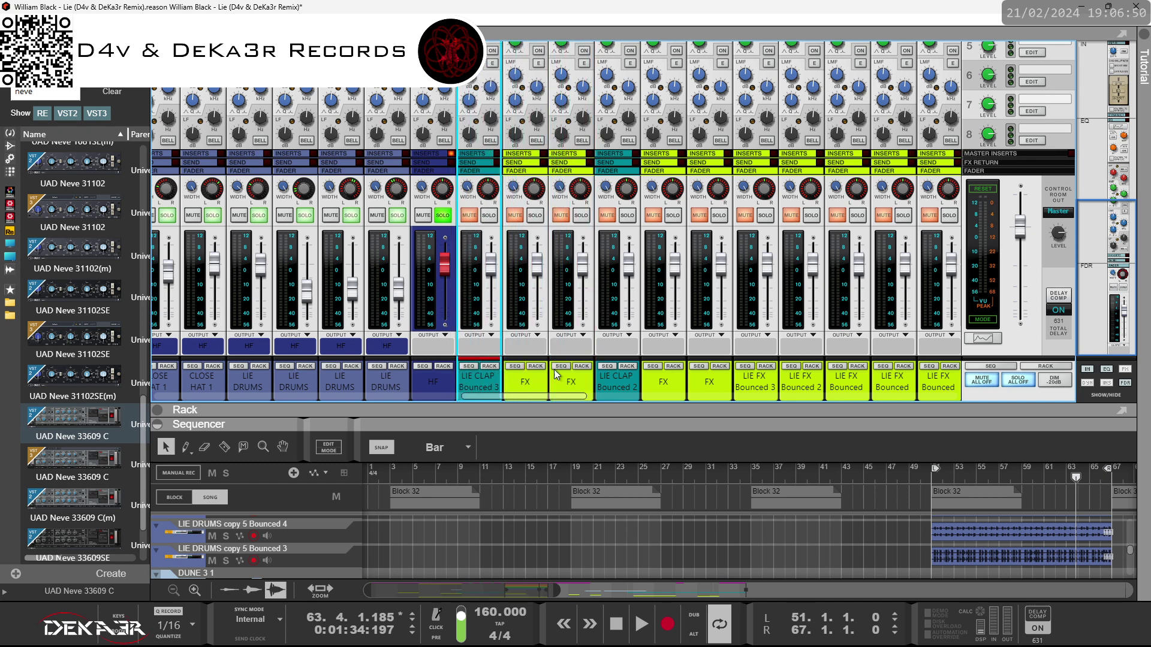
pyautogui.moveTo(619, 378); pyautogui.dragTo(509, 376)
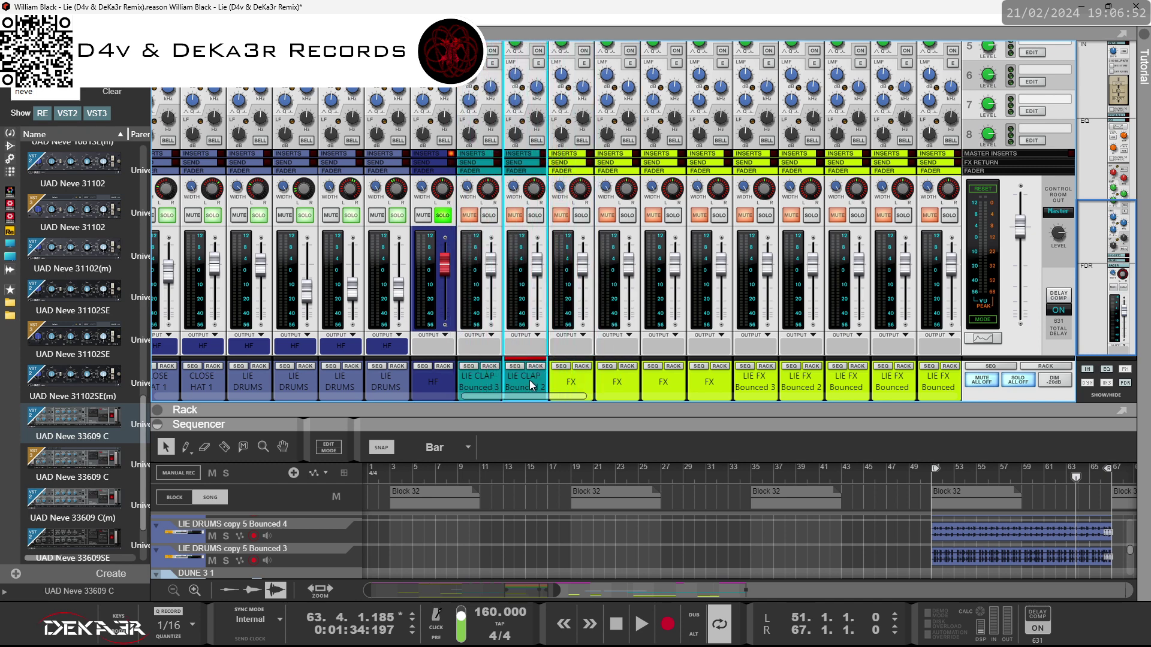
# Step: Move the four FX channels behind the LIE FX Bounced channels, directly before LIE GTR Bounced 3
pyautogui.click(566, 386)
pyautogui.keyDown('shift'); pyautogui.click(709, 378); pyautogui.keyUp('shift')
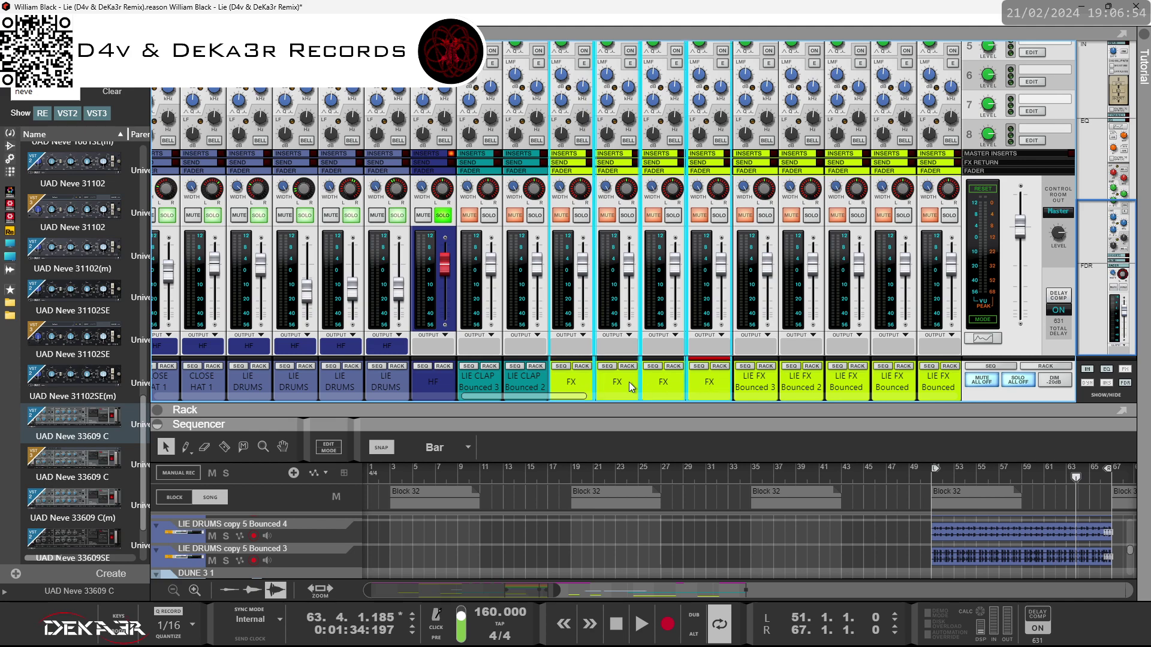
pyautogui.moveTo(571, 384); pyautogui.dragTo(660, 387)
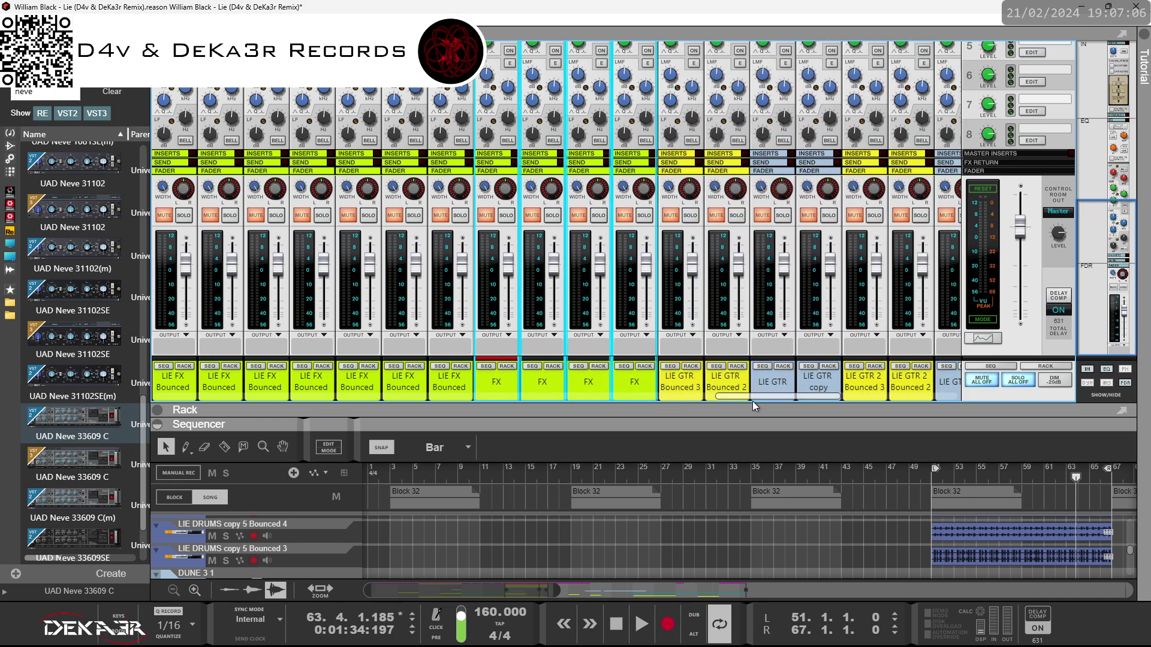
# Step: Move the instrument channels from DUNE 3 2 through LOW BASS to directly before LIE KICK, following the LIE GTR 2 channels
pyautogui.moveTo(757, 395); pyautogui.dragTo(889, 401)
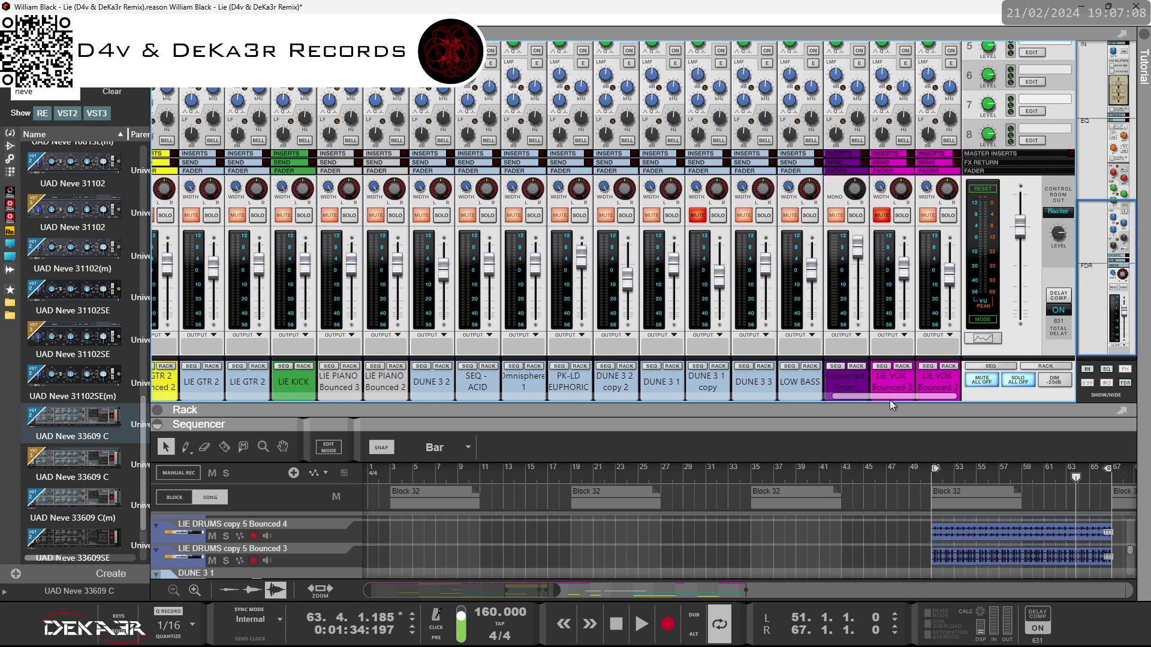
pyautogui.click(786, 380)
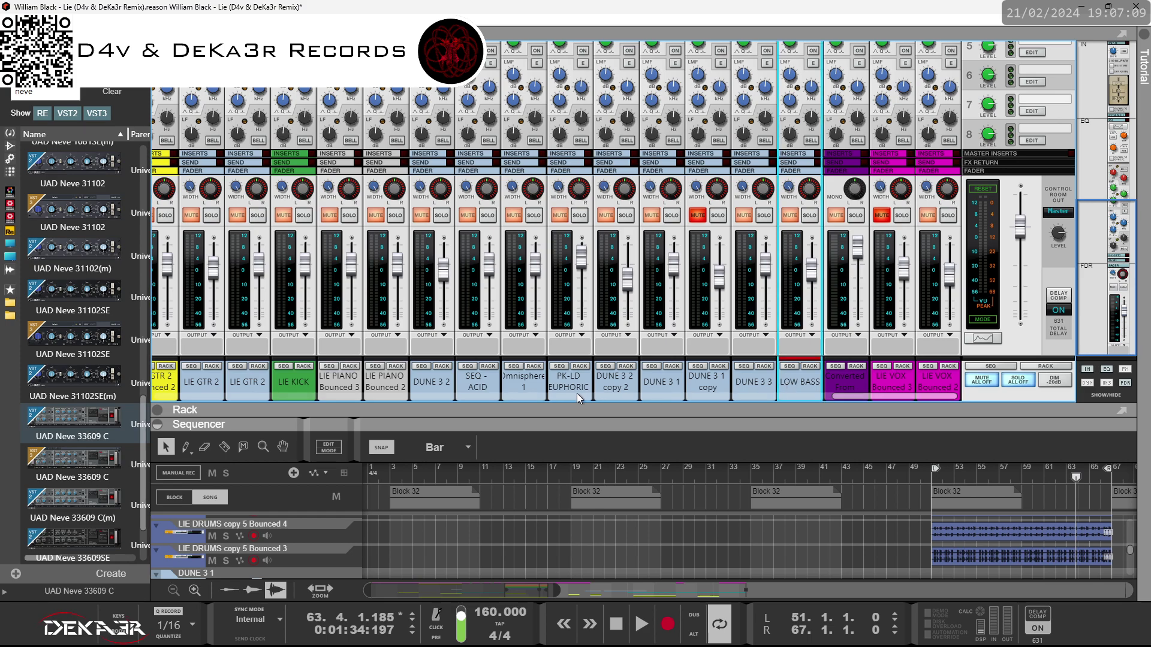
pyautogui.keyDown('shift'); pyautogui.click(431, 384); pyautogui.keyUp('shift')
pyautogui.moveTo(432, 384); pyautogui.dragTo(276, 386)
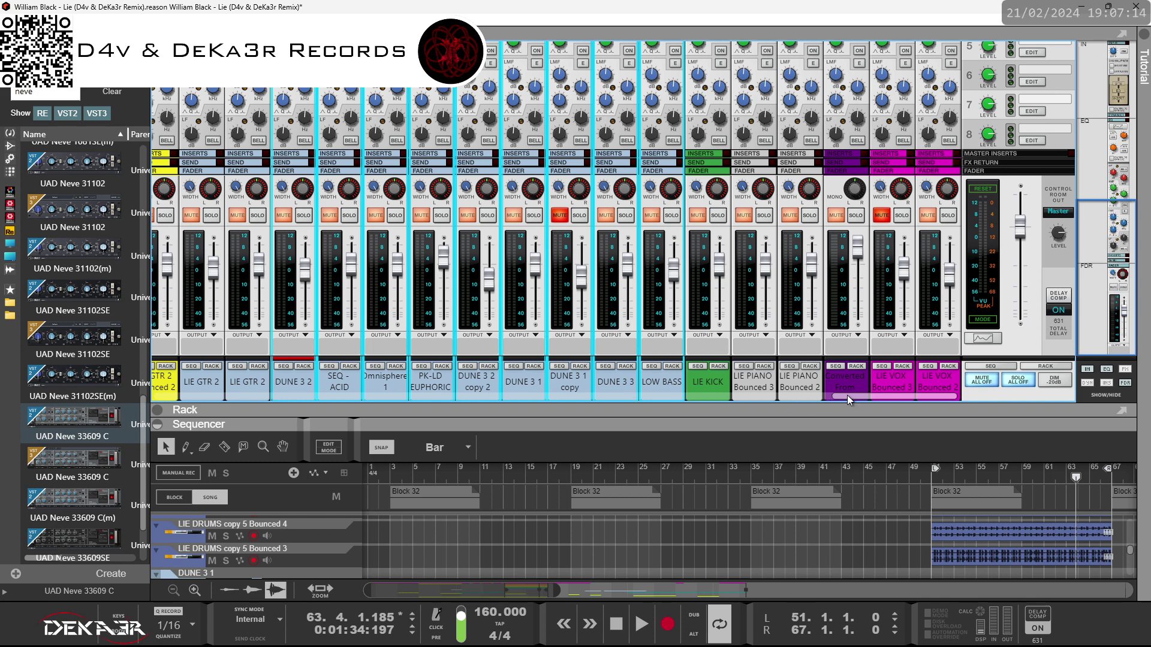
# Step: Move the LIE GTR 2 Bounced 3 and Bounced 2 channels to directly before LIE GTR, joining the other bounced guitars
pyautogui.moveTo(847, 394); pyautogui.dragTo(790, 397)
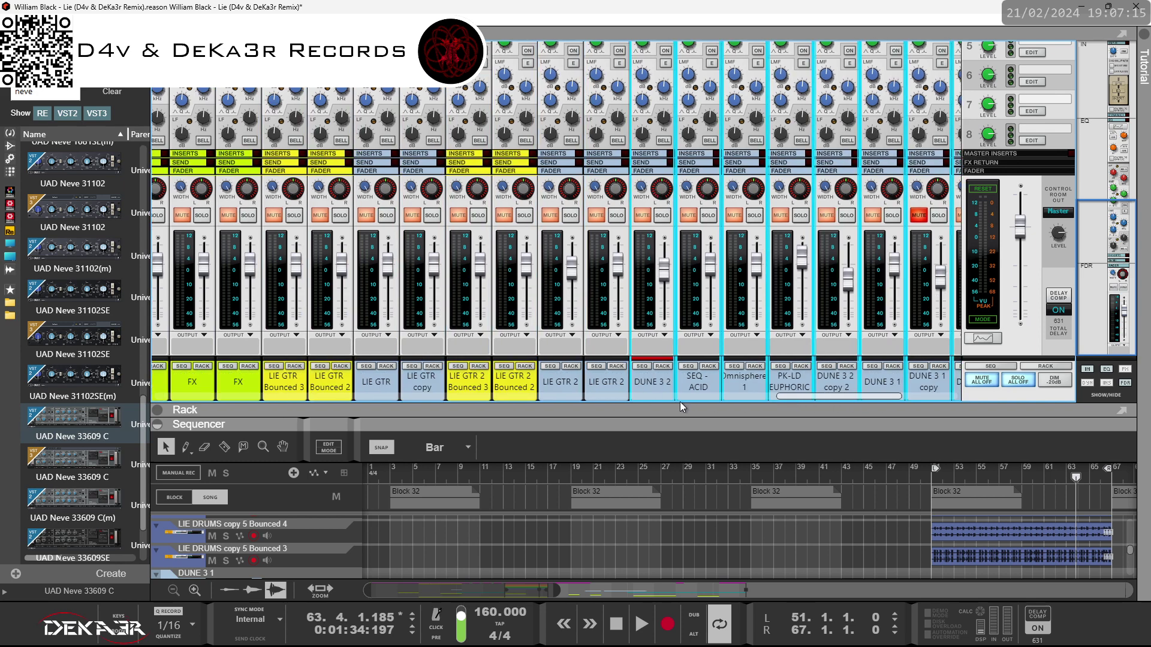
pyautogui.click(522, 385)
pyautogui.keyDown('shift'); pyautogui.click(476, 383); pyautogui.keyUp('shift')
pyautogui.moveTo(476, 383); pyautogui.dragTo(371, 383)
pyautogui.click(456, 385)
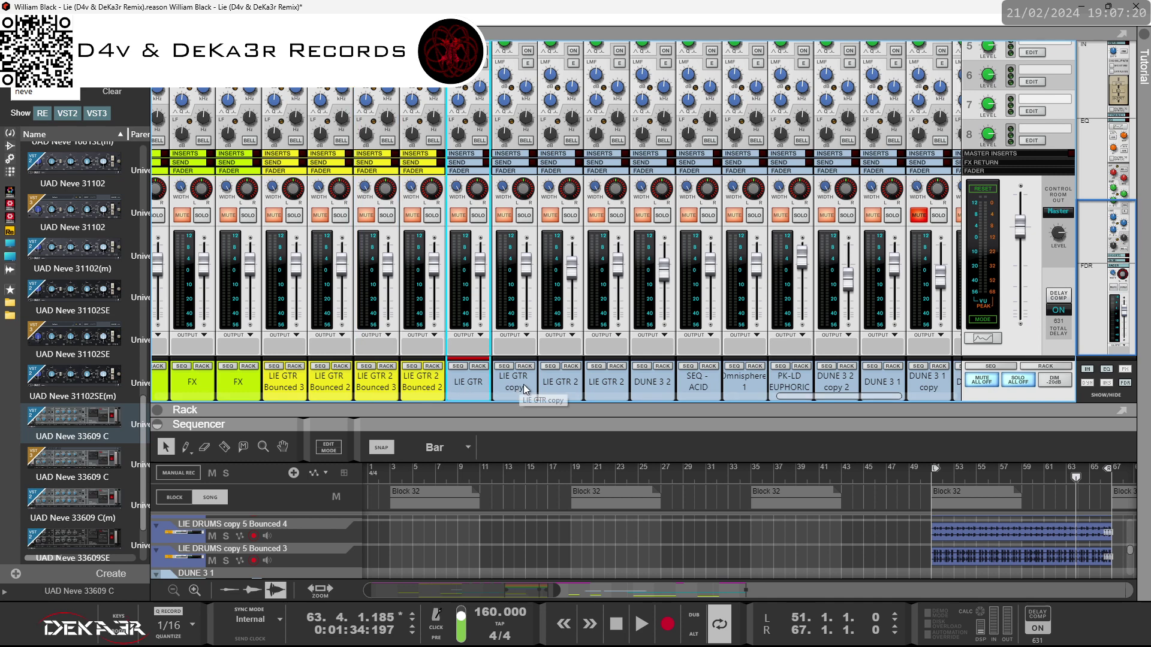
# Step: Move the LIE VOX Bounced 3 and Bounced 2 channels between LIE KICK and LIE PIANO Bounced 3
pyautogui.moveTo(797, 397); pyautogui.dragTo(870, 393)
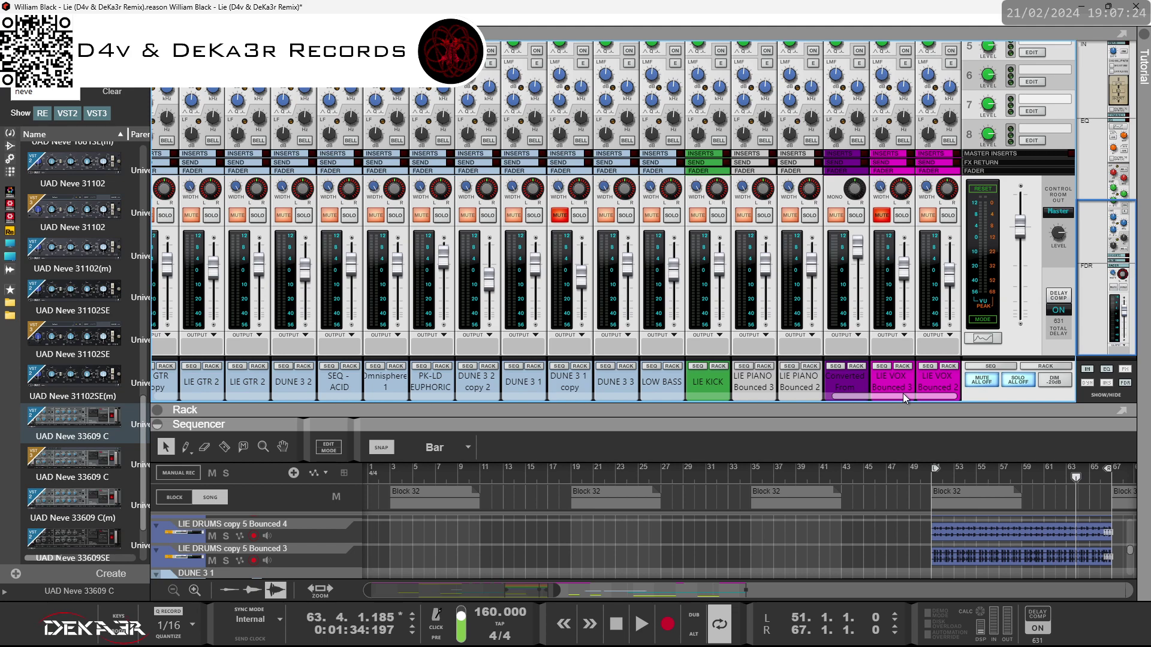
pyautogui.click(872, 388)
pyautogui.keyDown('shift'); pyautogui.click(924, 380); pyautogui.keyUp('shift')
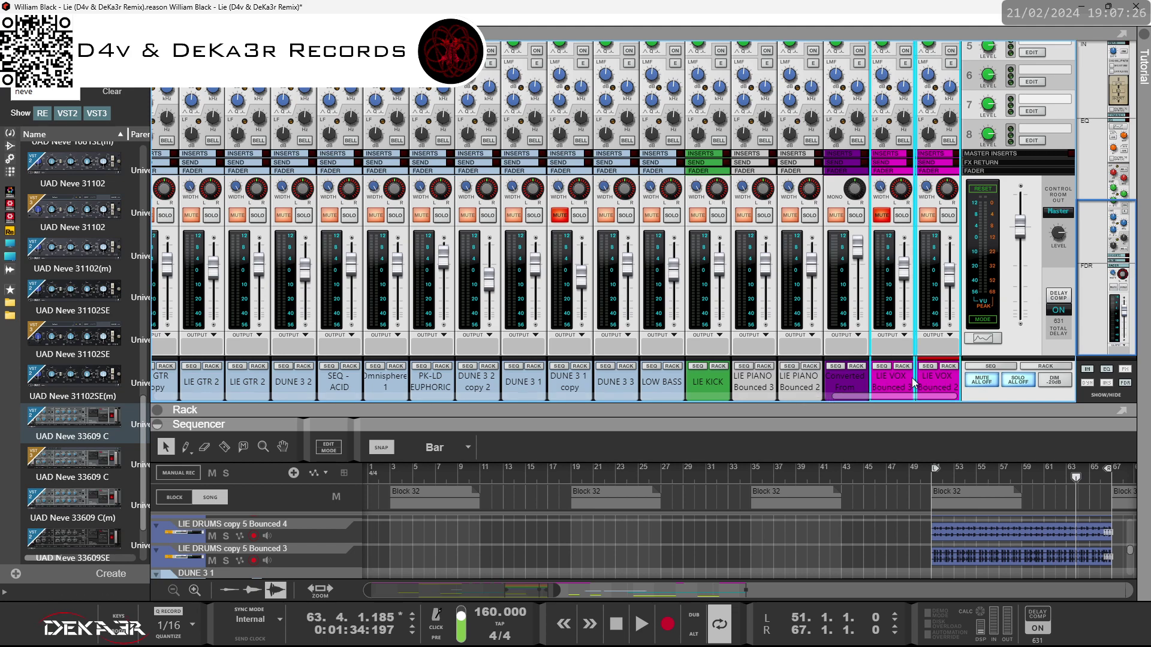
pyautogui.moveTo(924, 380); pyautogui.dragTo(753, 387)
# Step: Move the two LIE VOX and two LIE PIANO channels together between the FX channels and LIE GTR Bounced 3
pyautogui.click(890, 384)
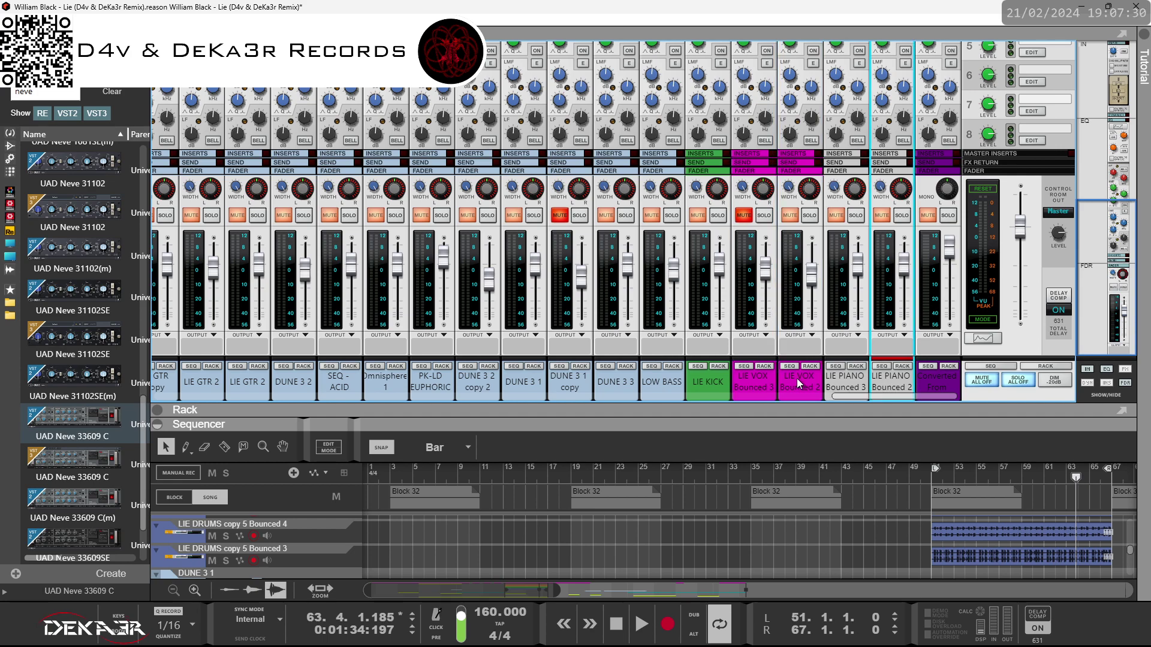
pyautogui.keyDown('shift'); pyautogui.click(758, 379); pyautogui.keyUp('shift')
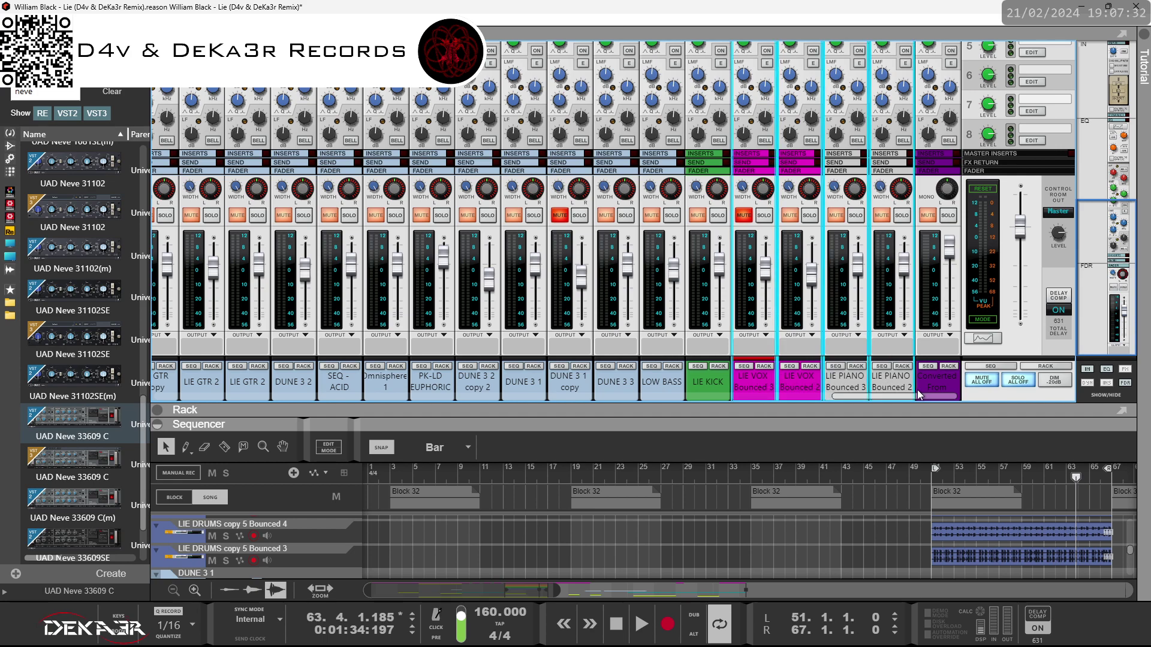
pyautogui.moveTo(772, 382); pyautogui.dragTo(555, 386)
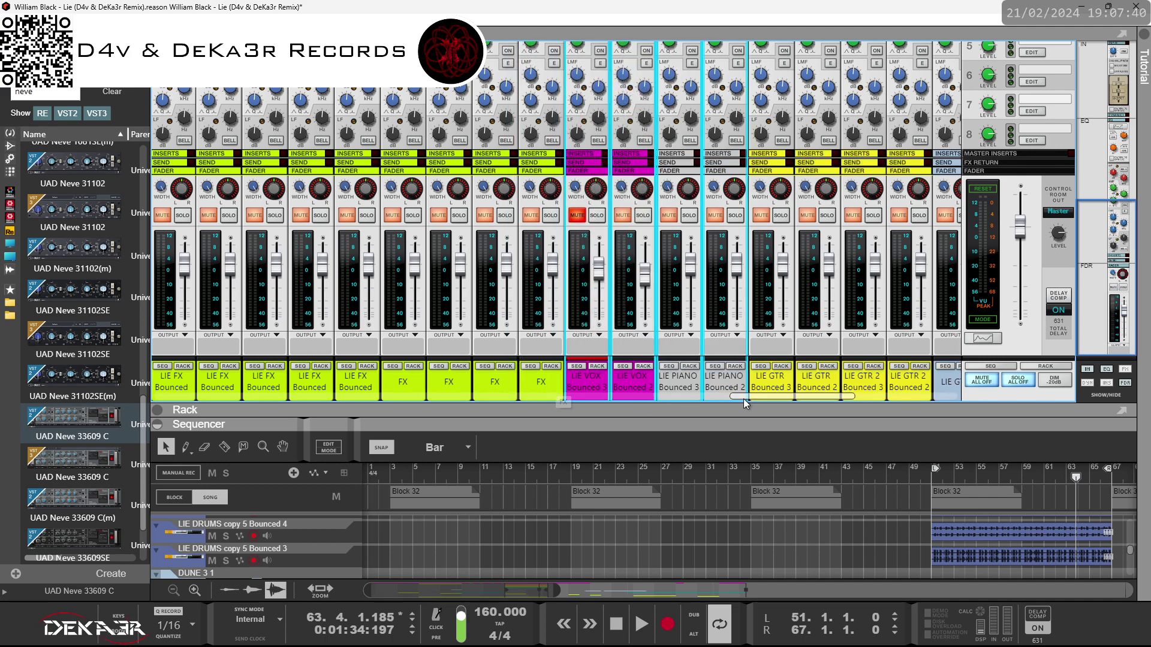
# Step: Inspect the sequencer track and the rack devices that belong to the purple Converted From Audio channel
pyautogui.moveTo(760, 395); pyautogui.dragTo(930, 398)
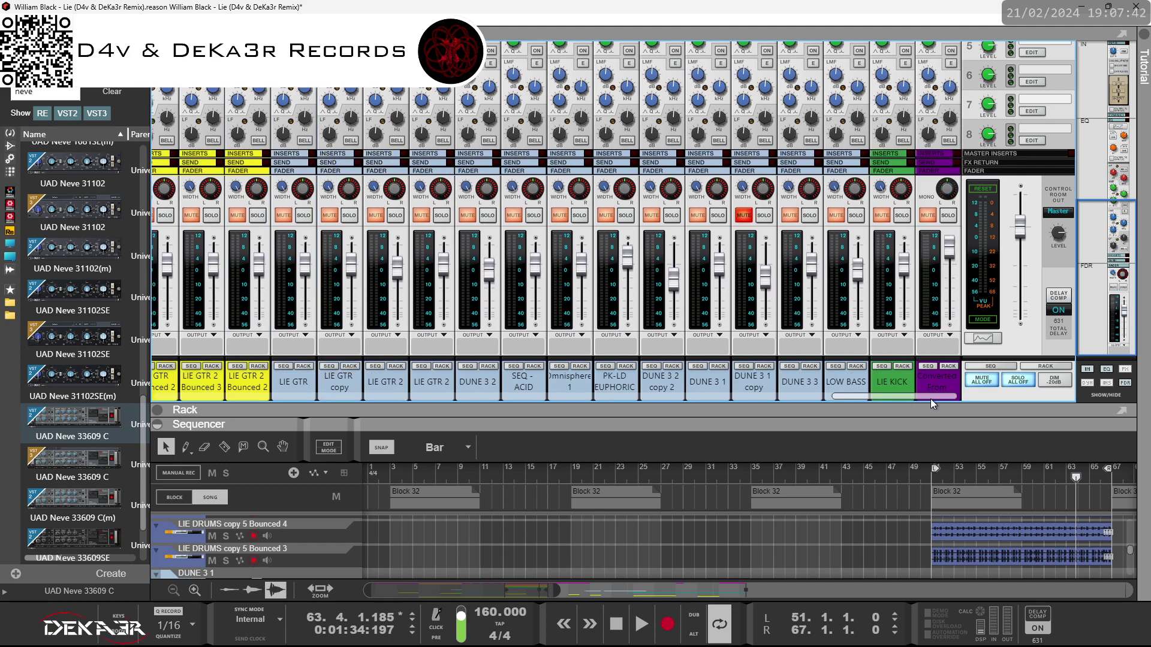
pyautogui.click(932, 384)
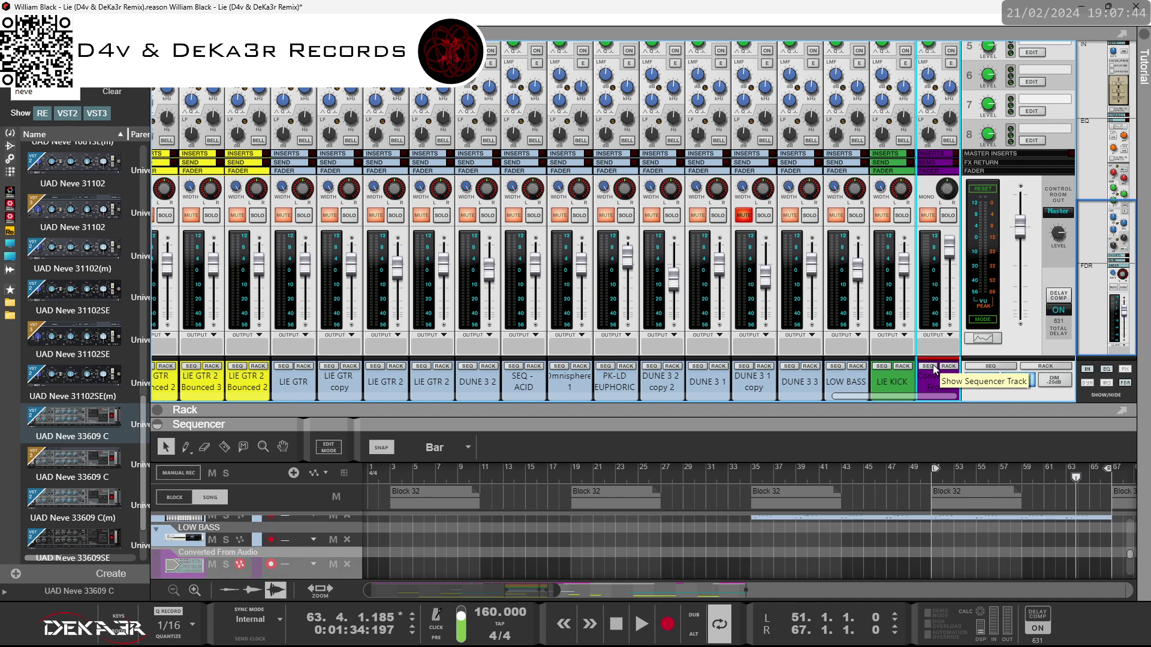
pyautogui.click(947, 366)
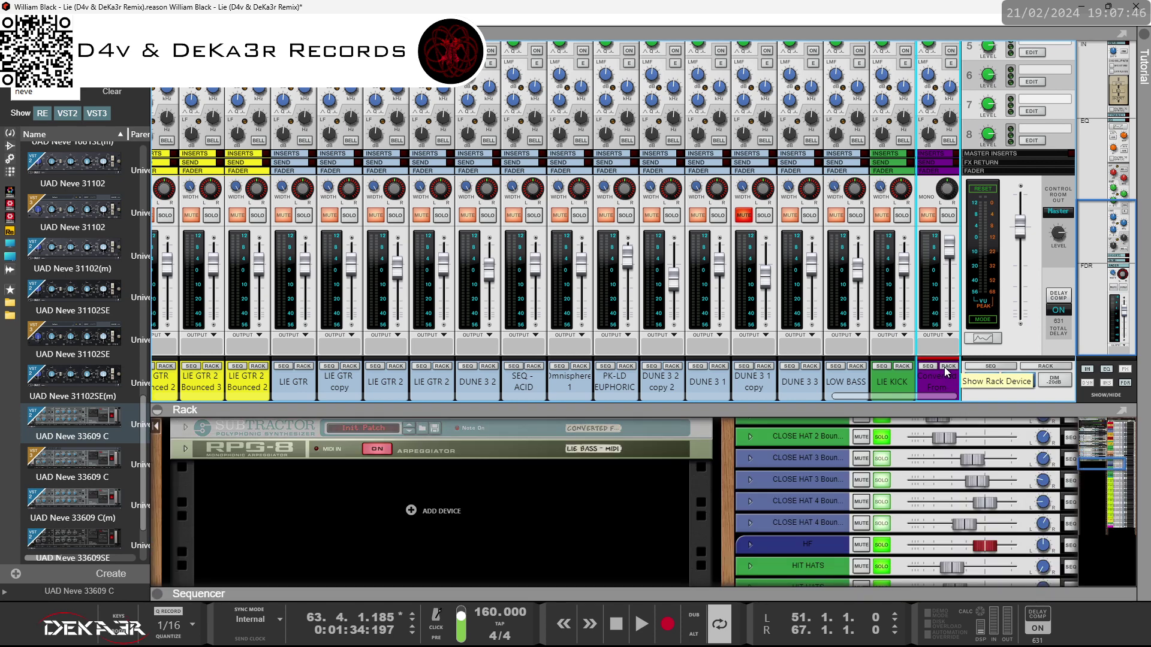
pyautogui.scroll(3, 527, 522)
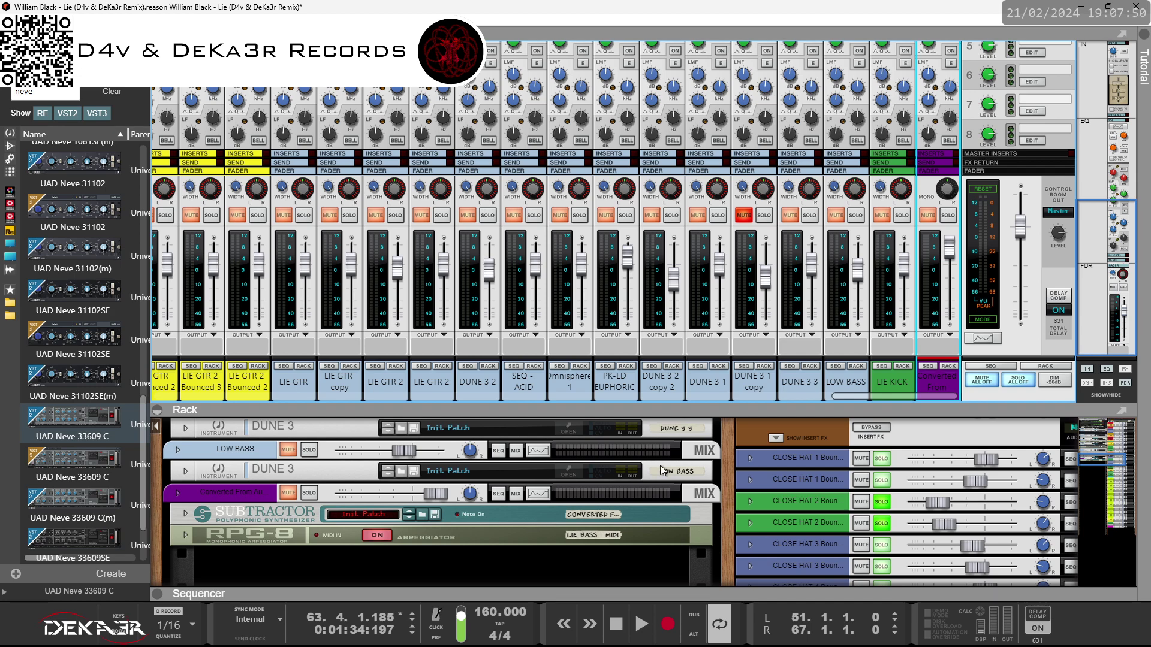
pyautogui.click(927, 367)
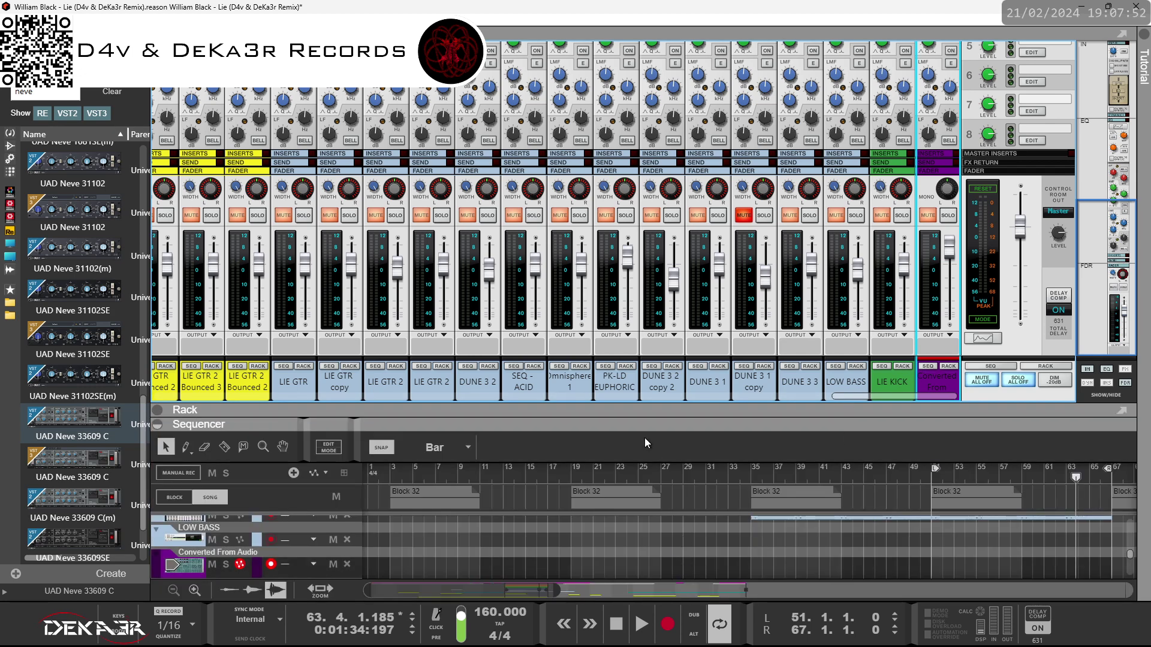
# Step: Delete the Converted From Audio track together with all devices, tracks and channels in its device group
pyautogui.moveTo(655, 421); pyautogui.dragTo(656, 242)
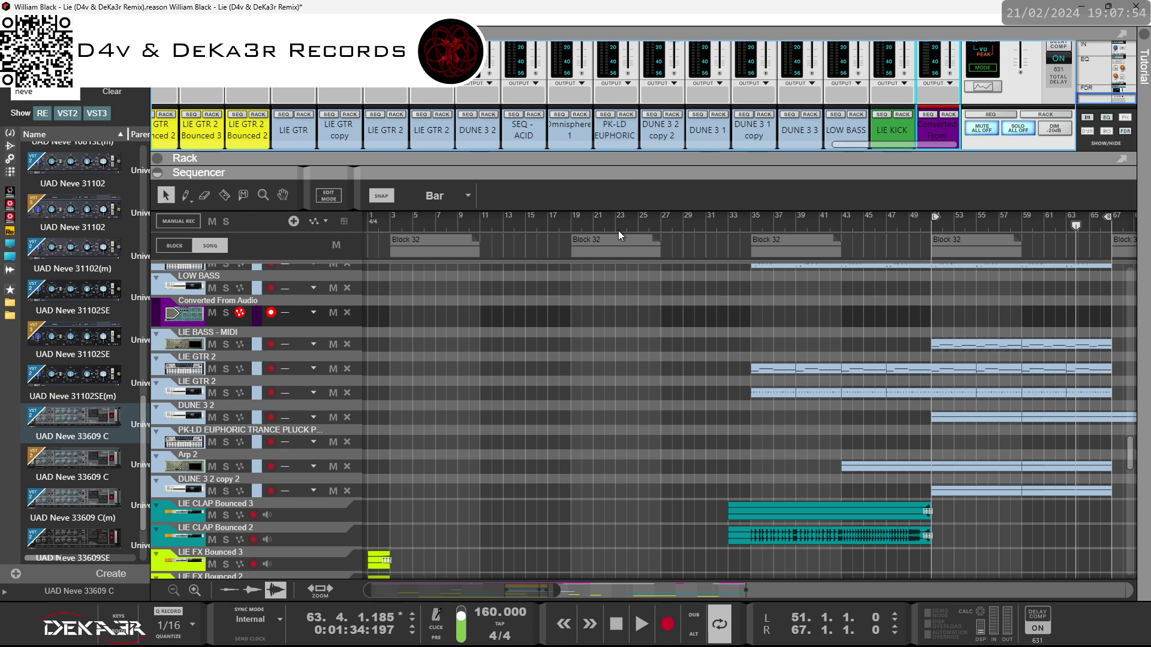
pyautogui.scroll(3, 590, 341)
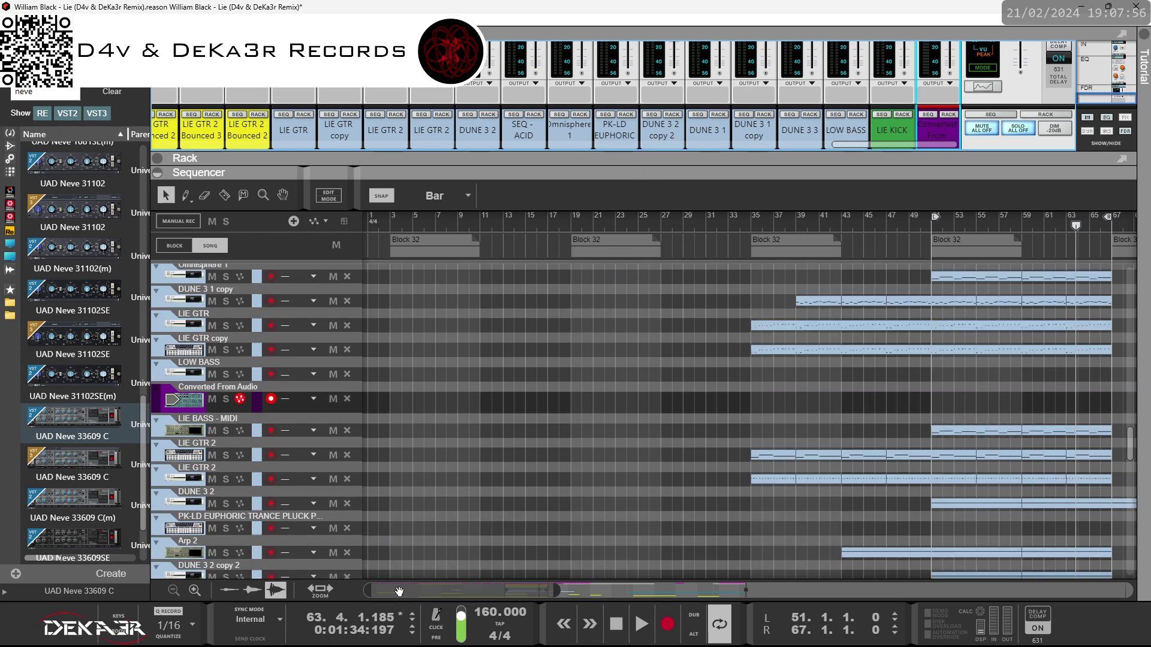
pyautogui.moveTo(400, 591); pyautogui.dragTo(372, 590)
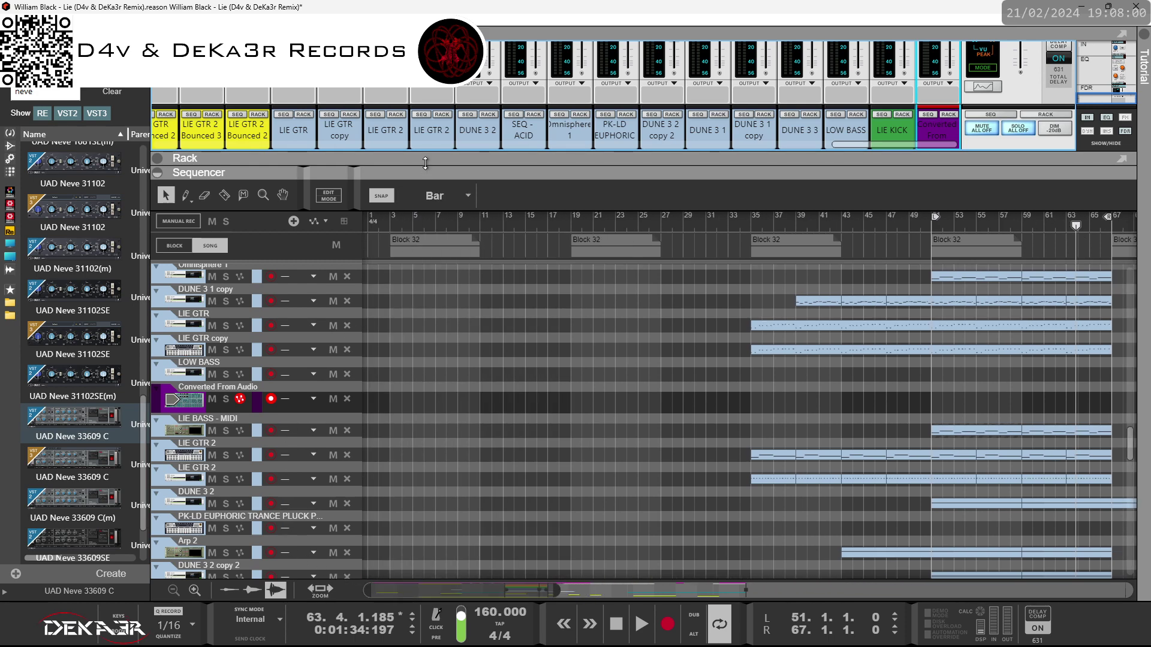
pyautogui.moveTo(425, 163); pyautogui.dragTo(425, 292)
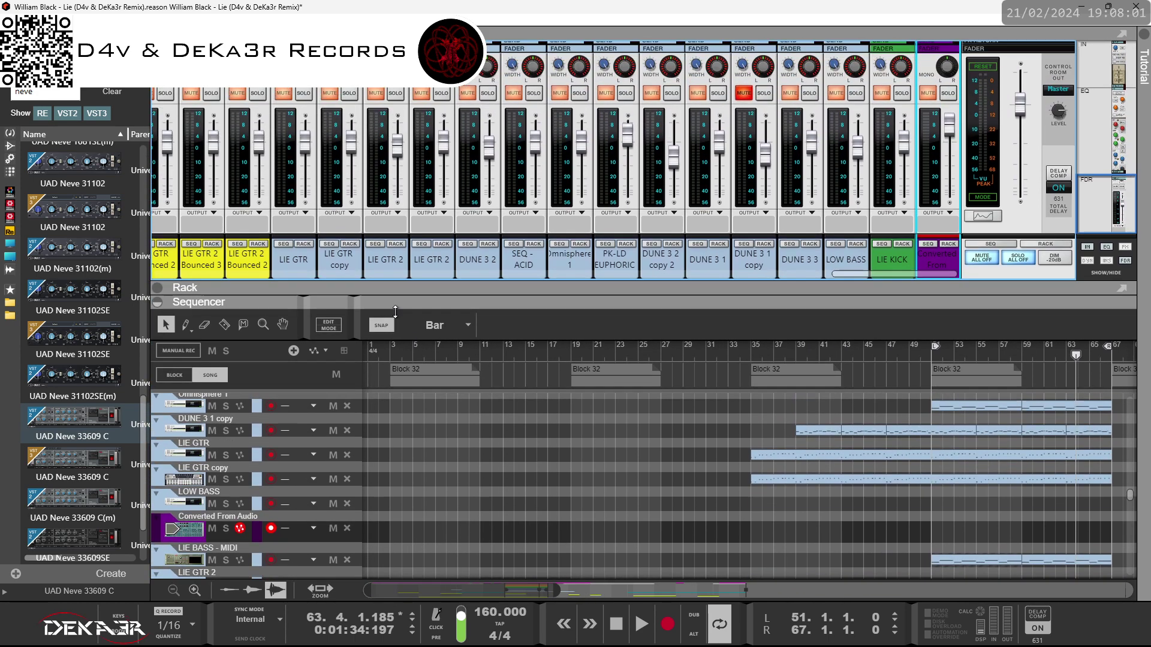
pyautogui.click(157, 533)
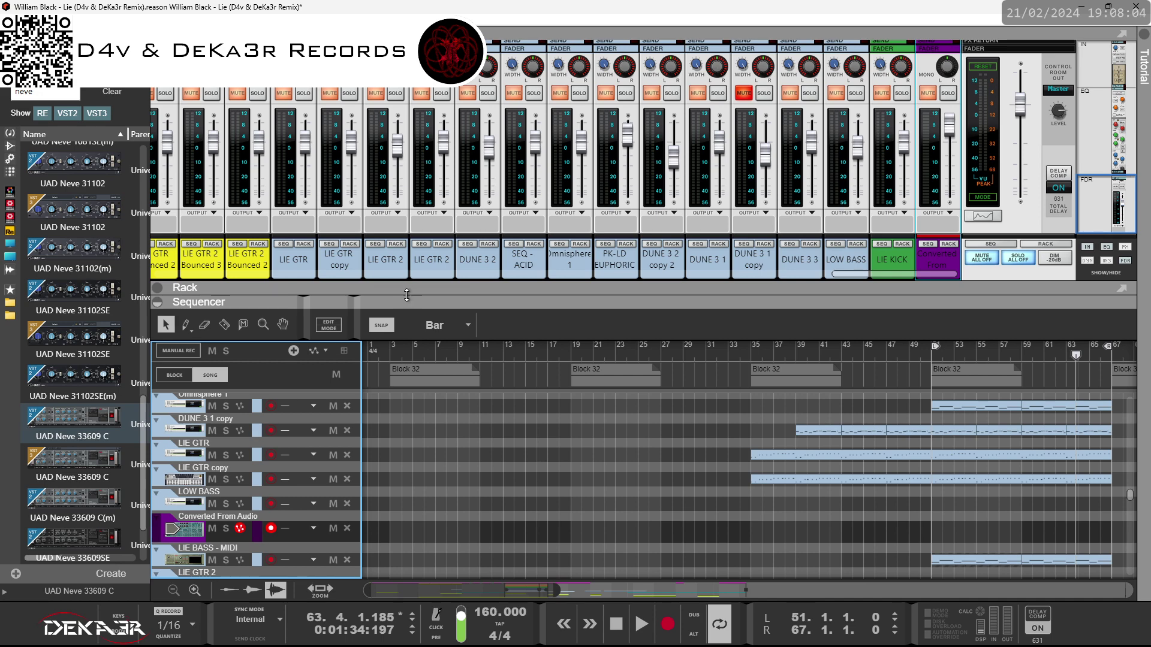
pyautogui.click(347, 406)
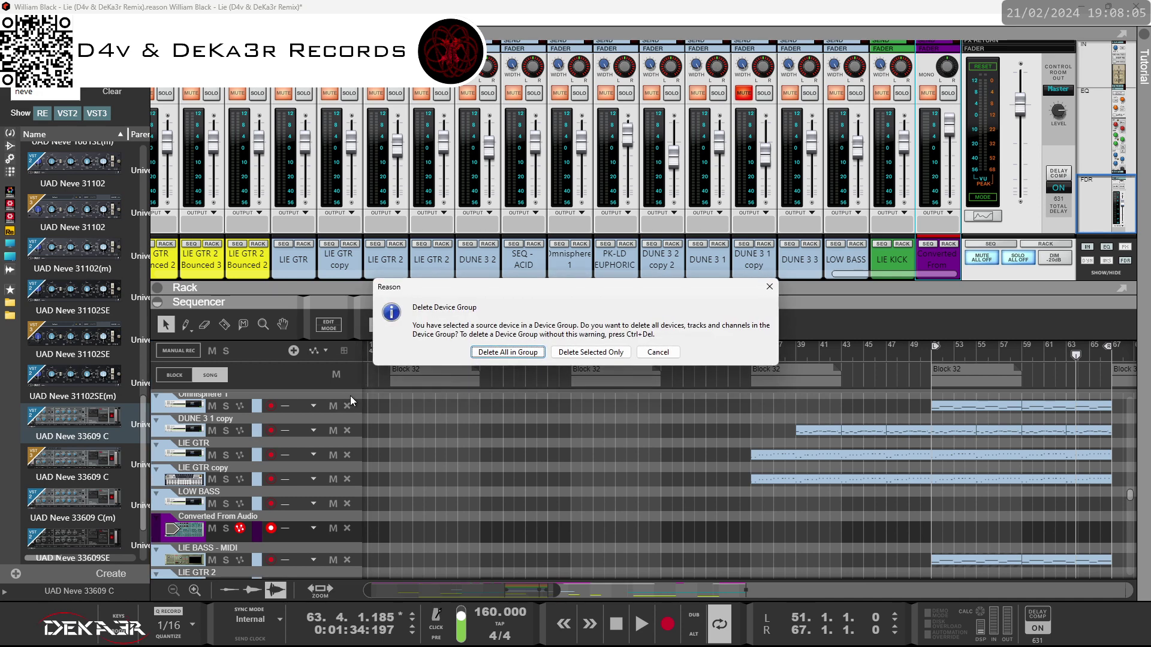
pyautogui.click(483, 353)
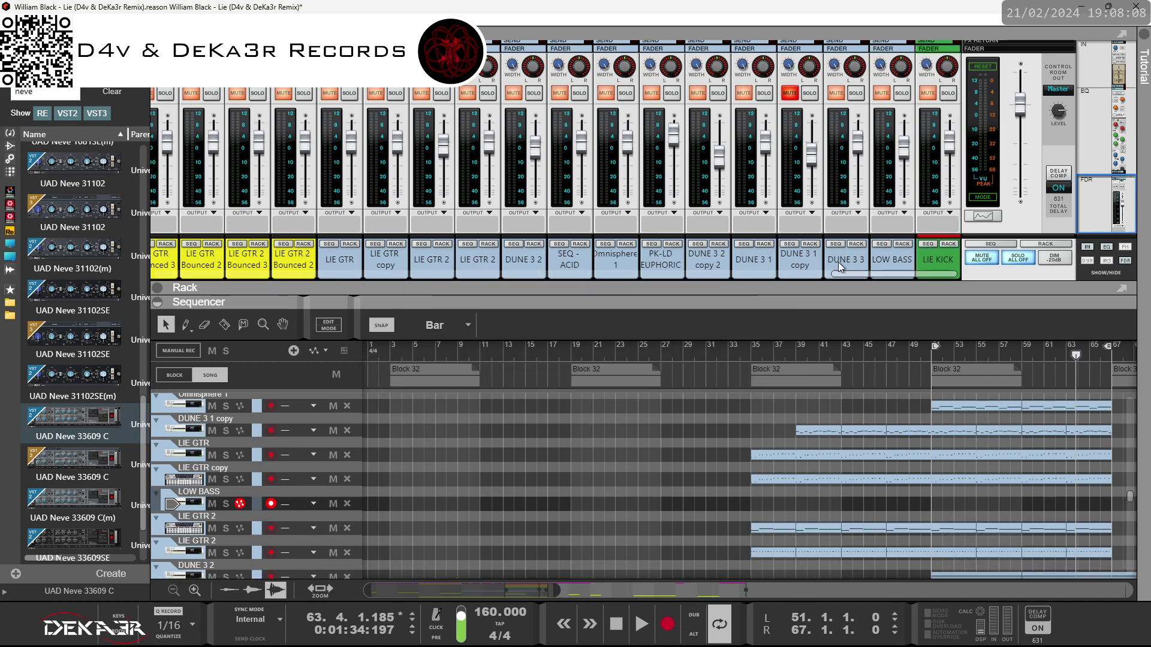
# Step: Move the light blue synth channels from LIE GTR through LOW BASS together to directly after the HF channel
pyautogui.click(877, 260)
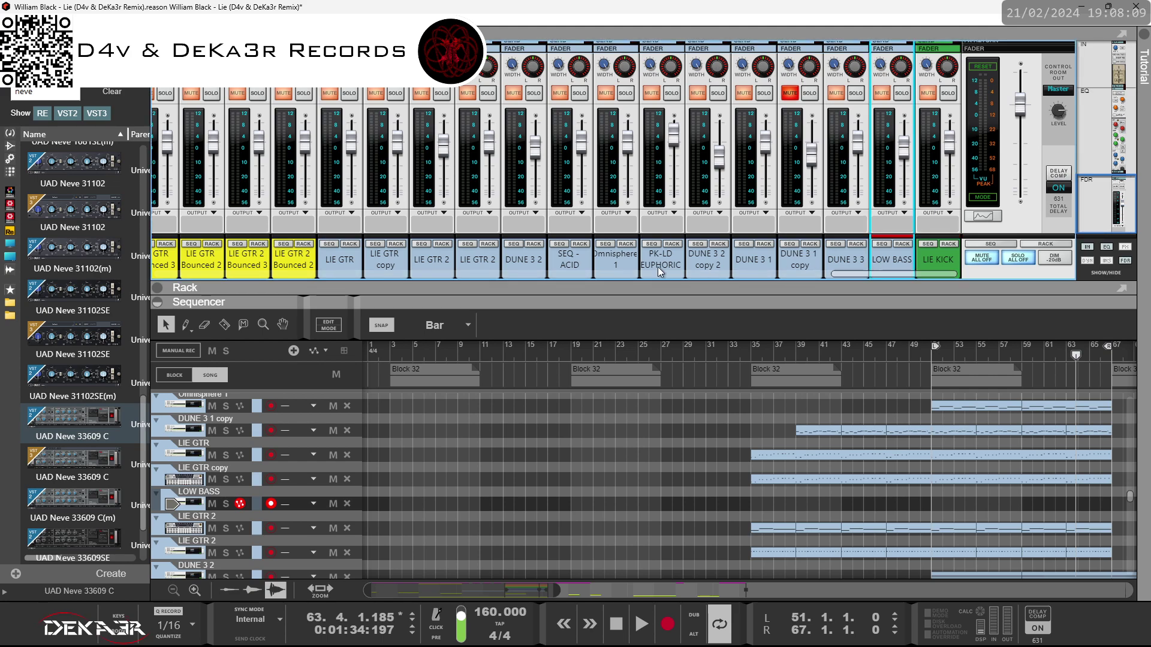
pyautogui.keyDown('shift'); pyautogui.click(344, 260); pyautogui.keyUp('shift')
pyautogui.moveTo(345, 260); pyautogui.dragTo(160, 271)
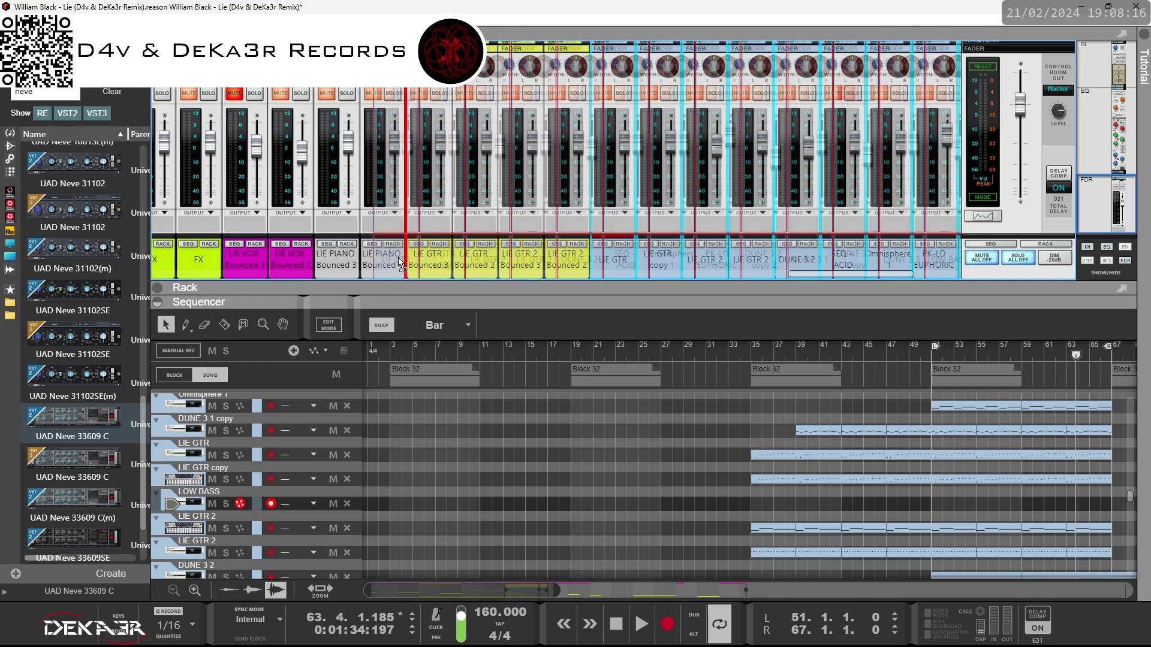
pyautogui.moveTo(432, 259)
pyautogui.mouseDown()
pyautogui.moveTo(167, 270)
pyautogui.moveTo(224, 264)
pyautogui.moveTo(200, 266)
pyautogui.mouseUp()
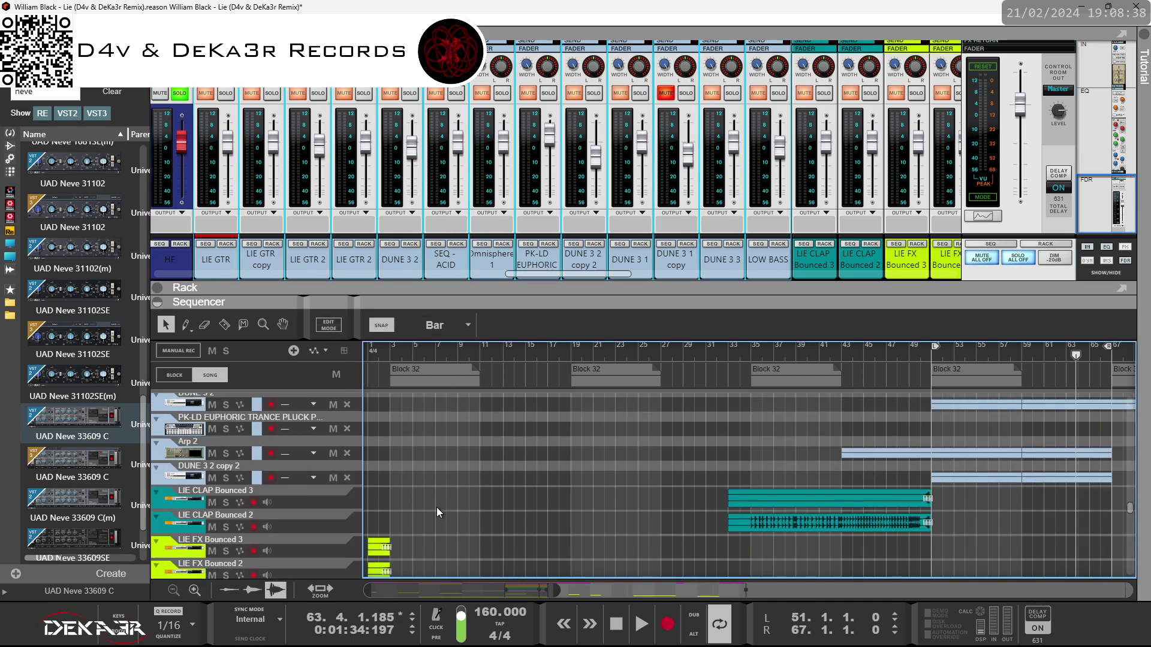
# Step: Check the lower sequencer tracks, then play the loop with LIE GTR soloed and locate the LIE GTR and LIE GTR copy tracks
pyautogui.scroll(-10, 436, 507)
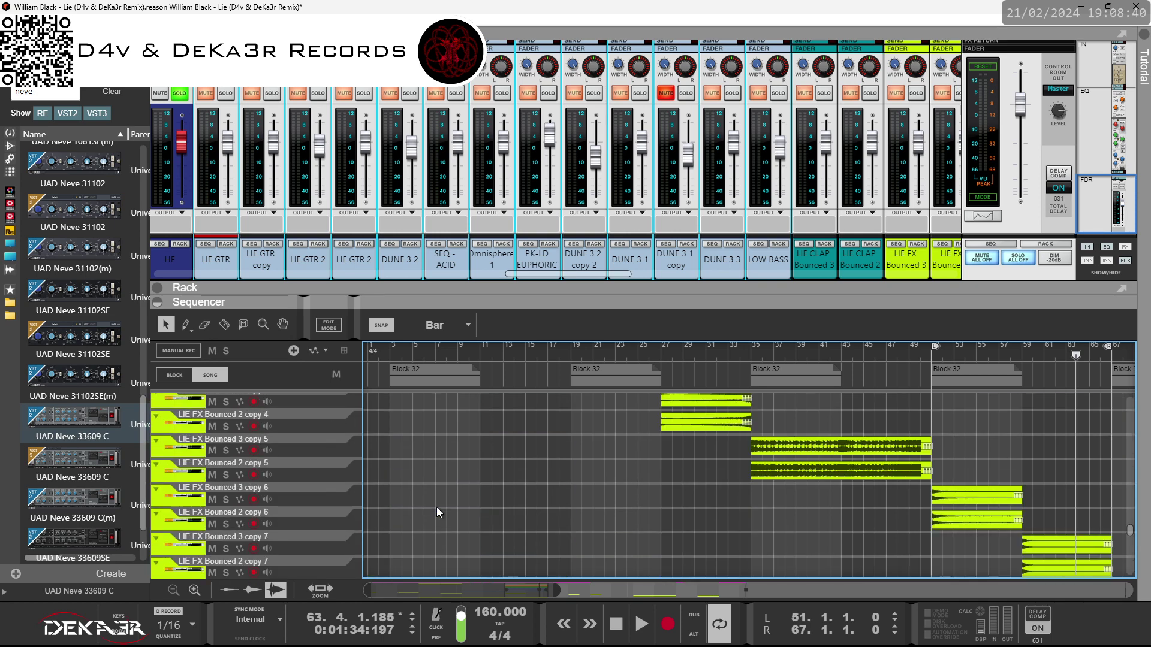
pyautogui.scroll(-3, 436, 507)
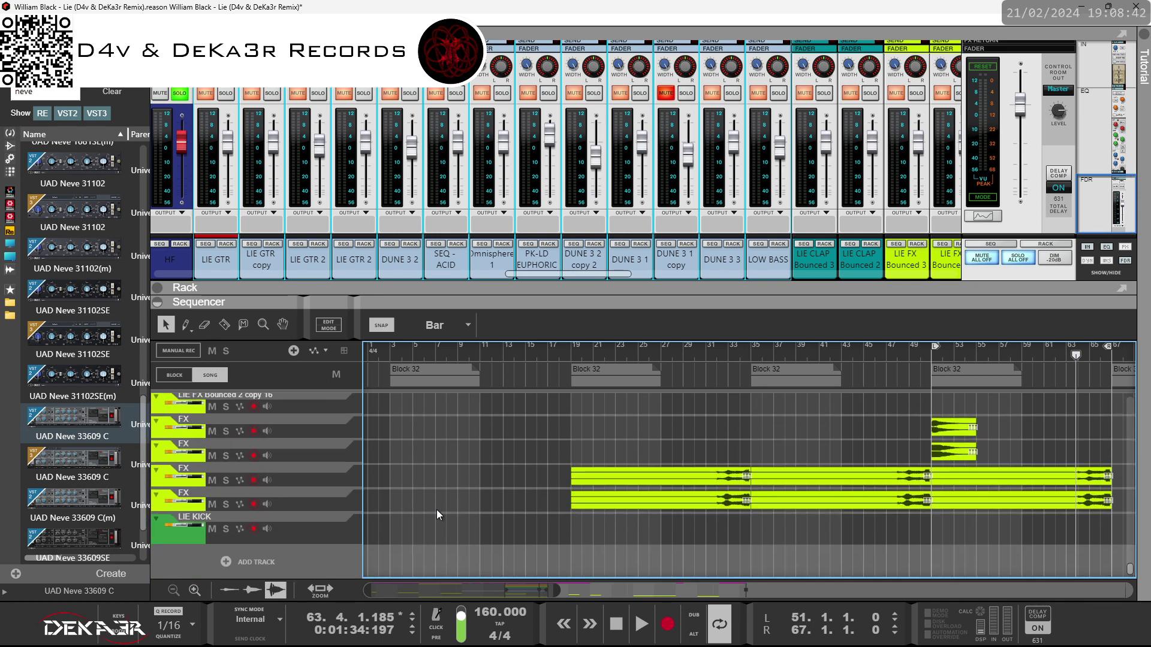
pyautogui.scroll(10, 437, 510)
pyautogui.click(169, 267)
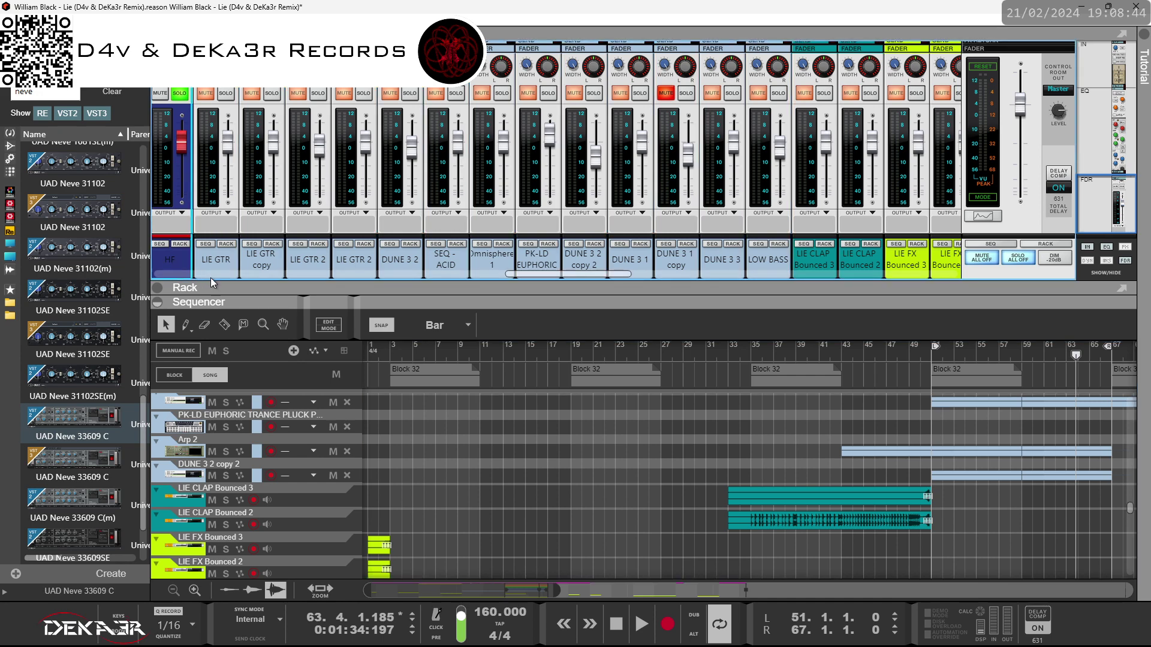
pyautogui.scroll(5, 408, 452)
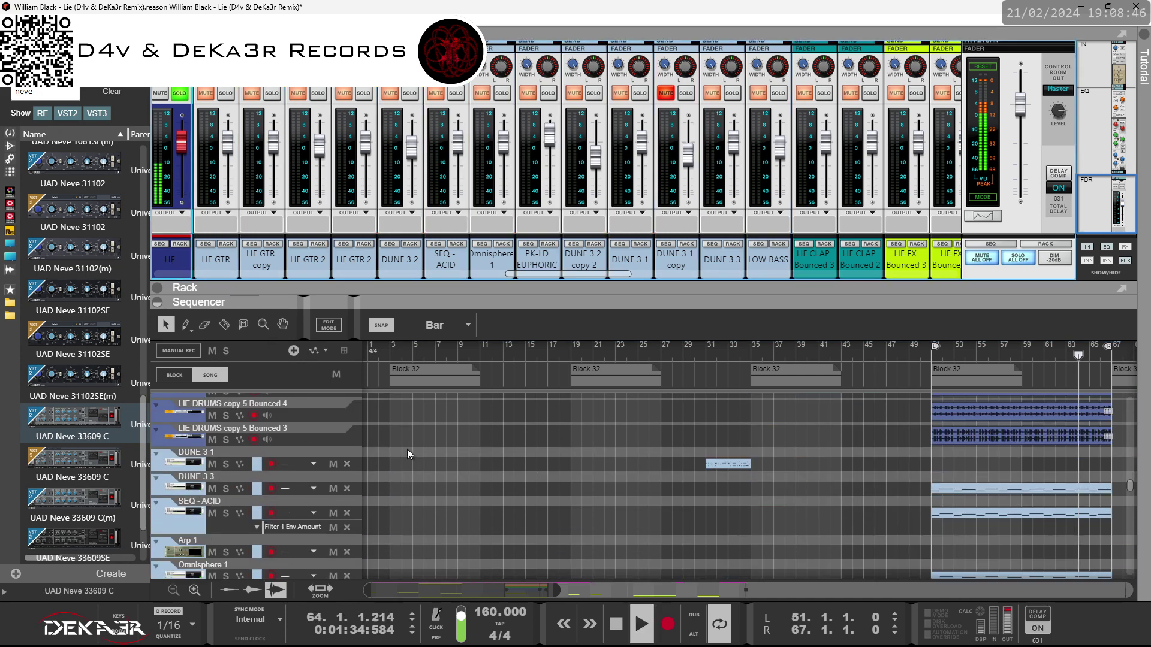
pyautogui.click(226, 94)
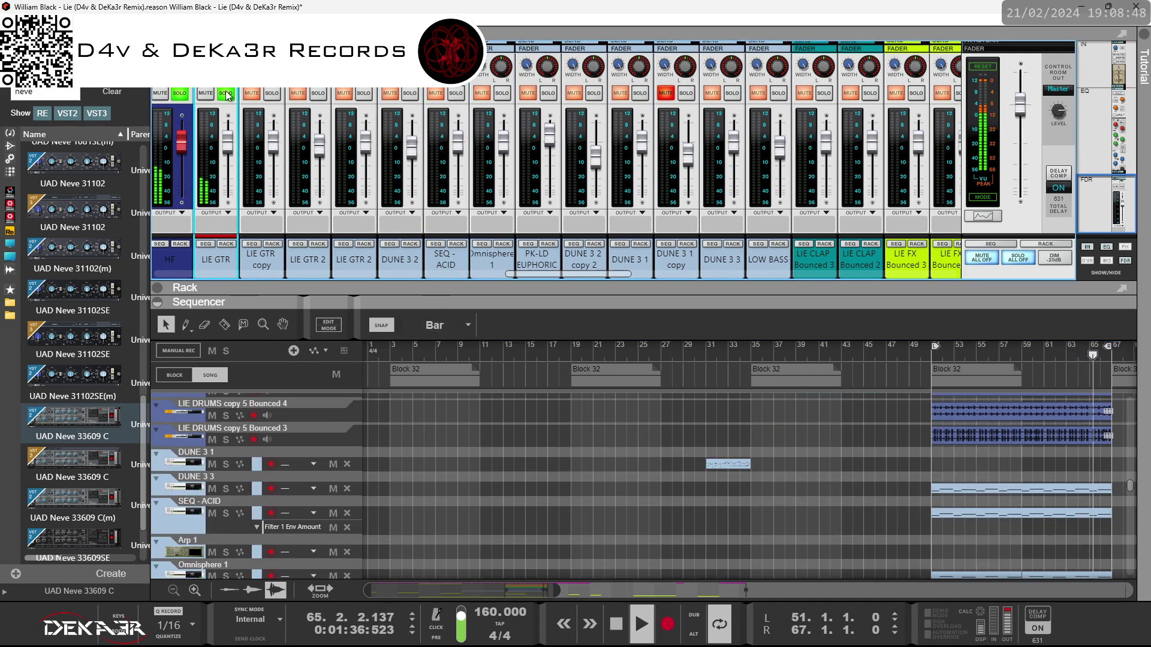
pyautogui.click(205, 243)
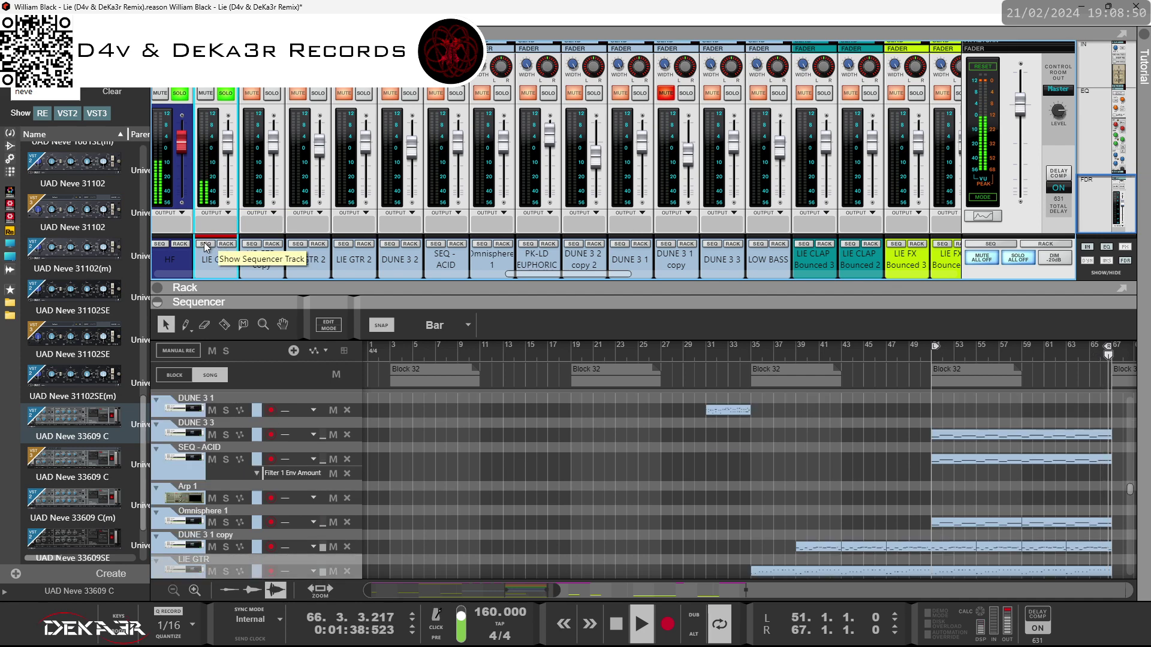
pyautogui.click(251, 244)
# Step: Solo LIE GTR copy and the adjacent LIE GTR 2 for comparison, and move that LIE GTR 2 channel between HF and LIE GTR
pyautogui.click(251, 94)
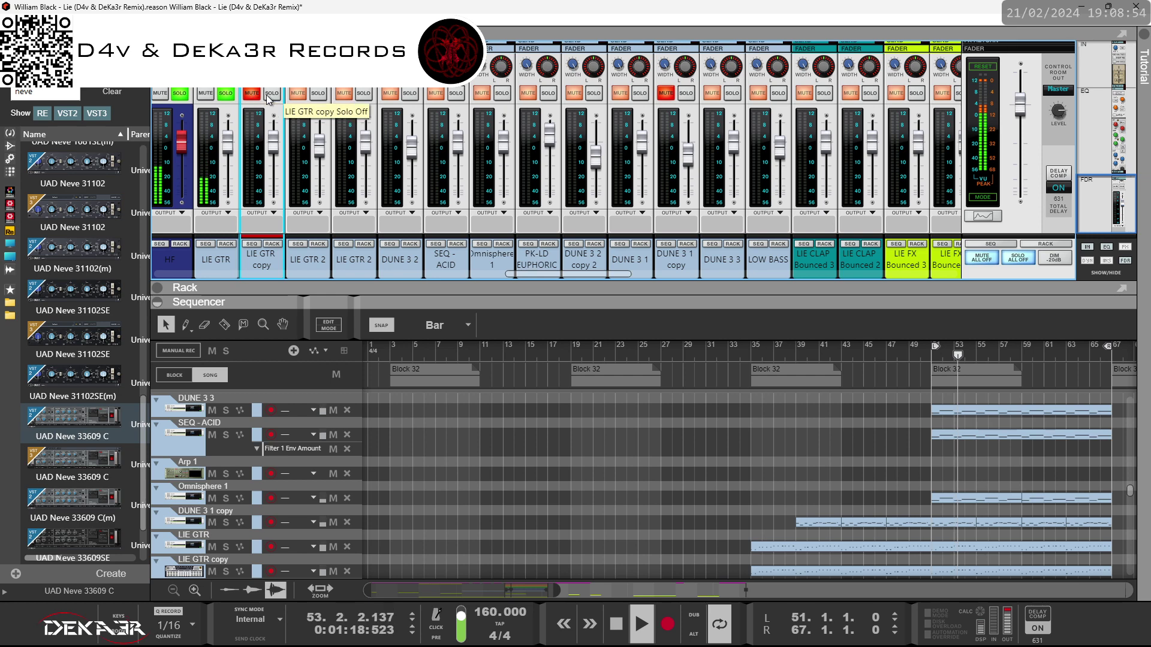
pyautogui.click(269, 94)
pyautogui.click(317, 94)
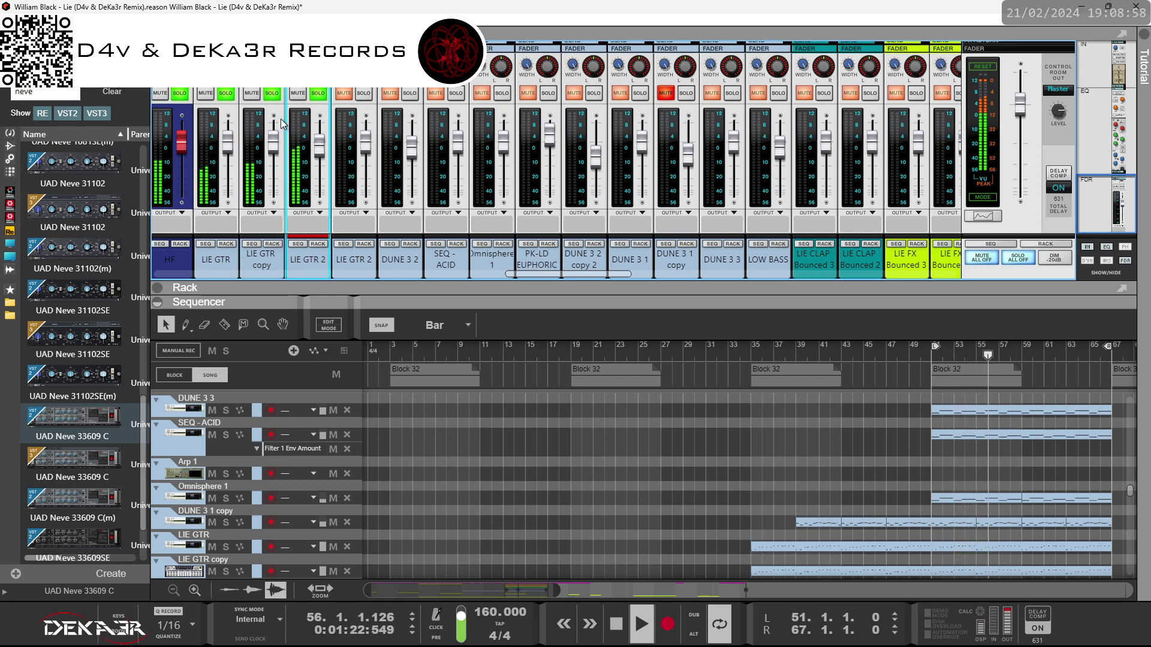
pyautogui.moveTo(304, 264); pyautogui.dragTo(205, 262)
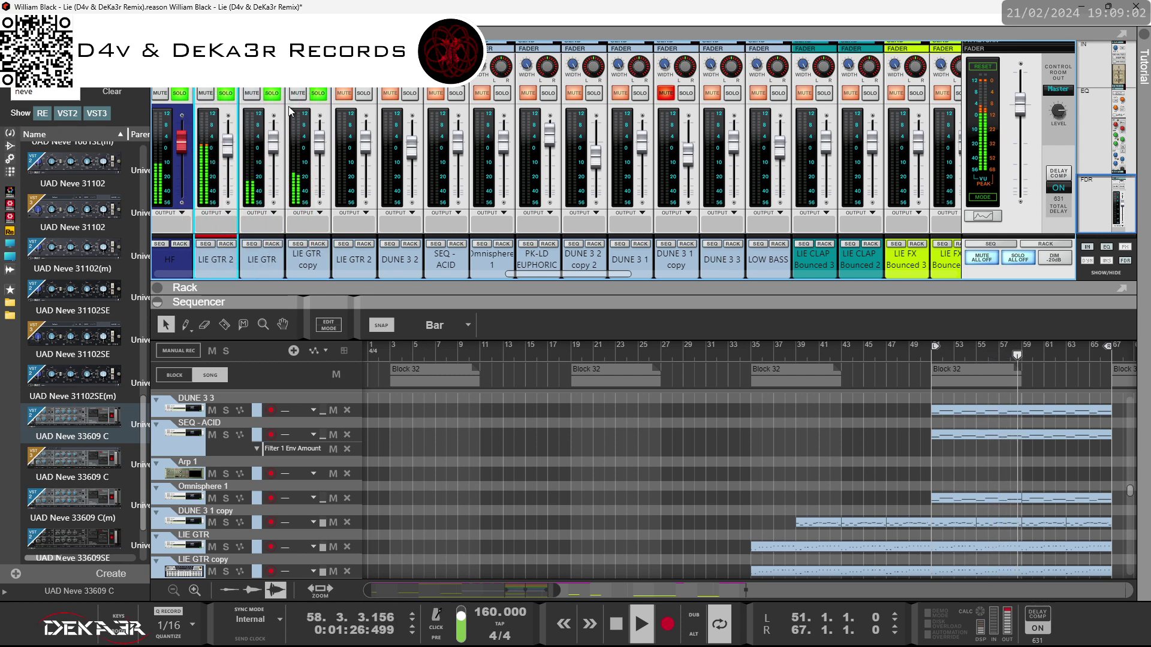
# Step: Clear the guitar channel solos and audition the second LIE GTR 2, DUNE 3 2 and SEQ - ACID, leaving SEQ - ACID soloed
pyautogui.click(272, 94)
pyautogui.click(318, 94)
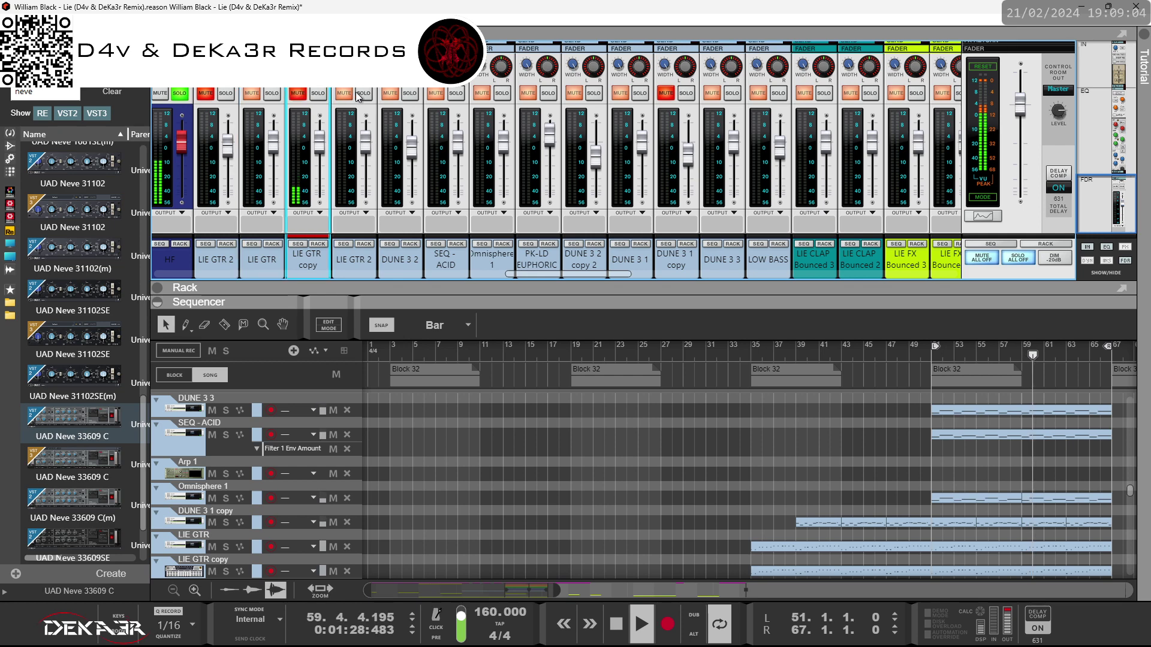
pyautogui.click(363, 95)
pyautogui.click(409, 94)
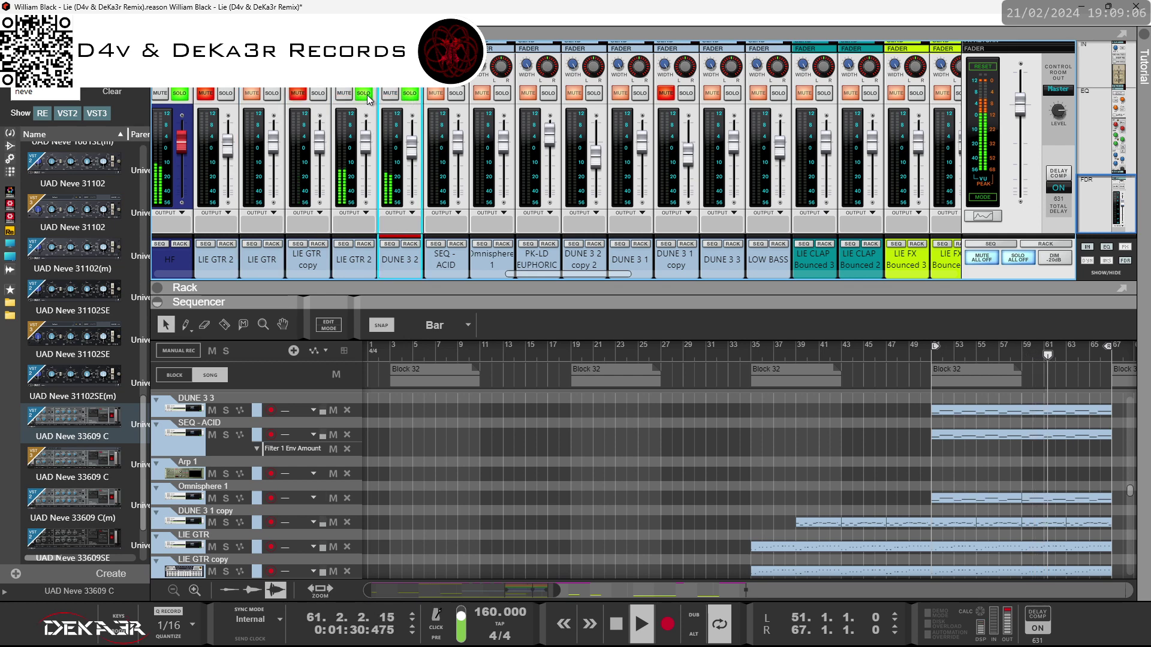
pyautogui.click(363, 94)
pyautogui.click(455, 94)
pyautogui.click(410, 94)
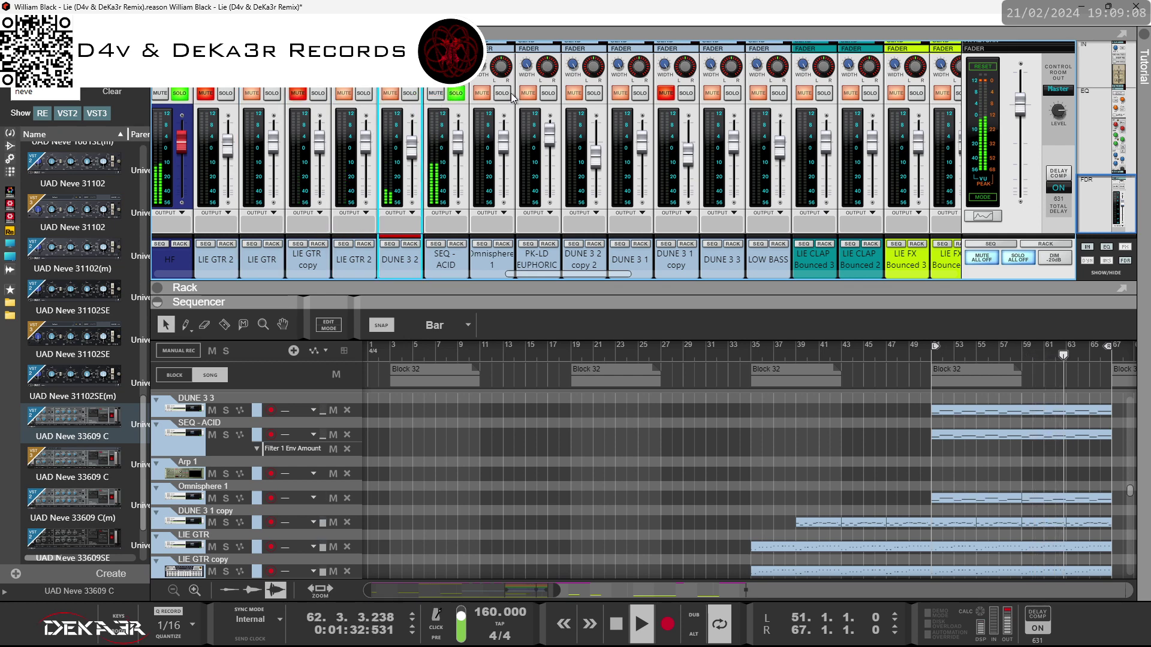
# Step: Move the SEQ - ACID channel directly after HF and set its channel colour to Red
pyautogui.moveTo(437, 251); pyautogui.dragTo(202, 257)
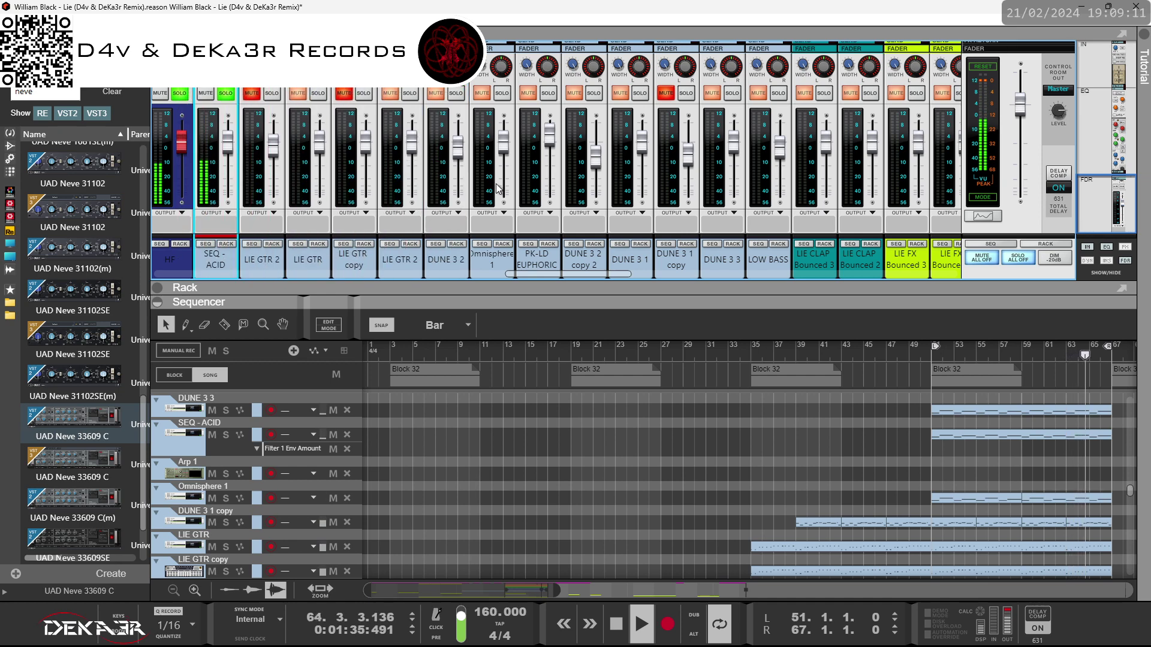
pyautogui.rightClick(220, 260)
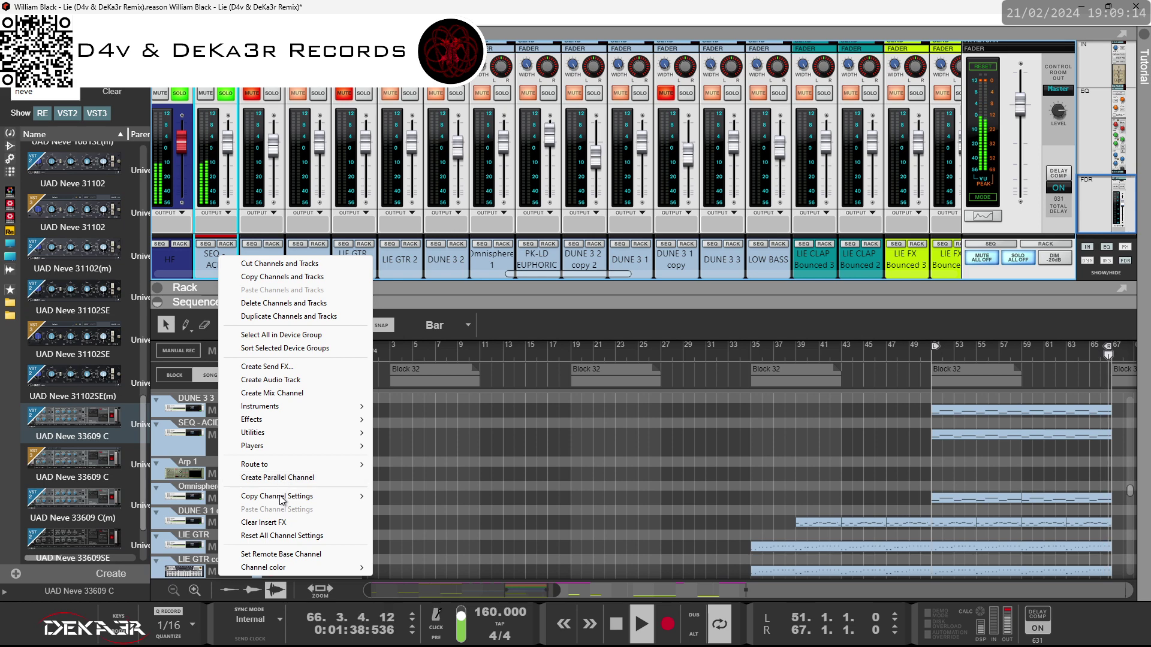
pyautogui.moveTo(293, 566)
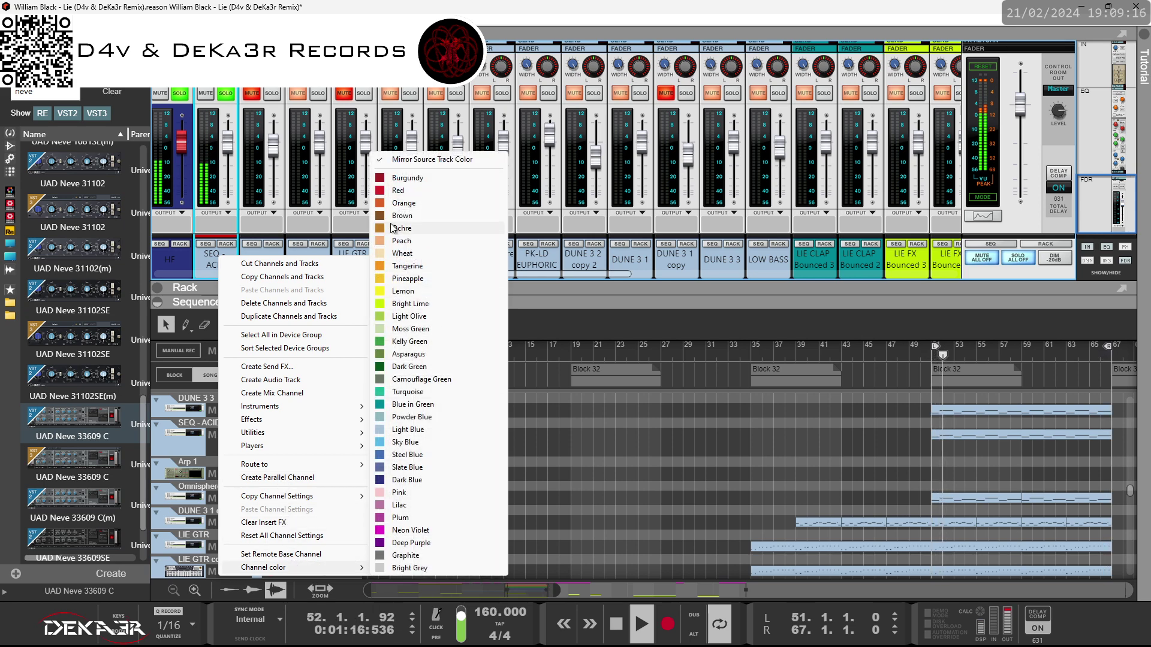
pyautogui.click(396, 190)
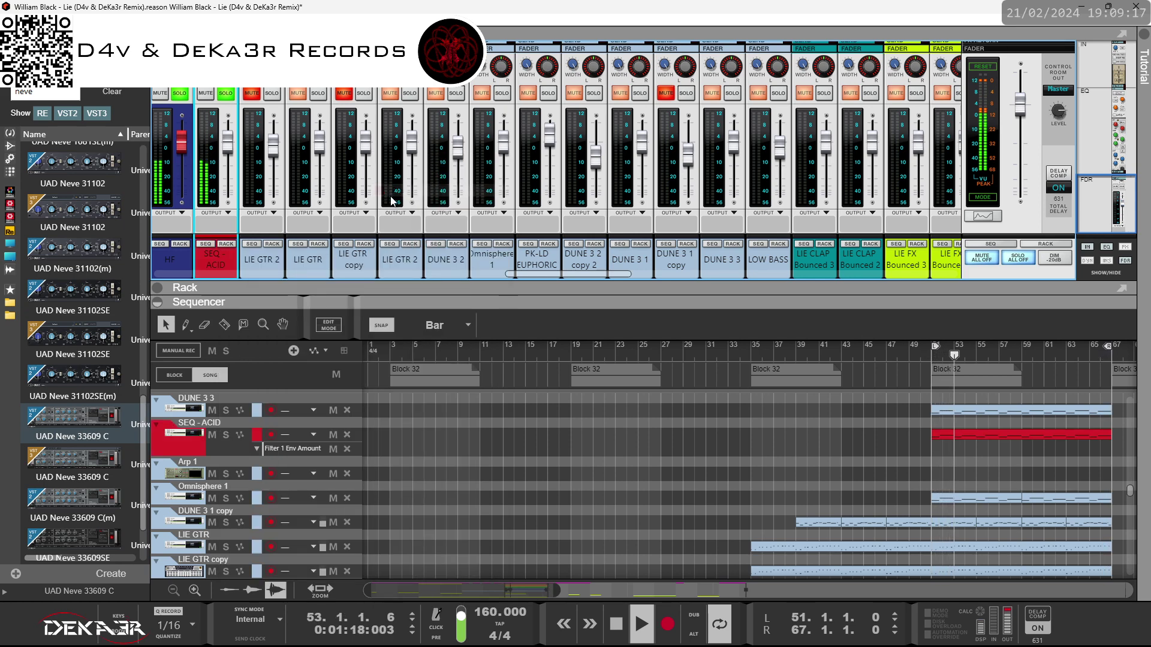
# Step: Set the channel colour of the LIE GTR 2 channel beside SEQ - ACID to Red
pyautogui.click(266, 264)
pyautogui.rightClick(263, 259)
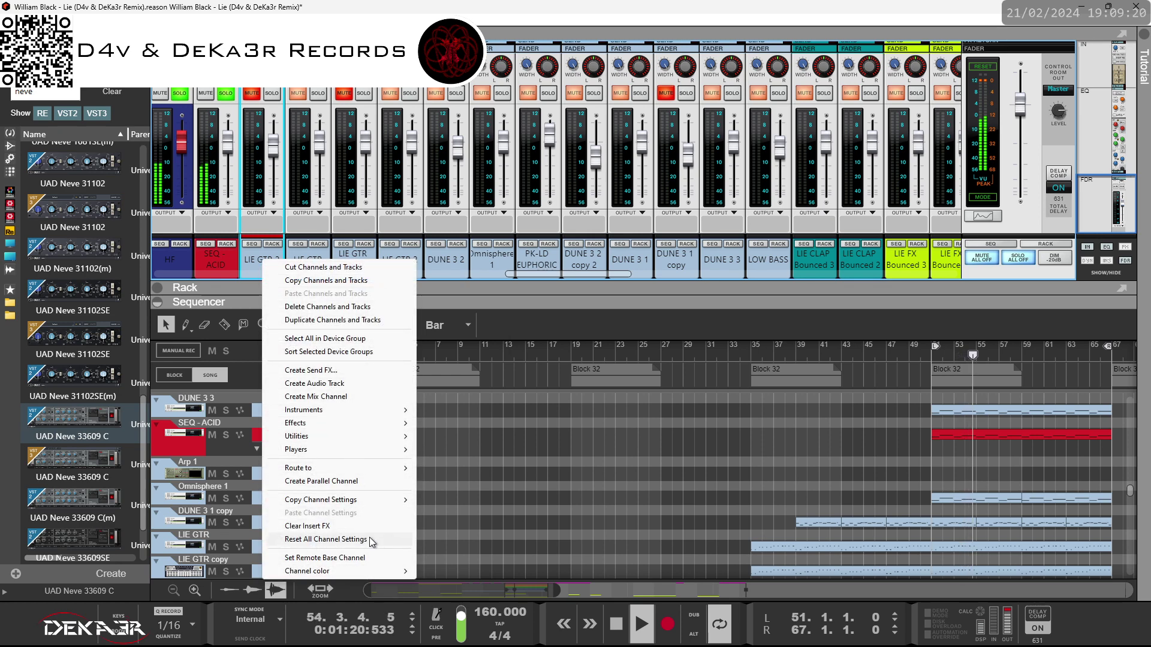
pyautogui.moveTo(364, 576)
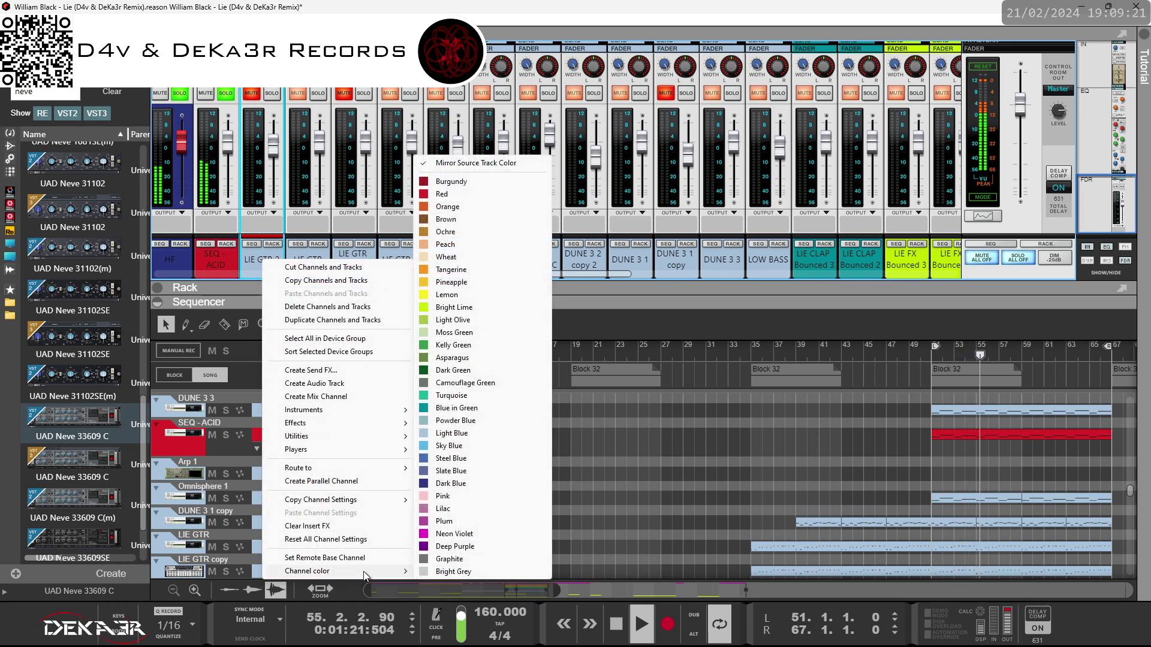
pyautogui.click(455, 194)
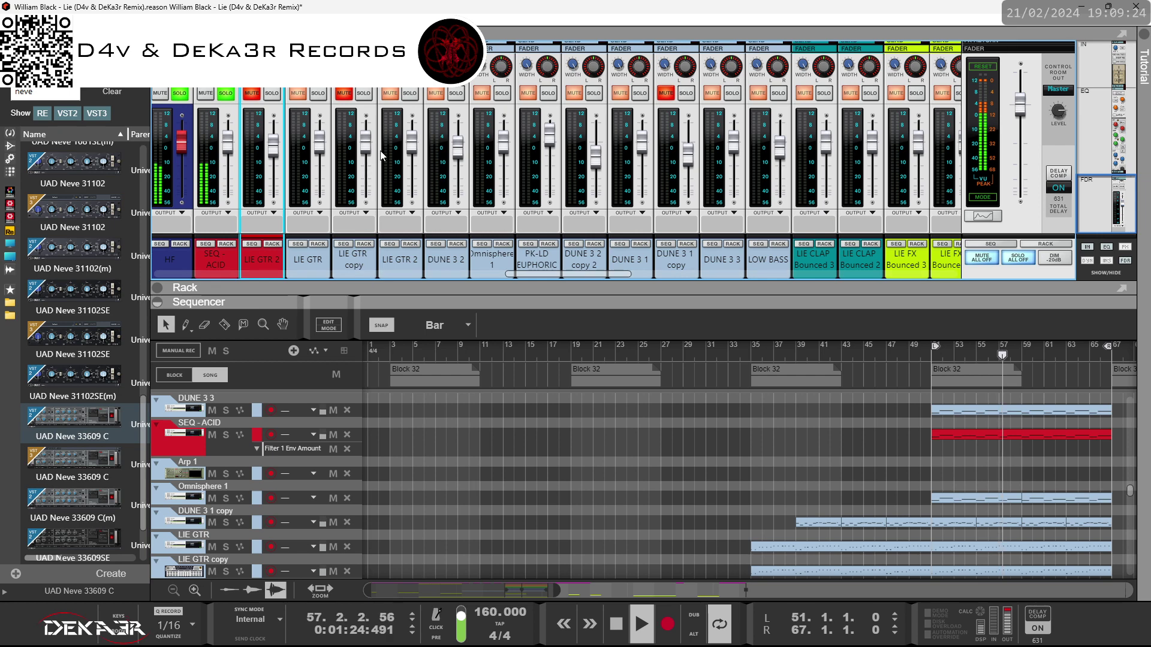
# Step: Audition both LIE GTR 2 channels, DUNE 3 2 and Omnisphere 1 by soloing them against SEQ - ACID
pyautogui.click(271, 94)
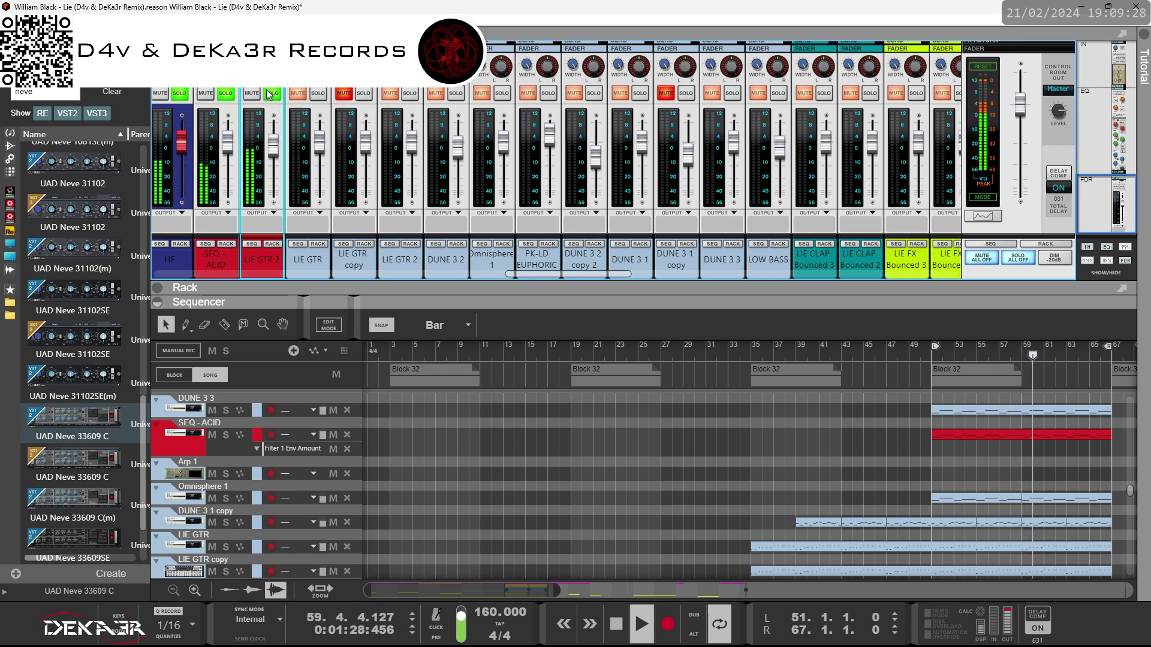
pyautogui.click(270, 94)
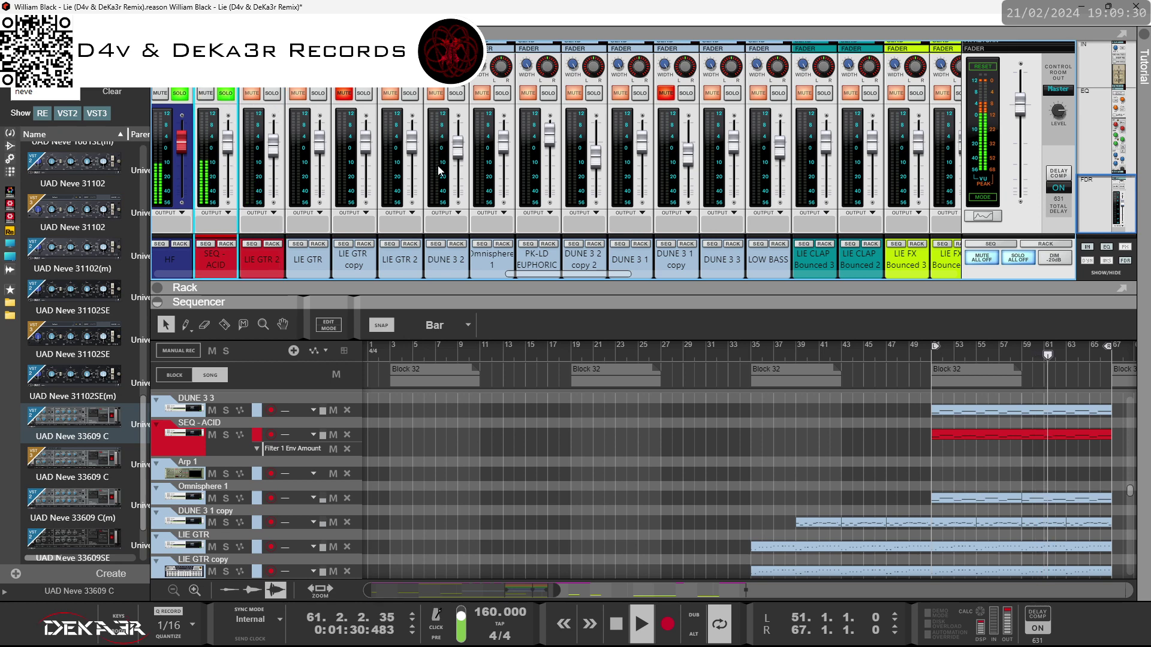
pyautogui.click(411, 94)
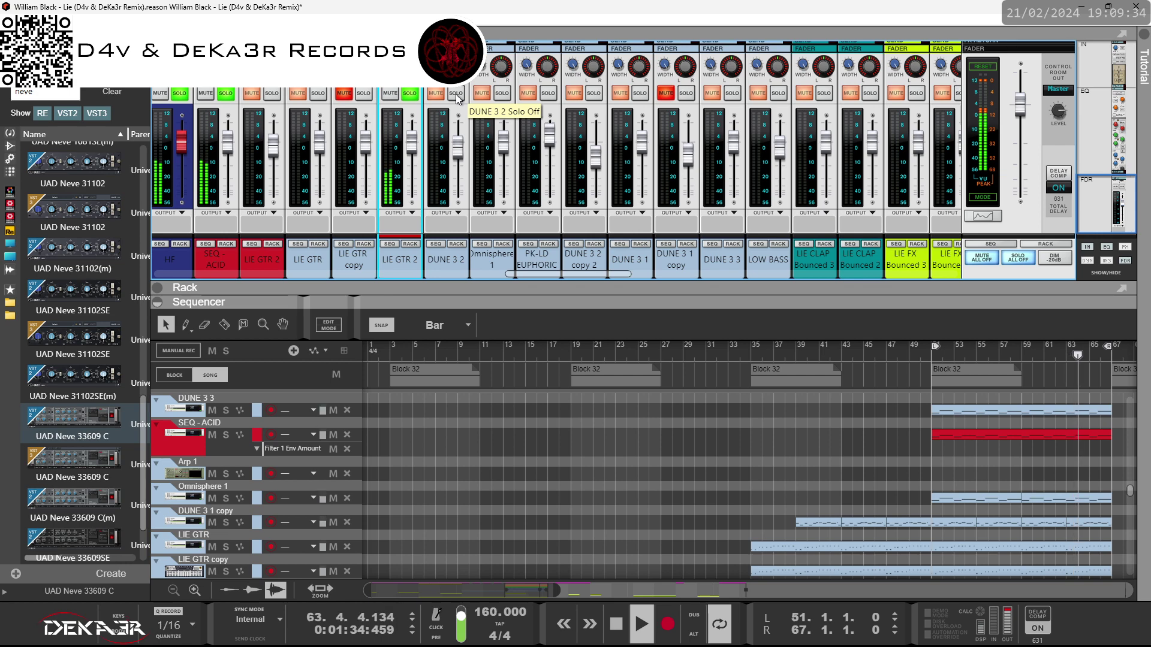
pyautogui.click(456, 94)
pyautogui.click(411, 94)
pyautogui.click(502, 94)
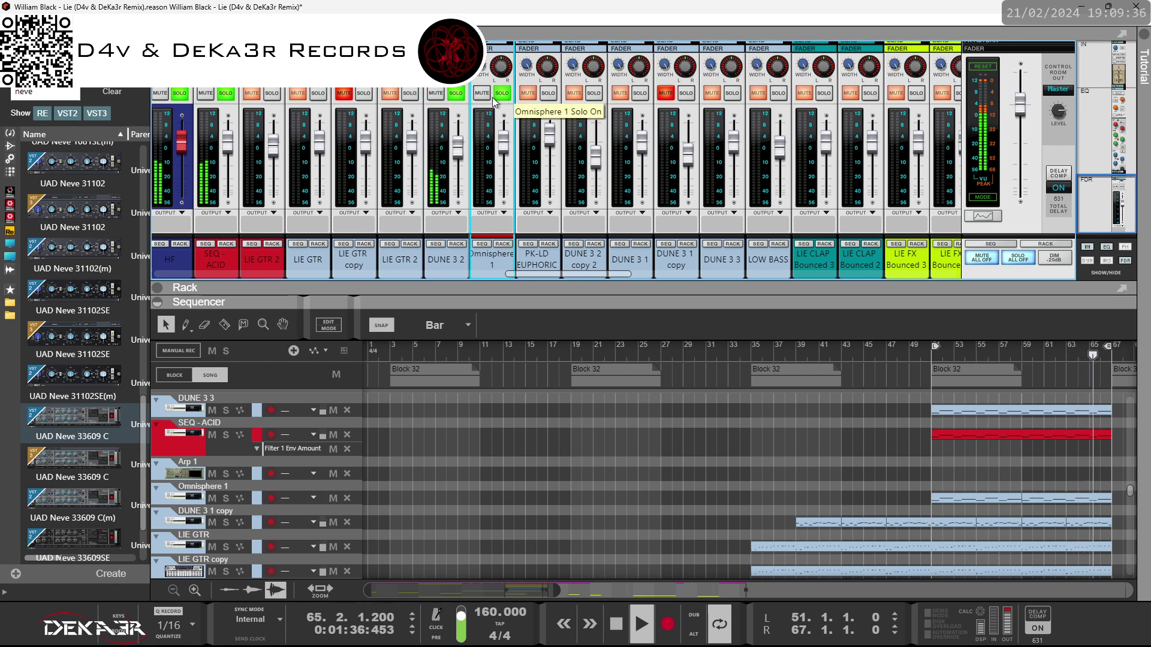
pyautogui.click(456, 94)
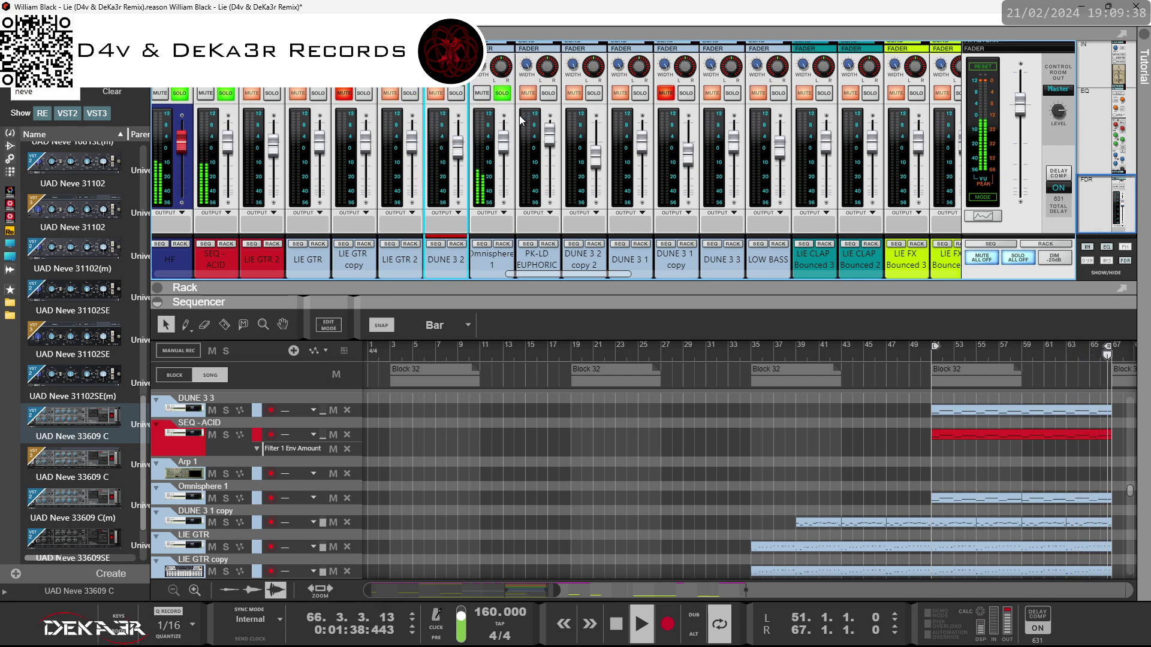
pyautogui.scroll(5, 507, 208)
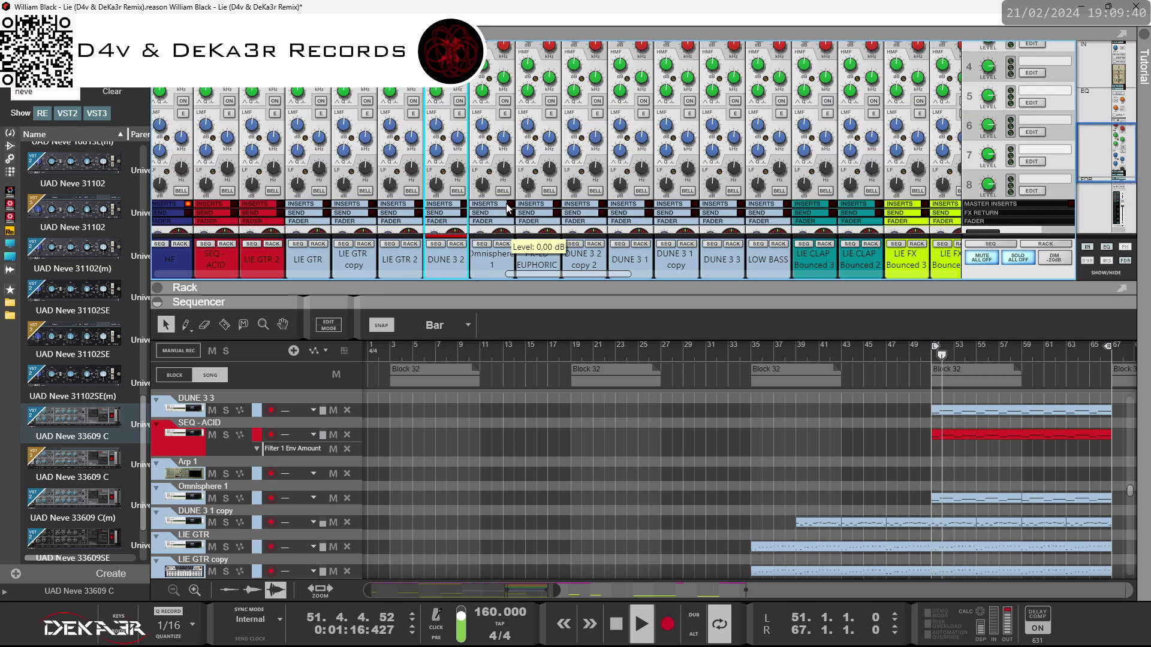
pyautogui.scroll(-5, 512, 234)
# Step: Audition PK-LD EUPHORIC, DUNE 3 2 copy 2, DUNE 3 1, DUNE 3 1 copy and DUNE 3 3, leaving DUNE 3 3 soloed
pyautogui.click(548, 93)
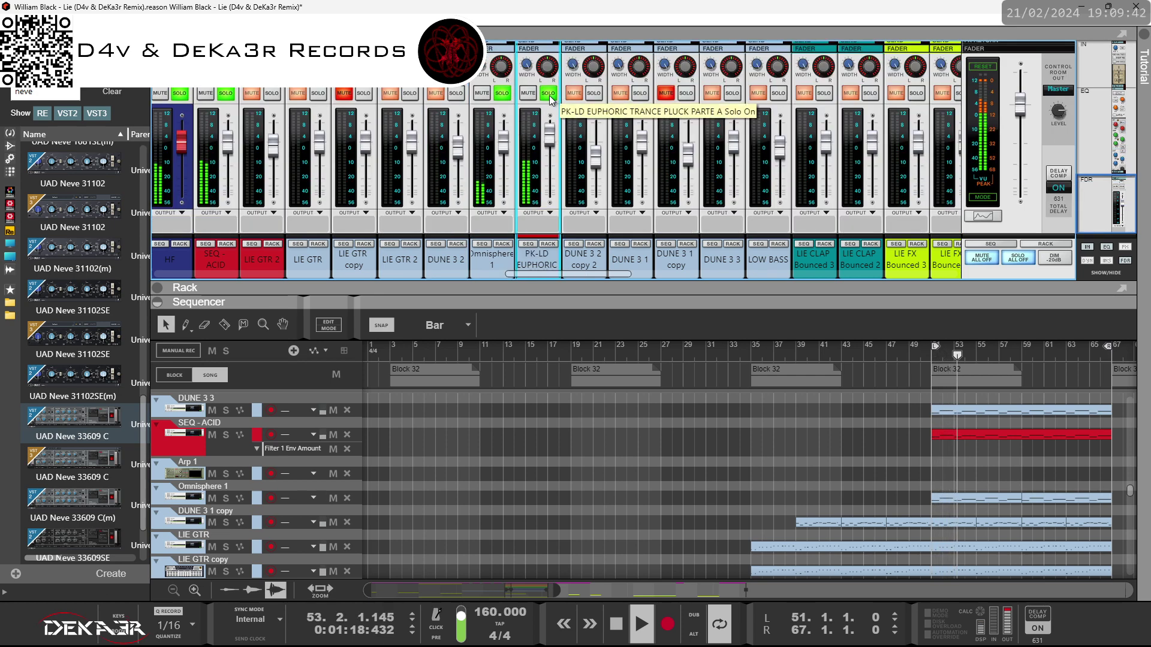
pyautogui.click(502, 93)
pyautogui.click(594, 93)
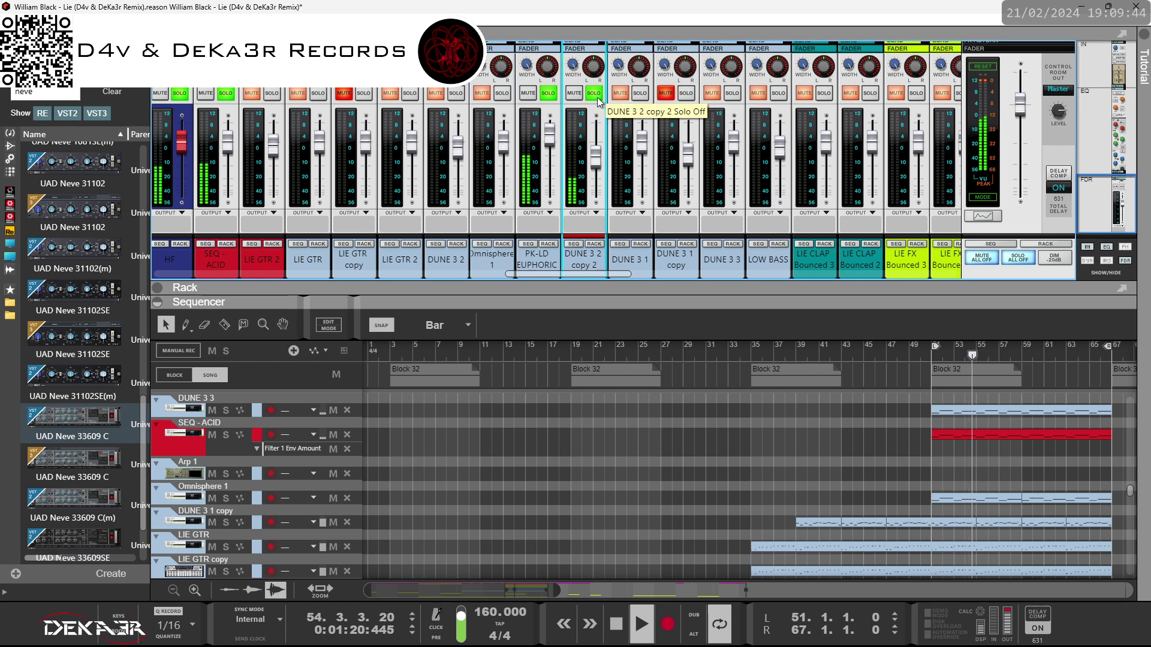
pyautogui.click(547, 93)
pyautogui.click(640, 93)
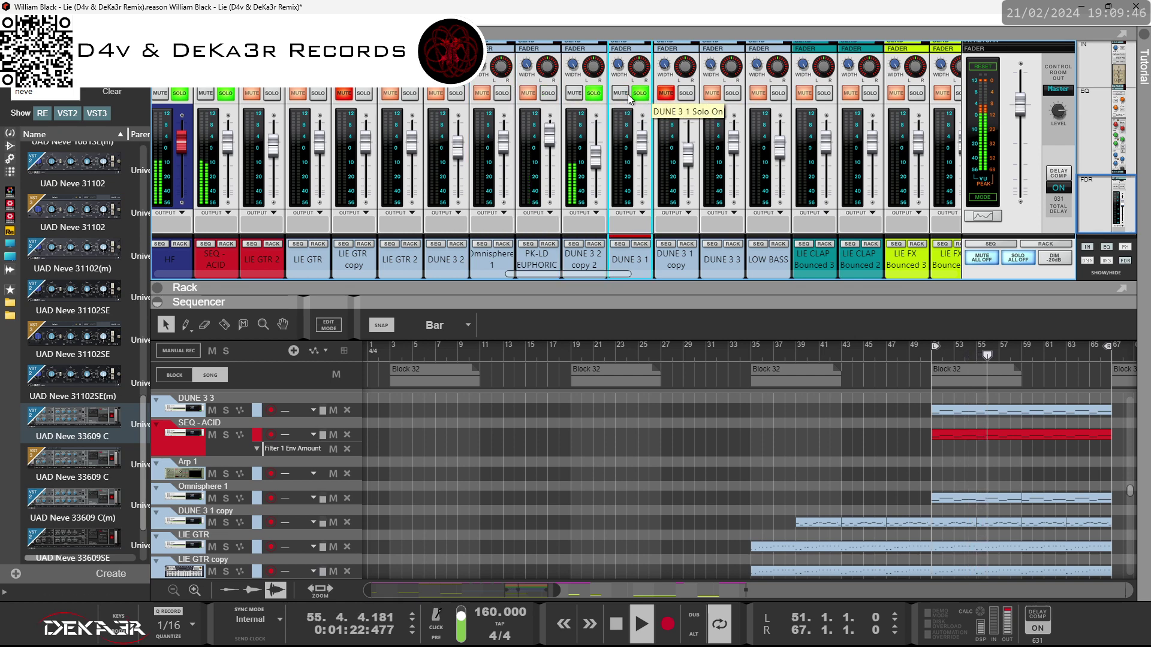
pyautogui.click(686, 93)
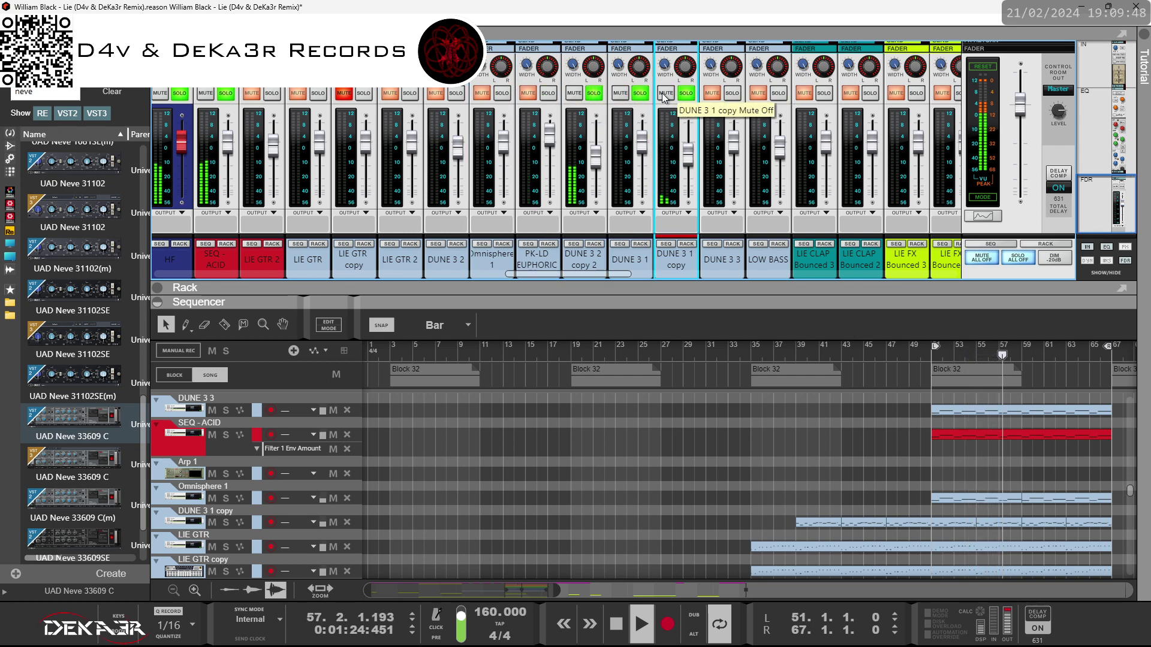
pyautogui.click(594, 93)
pyautogui.click(640, 93)
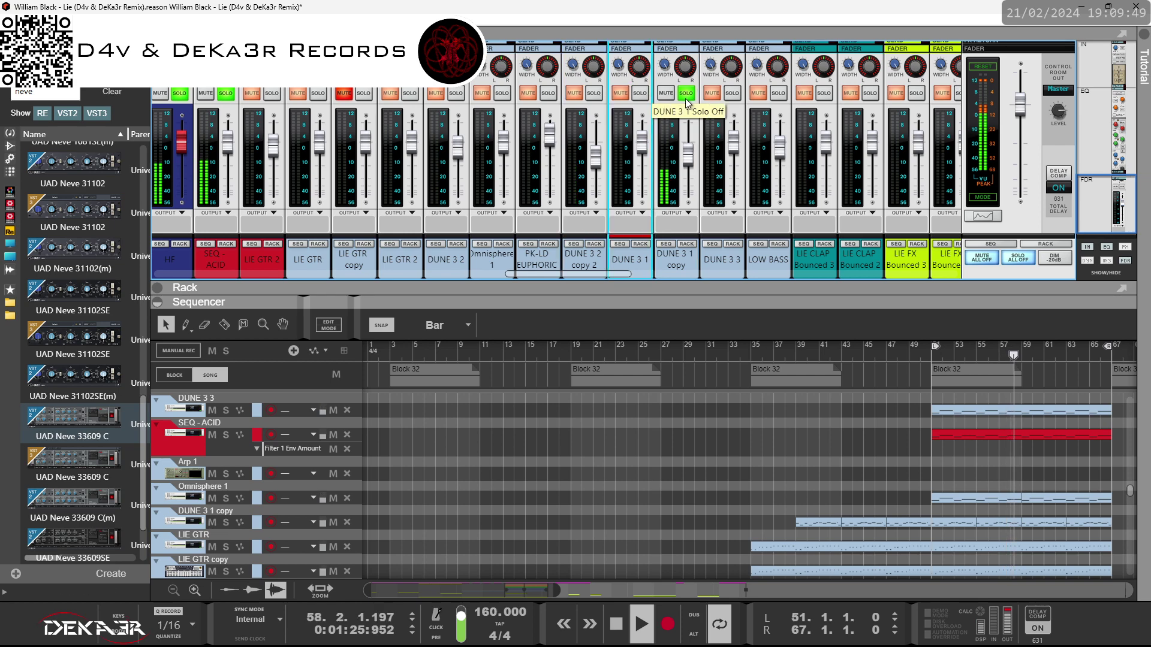
pyautogui.click(732, 93)
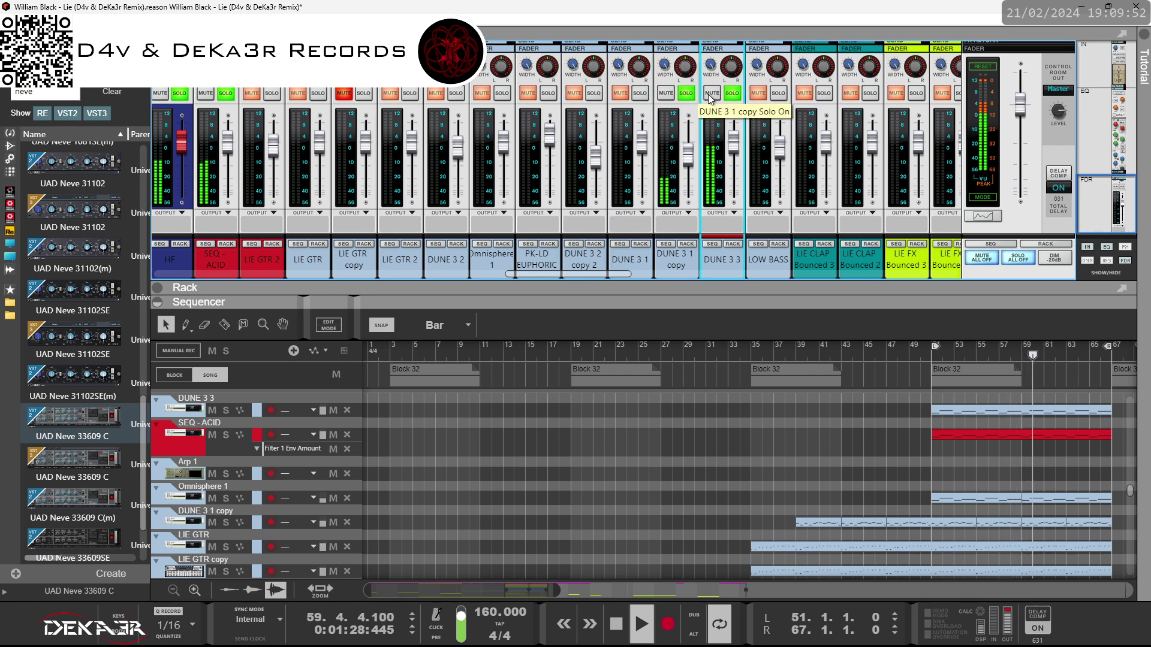
pyautogui.click(687, 93)
# Step: Move the DUNE 3 3 channel directly after HF and set its channel colour to Red
pyautogui.moveTo(720, 260); pyautogui.dragTo(204, 259)
pyautogui.rightClick(230, 264)
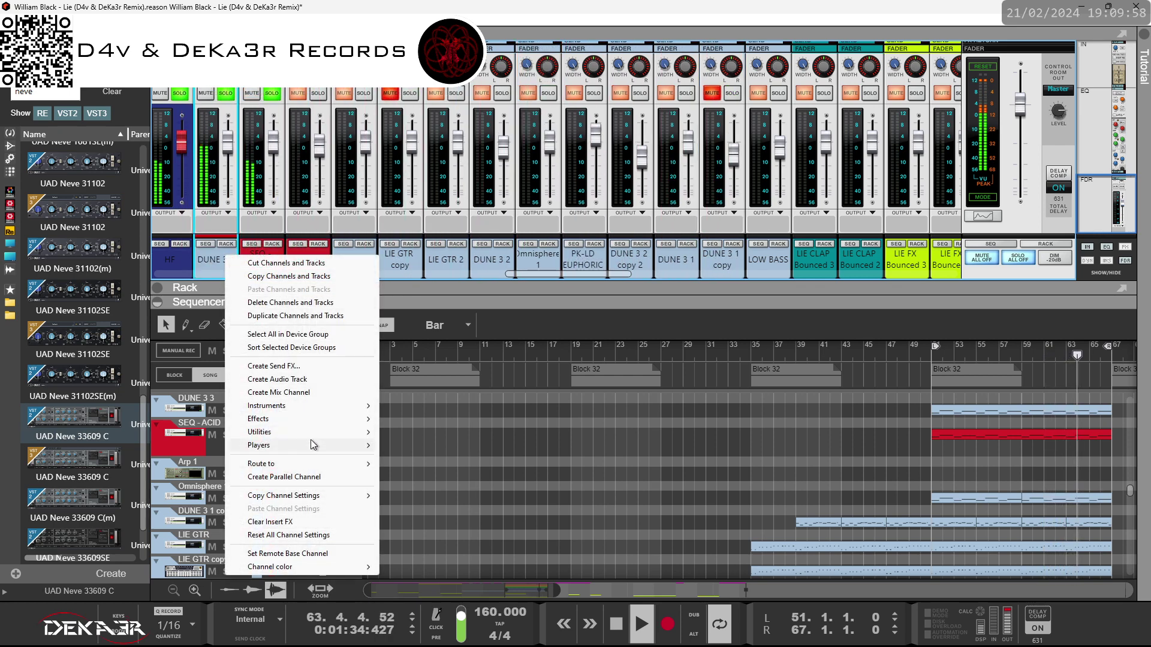
pyautogui.moveTo(306, 567)
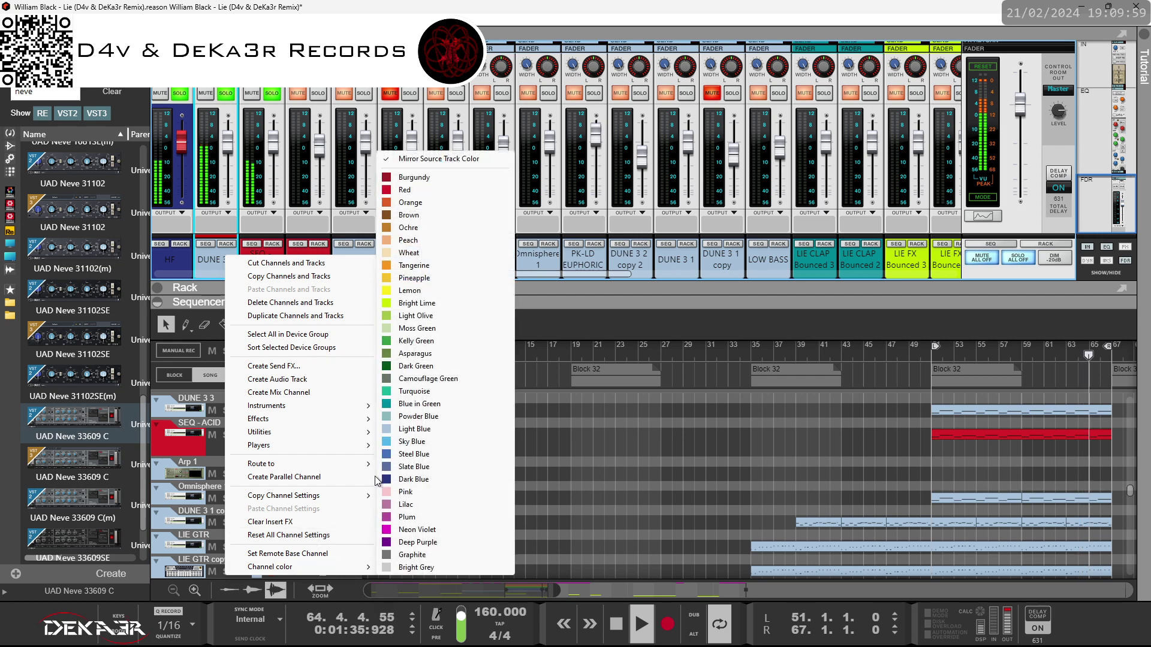
pyautogui.click(421, 190)
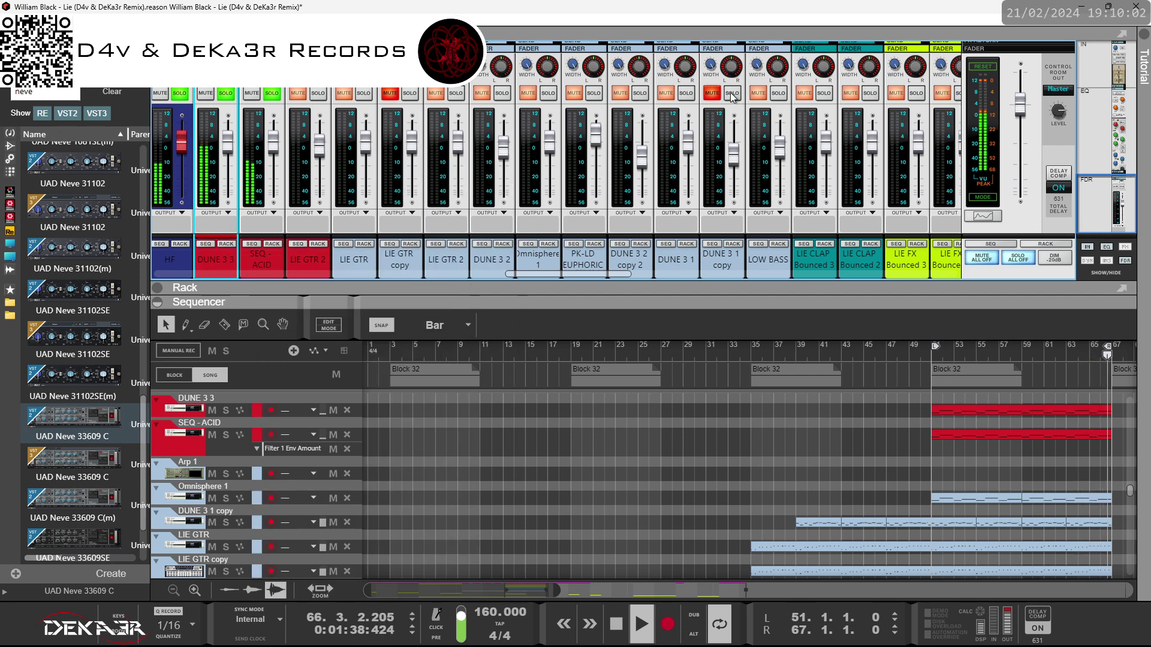
# Step: Audition DUNE 3 1 copy and LOW BASS with DUNE 3 3 silenced, and locate the LOW BASS track in the sequencer
pyautogui.click(732, 94)
pyautogui.click(779, 95)
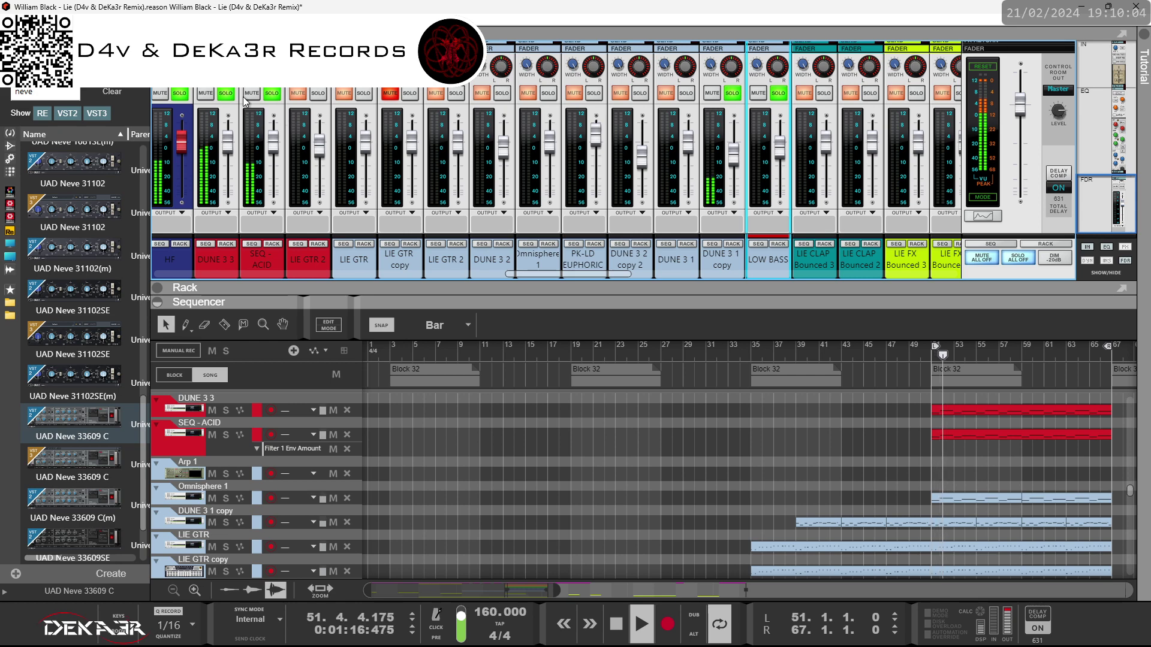
pyautogui.click(227, 94)
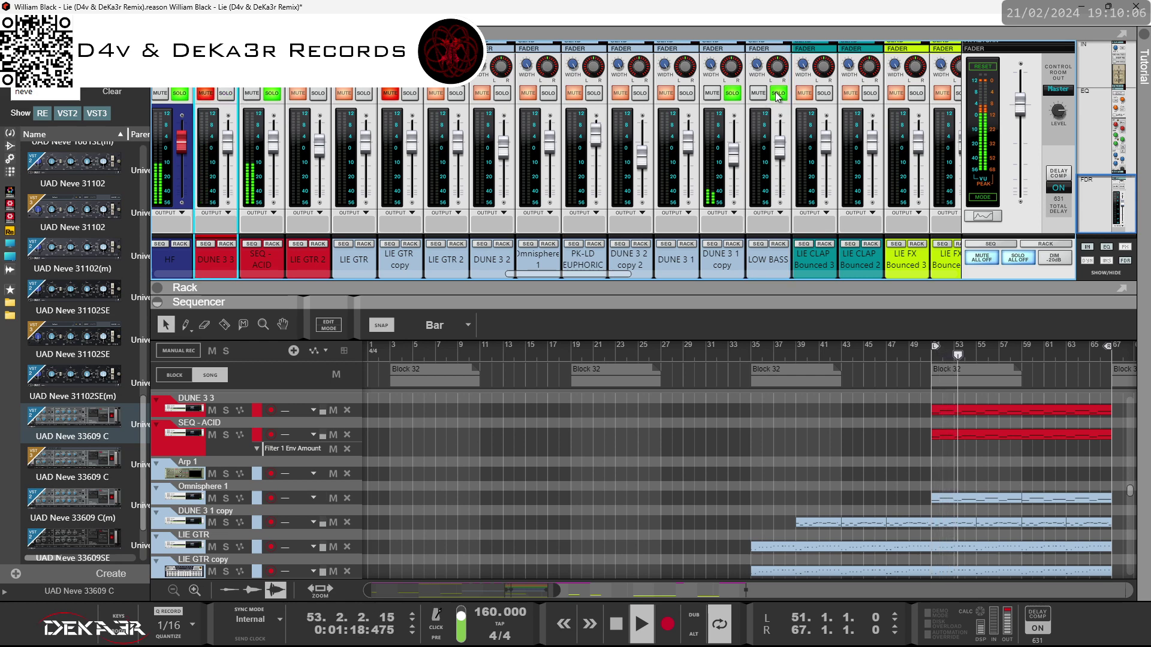
pyautogui.doubleClick(768, 260)
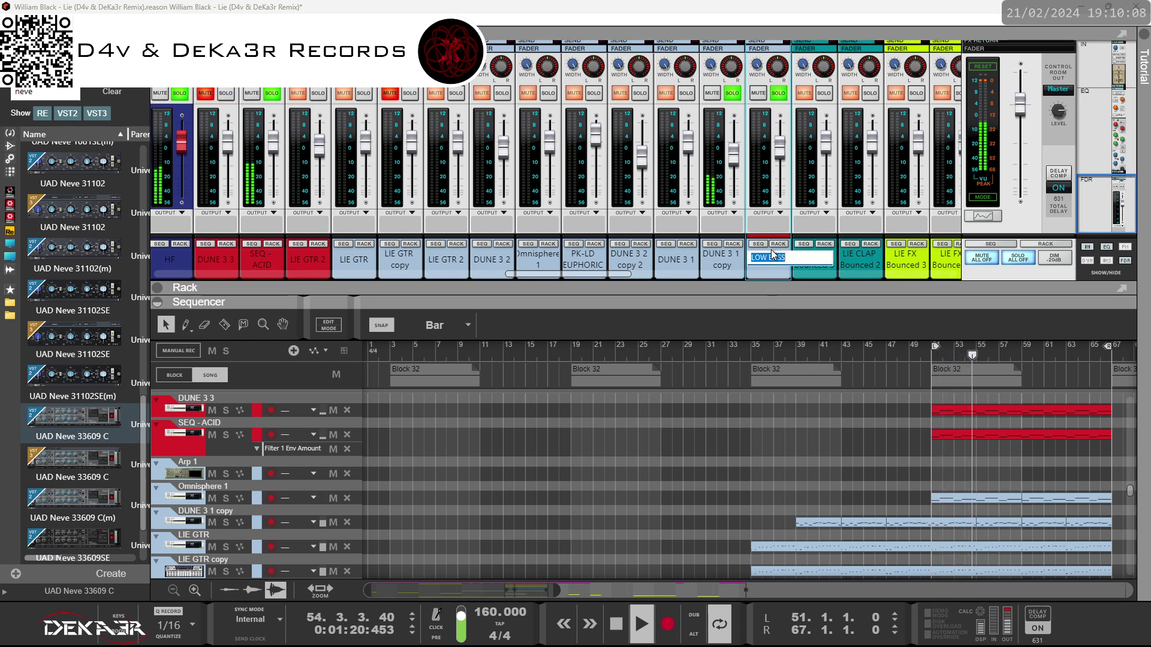
pyautogui.click(760, 244)
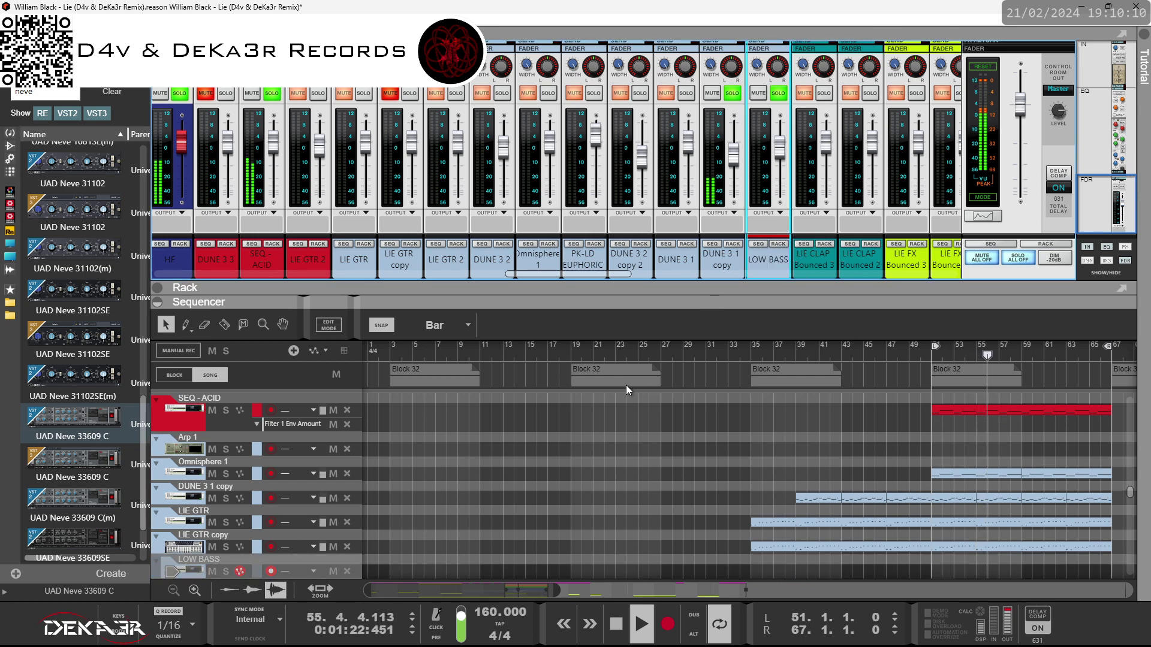
pyautogui.scroll(-3, 625, 390)
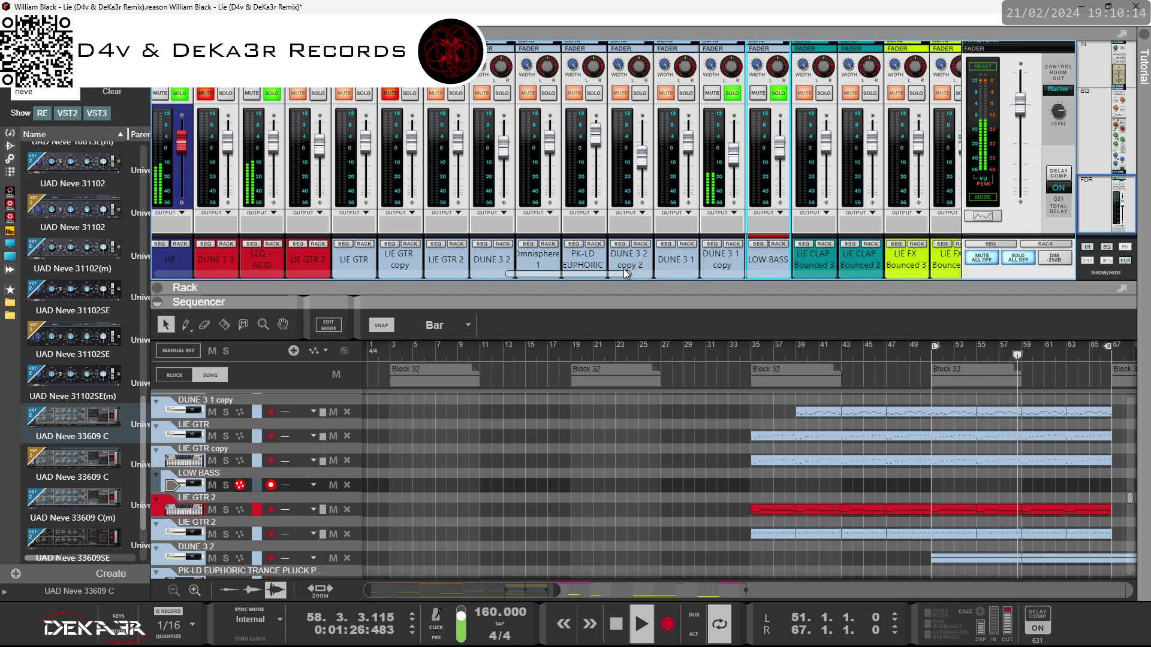
pyautogui.moveTo(613, 276)
pyautogui.mouseDown()
pyautogui.moveTo(642, 275)
pyautogui.moveTo(607, 279)
pyautogui.mouseUp()
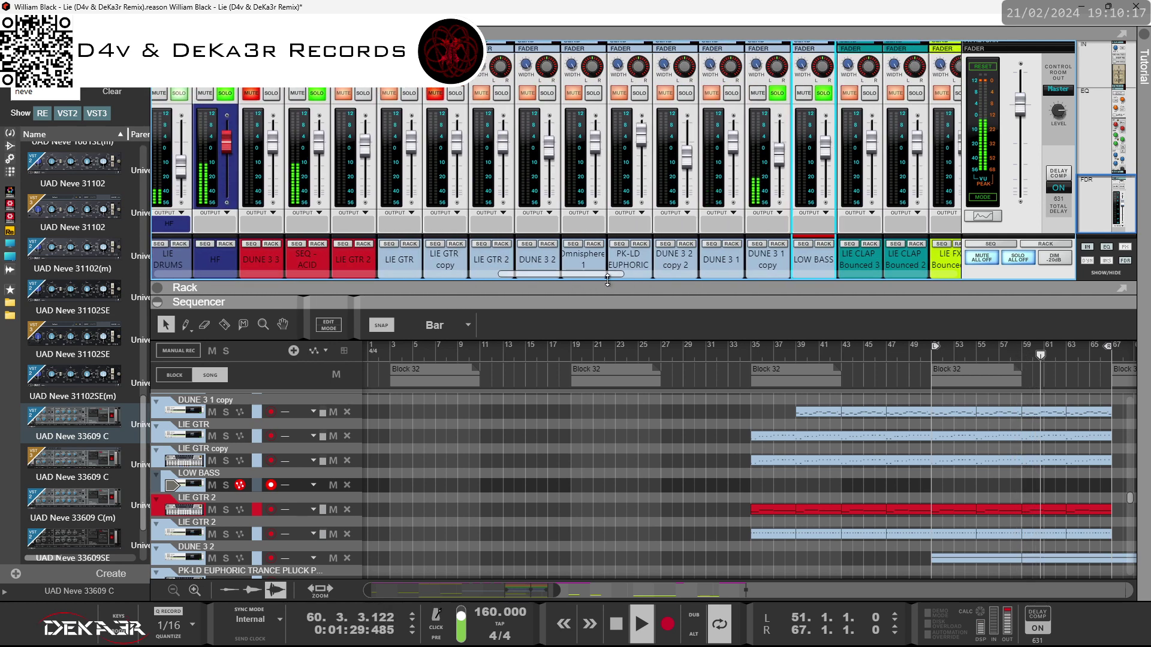
# Step: Audition DUNE 3 1 and DUNE 3 2 copy 2, and mute DUNE 3 1 copy
pyautogui.click(732, 94)
pyautogui.click(685, 94)
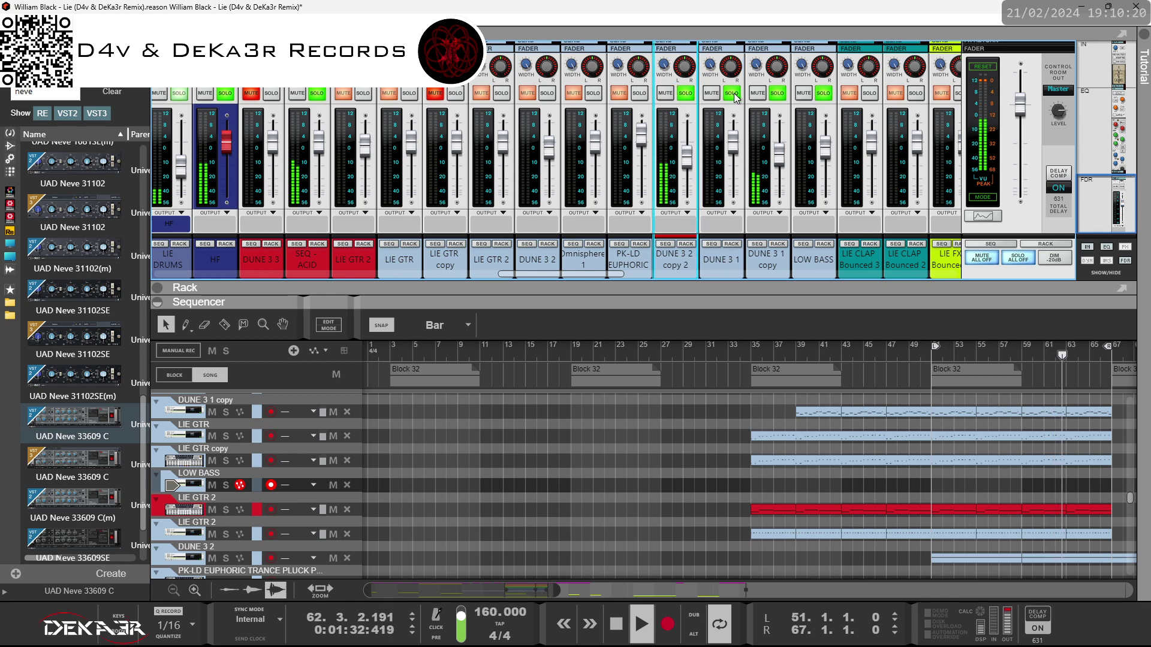
pyautogui.click(777, 94)
pyautogui.click(758, 94)
pyautogui.click(685, 93)
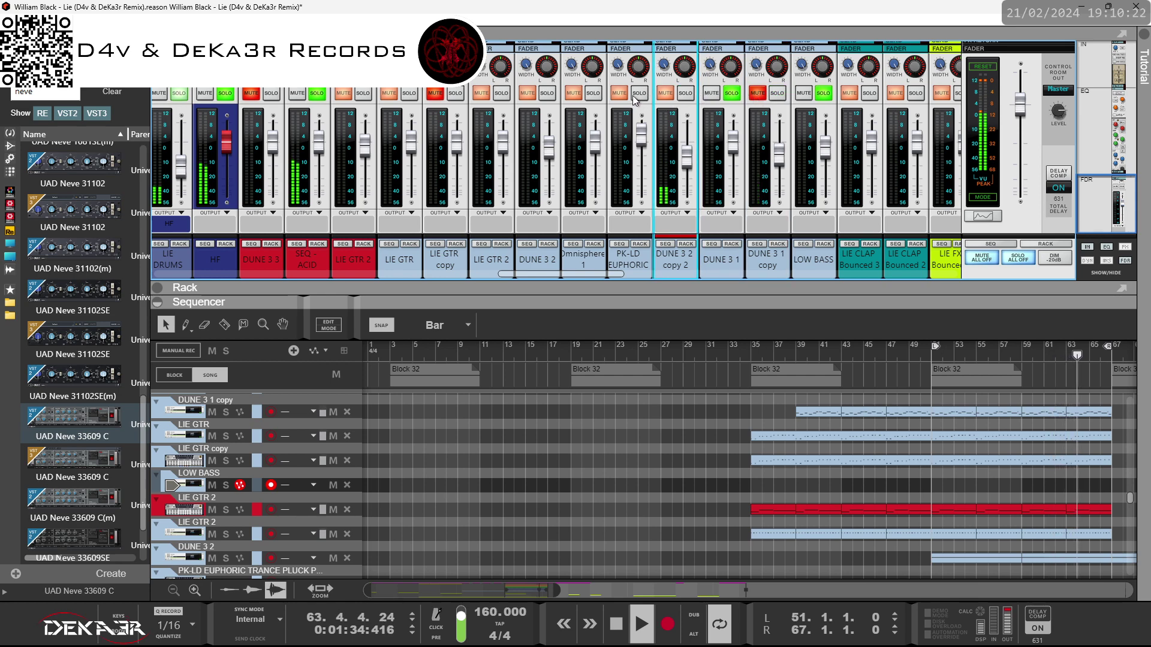
# Step: Audition PK-LD EUPHORIC, Omnisphere 1, DUNE 3 2 and the light blue LIE GTR 2 by briefly soloing each channel
pyautogui.click(639, 93)
pyautogui.click(639, 93)
pyautogui.click(594, 93)
pyautogui.click(593, 93)
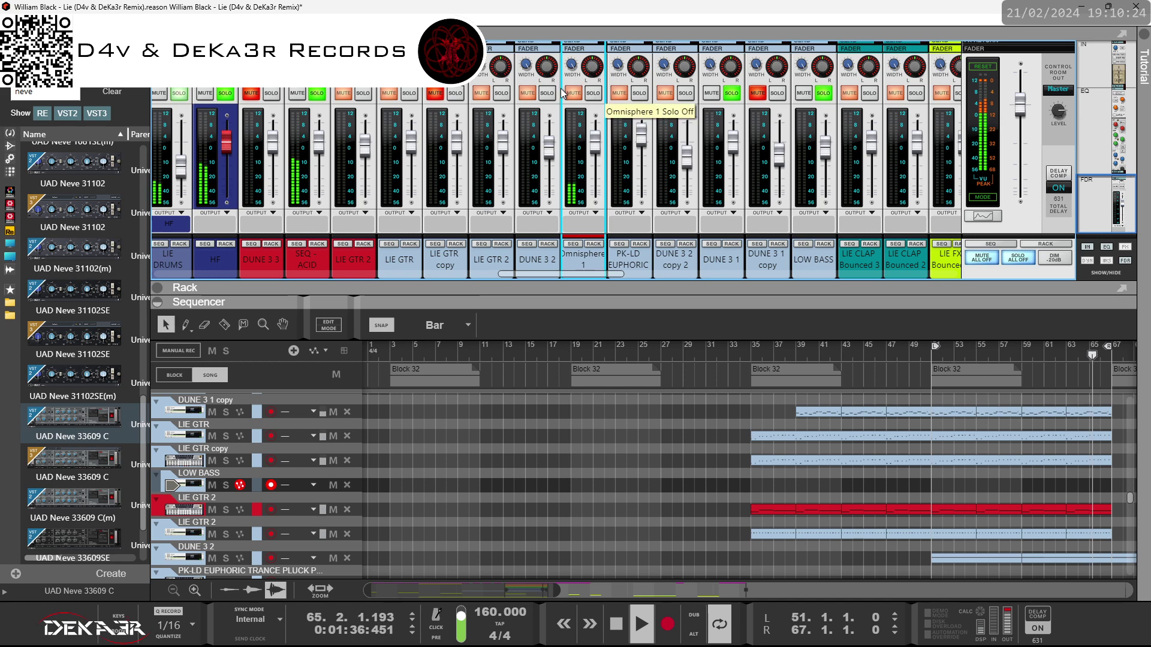
pyautogui.click(547, 93)
pyautogui.click(547, 94)
pyautogui.click(501, 94)
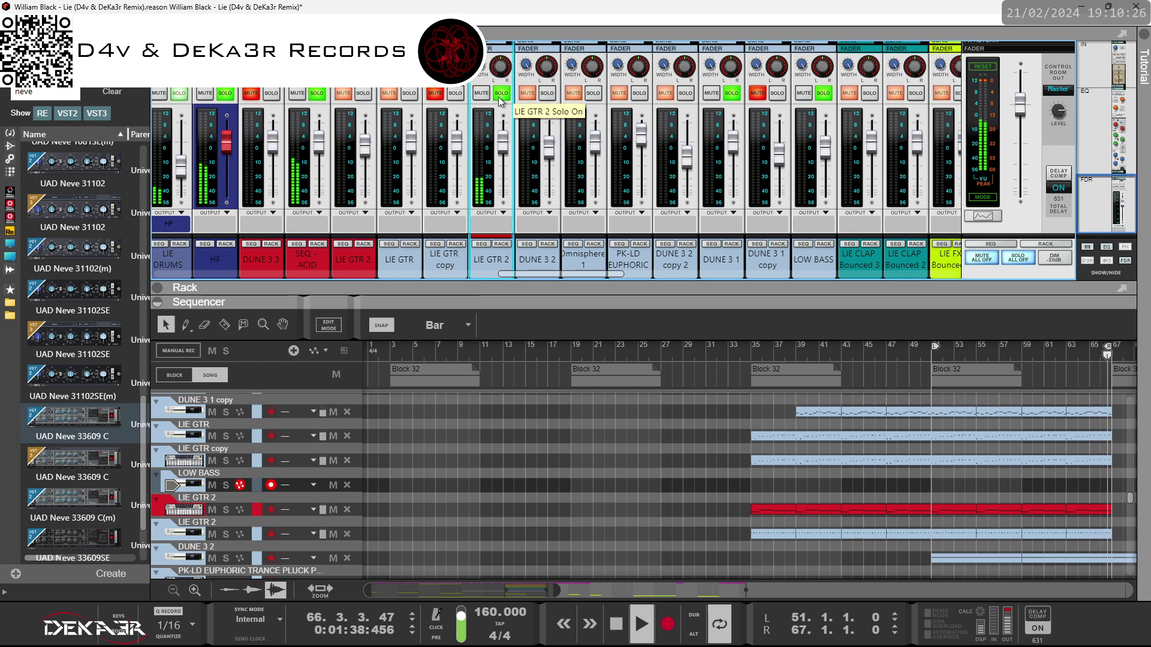
pyautogui.click(501, 93)
# Step: Audition LIE GTR copy, LIE GTR, the red LIE GTR 2 and DUNE 3 3 against SEQ - ACID
pyautogui.click(455, 94)
pyautogui.click(456, 94)
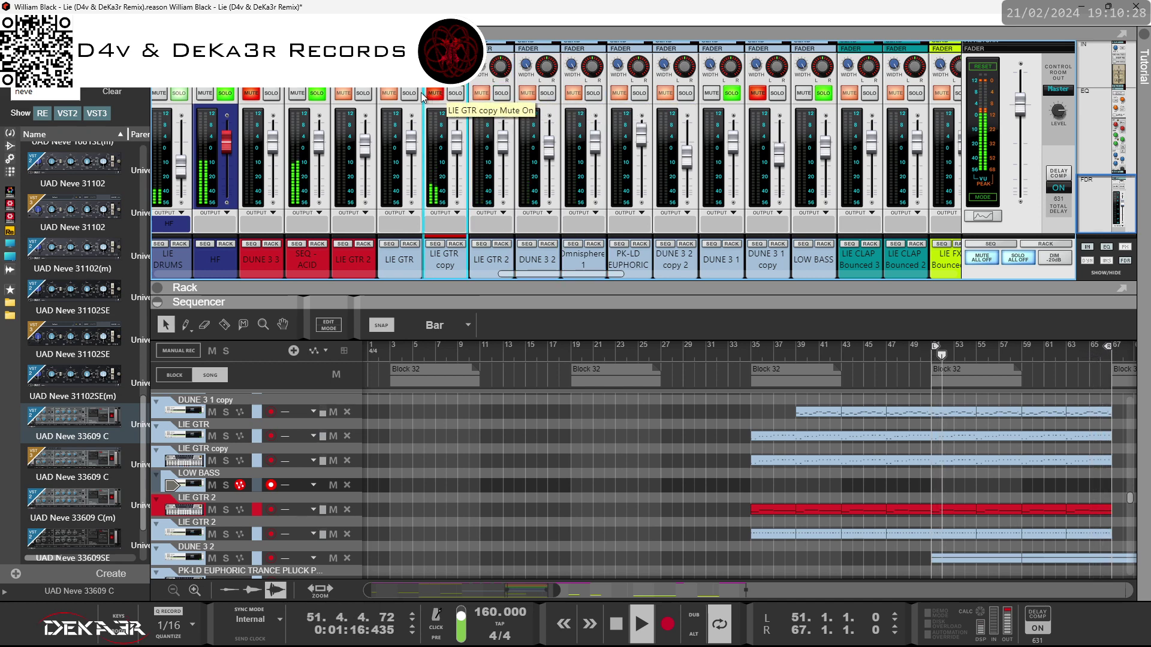
pyautogui.click(409, 94)
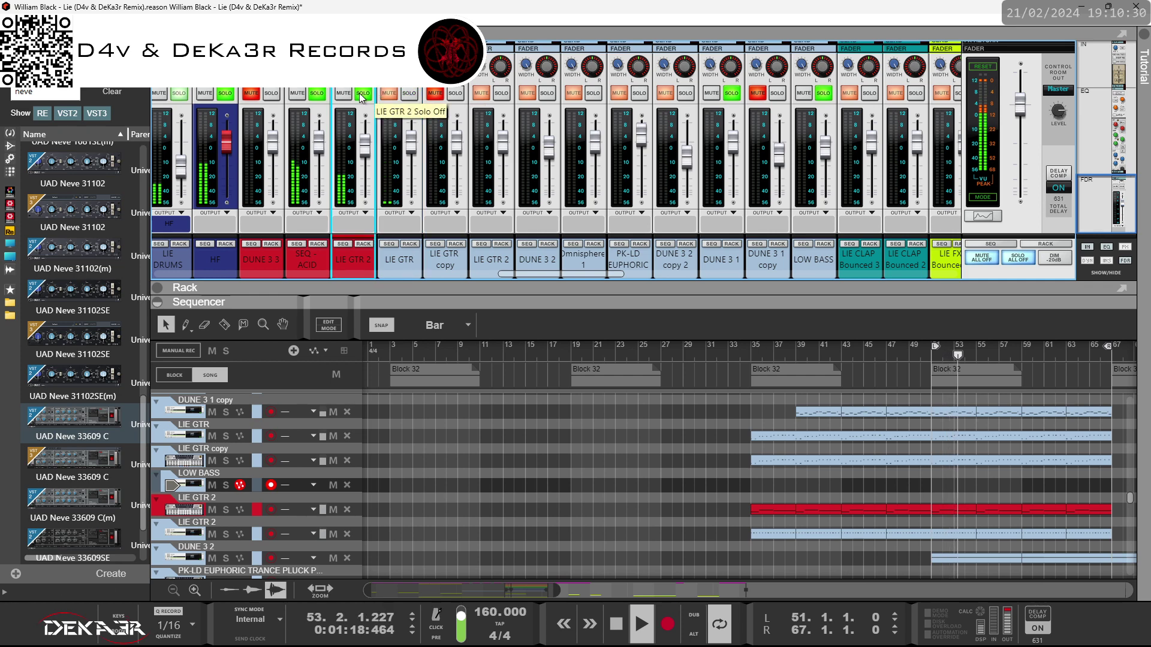
pyautogui.click(300, 100)
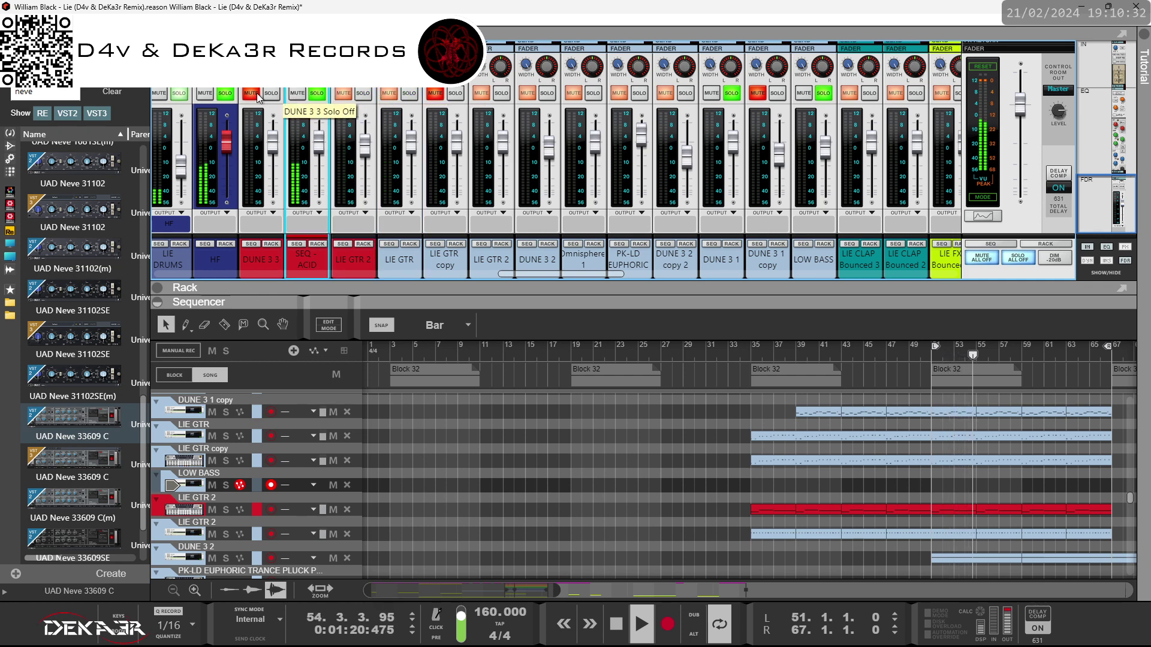
pyautogui.click(271, 94)
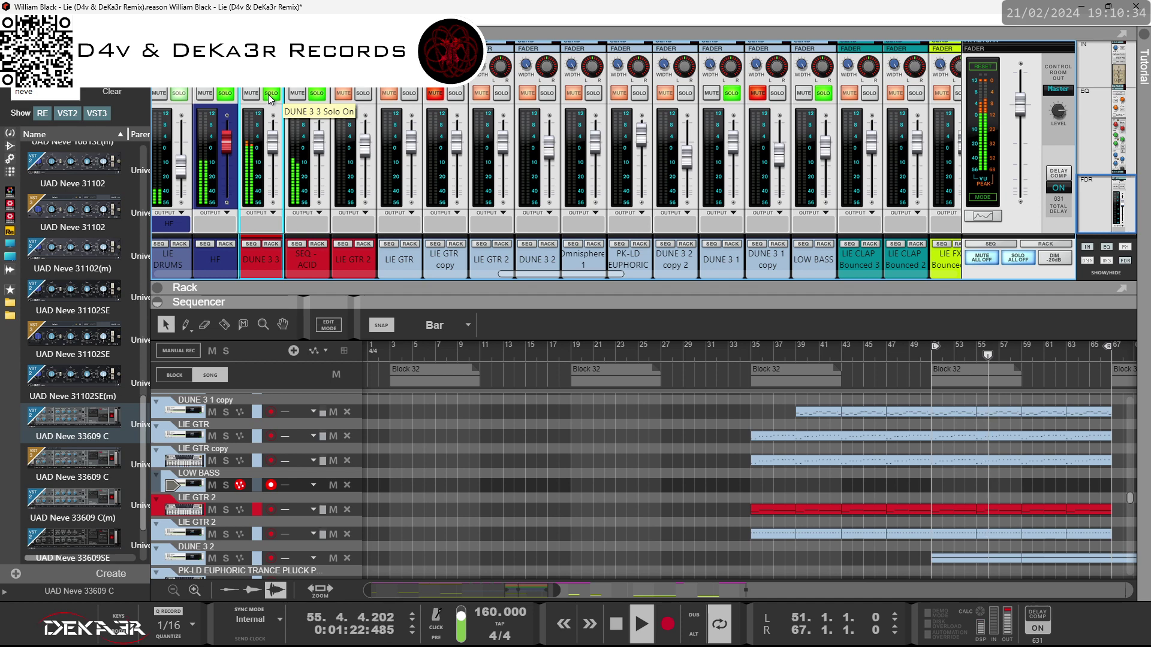
pyautogui.click(363, 94)
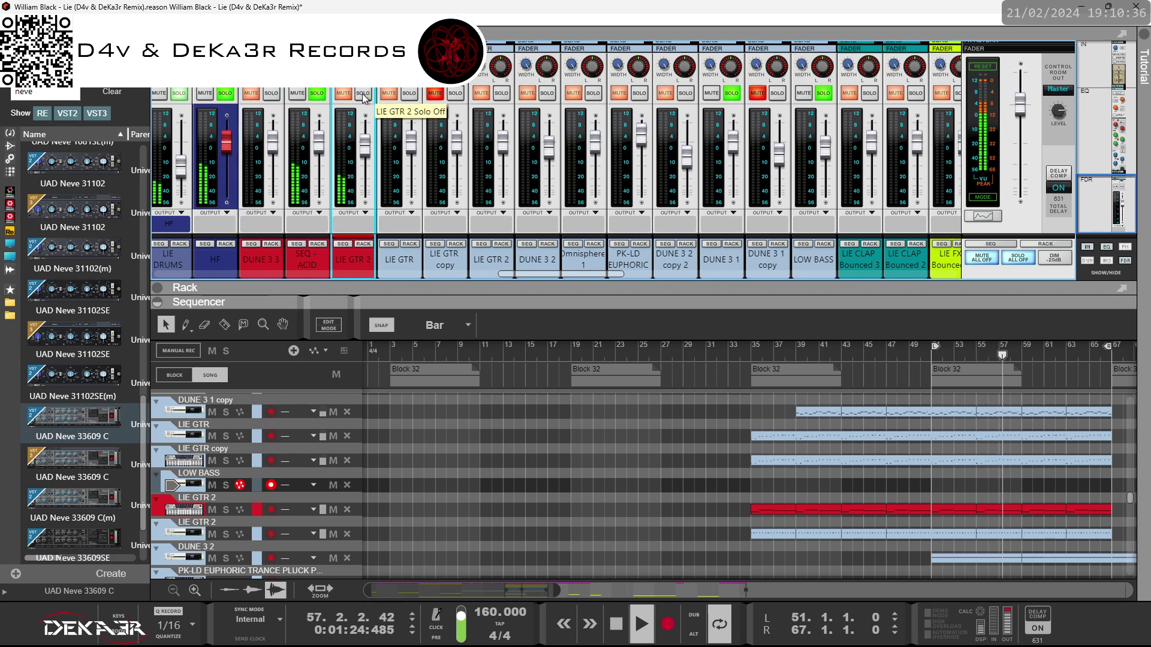
# Step: Play the DUNE 3 1 clip from bar 31 and locate the LOW BASS clips in the sequencer
pyautogui.click(713, 244)
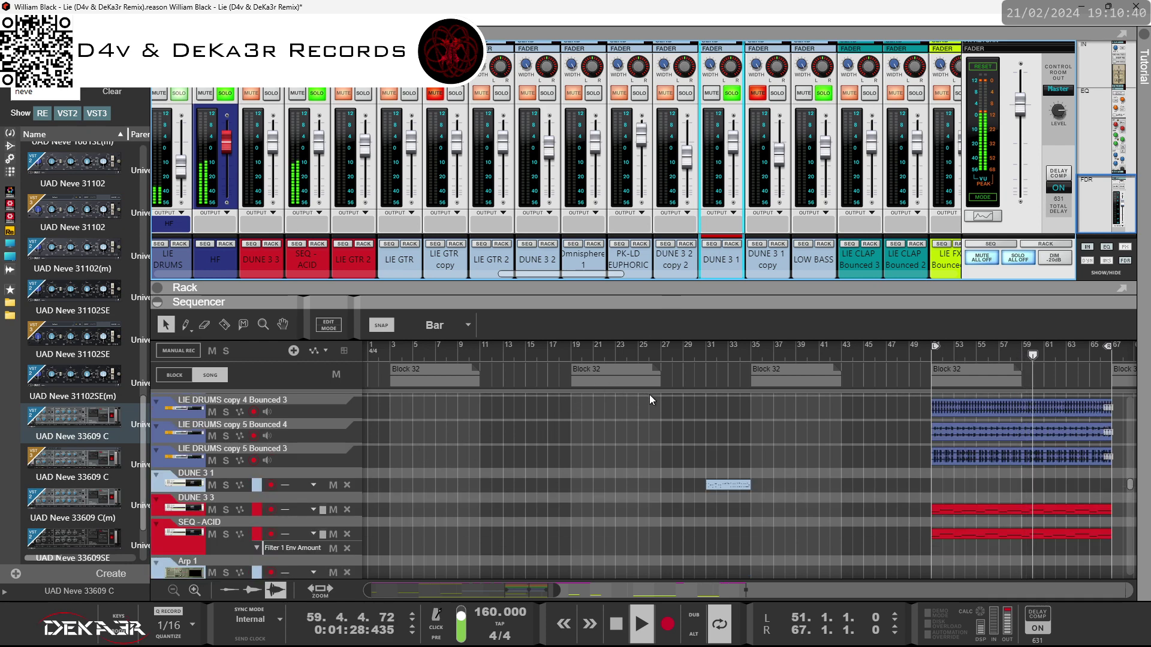
pyautogui.click(705, 348)
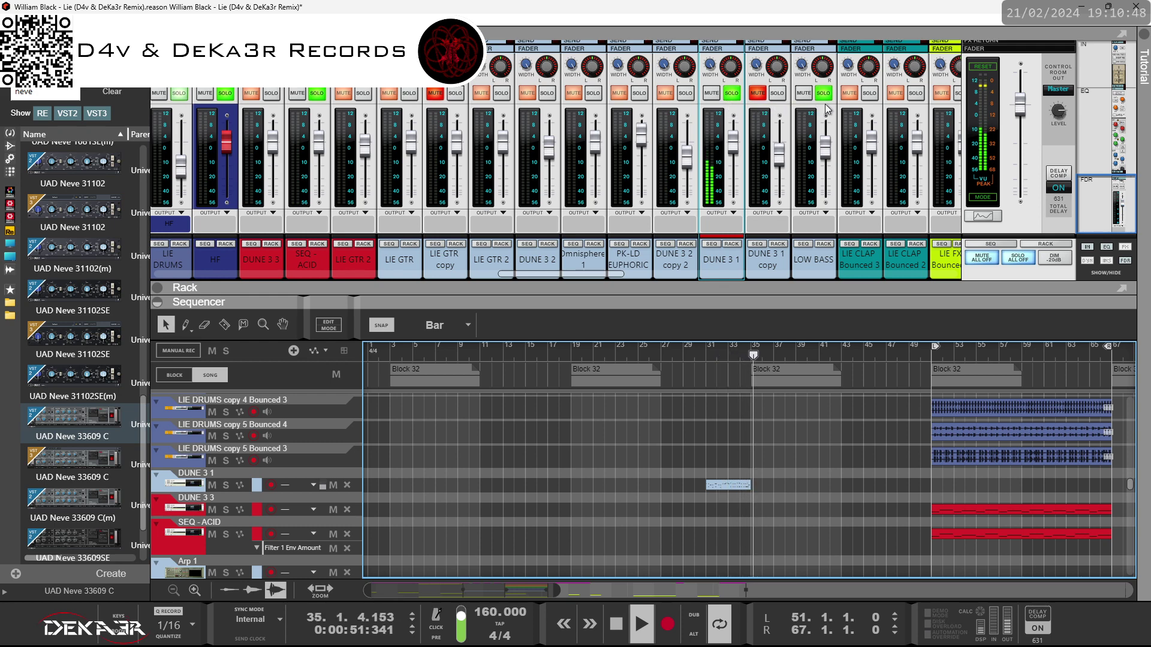
pyautogui.click(802, 231)
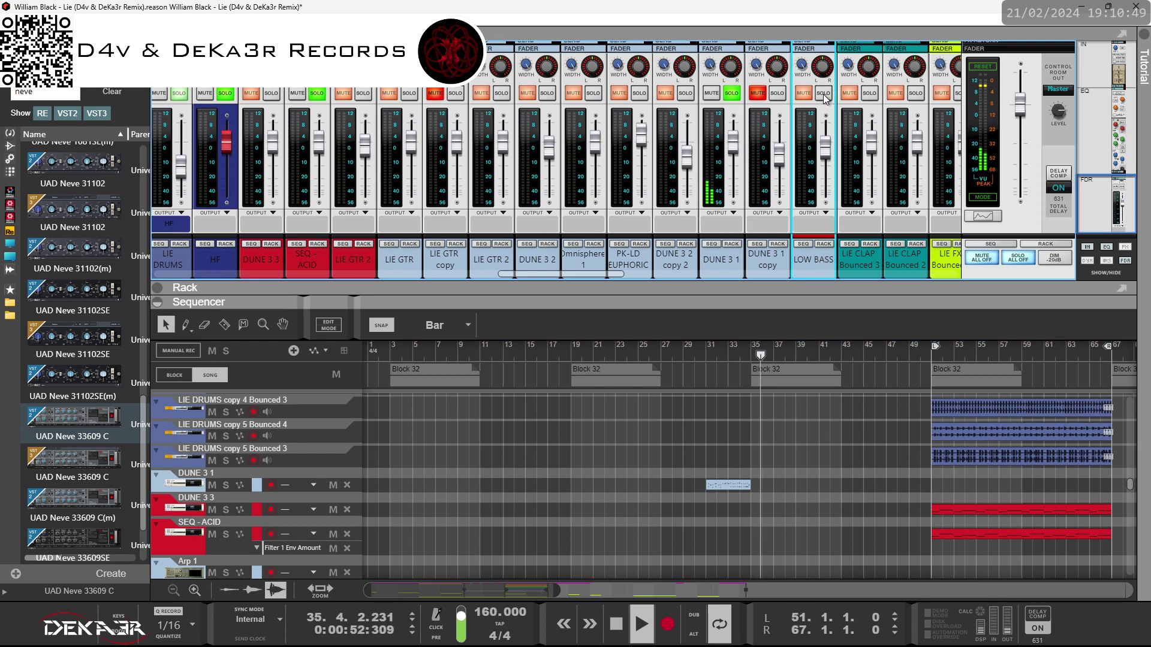
pyautogui.click(804, 243)
pyautogui.scroll(3, 798, 414)
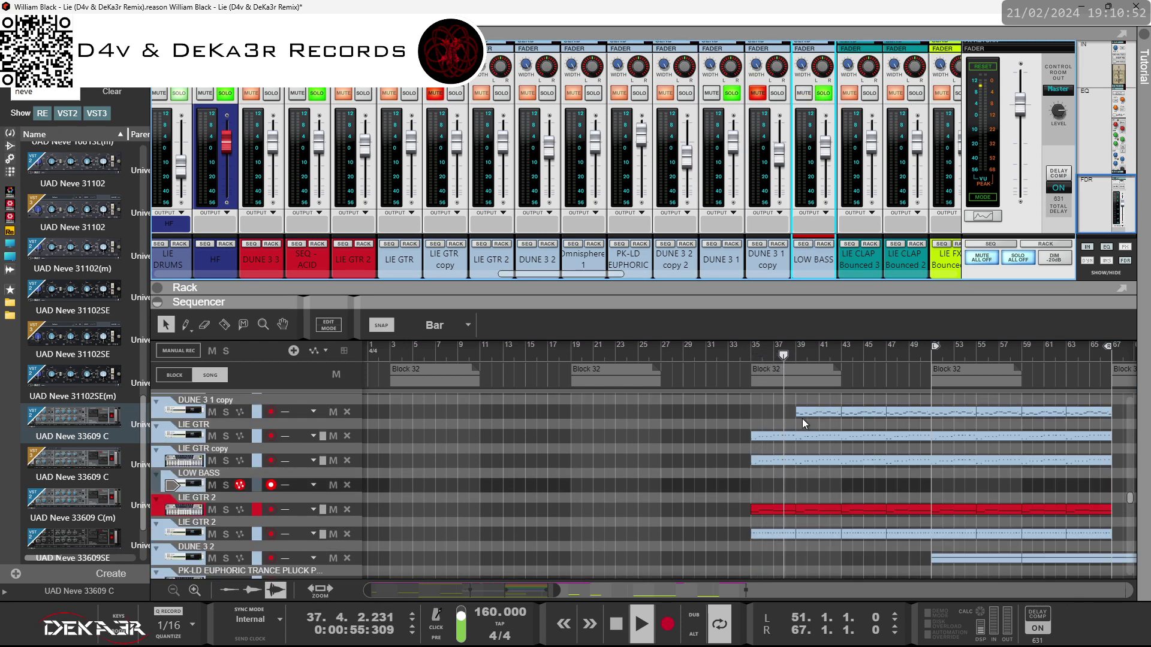
pyautogui.moveTo(541, 591); pyautogui.dragTo(633, 593)
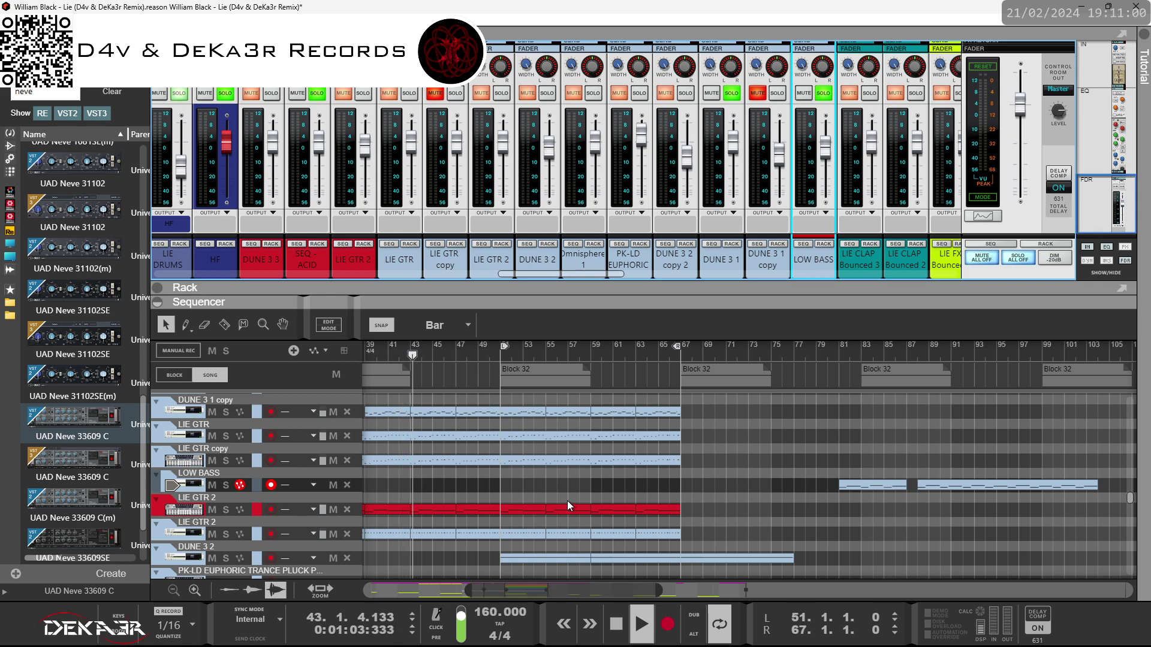
# Step: Clear the solos on DUNE 3 1, LOW BASS and SEQ - ACID, and resume playback from bar 51
pyautogui.click(736, 97)
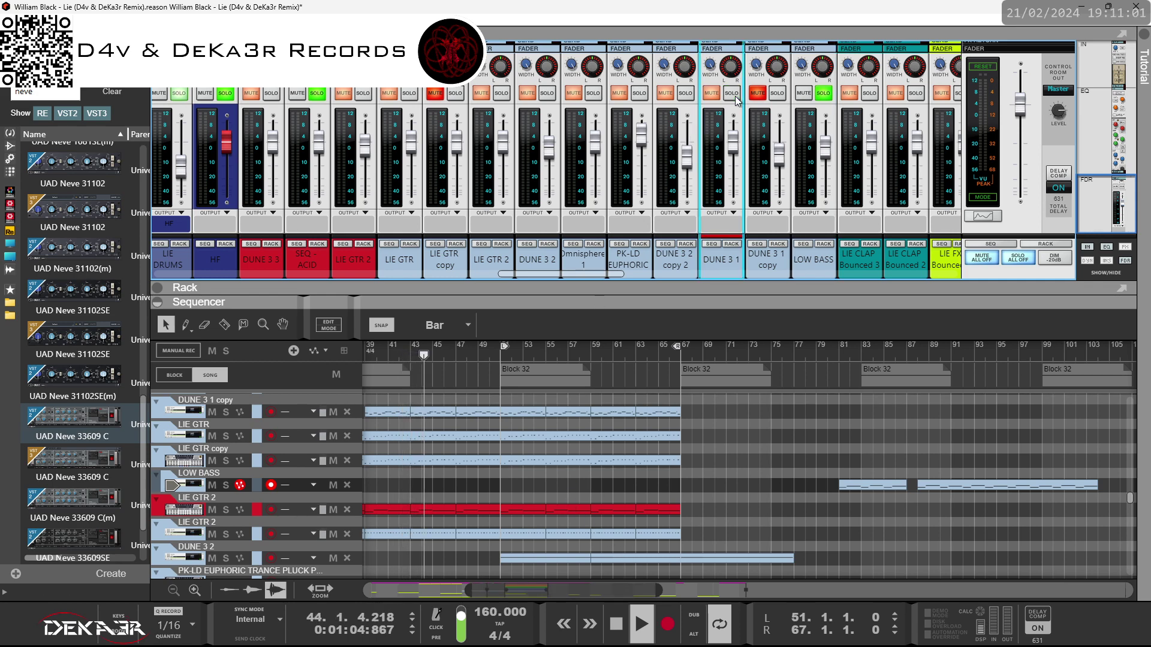
pyautogui.click(815, 94)
pyautogui.click(506, 348)
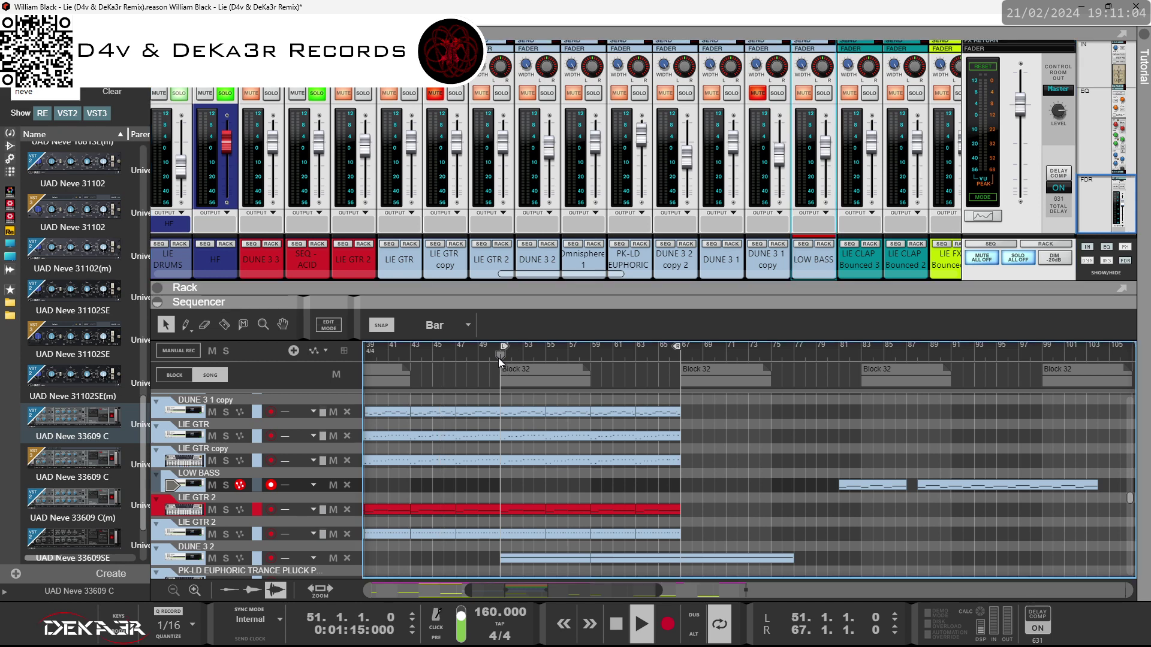
pyautogui.click(317, 94)
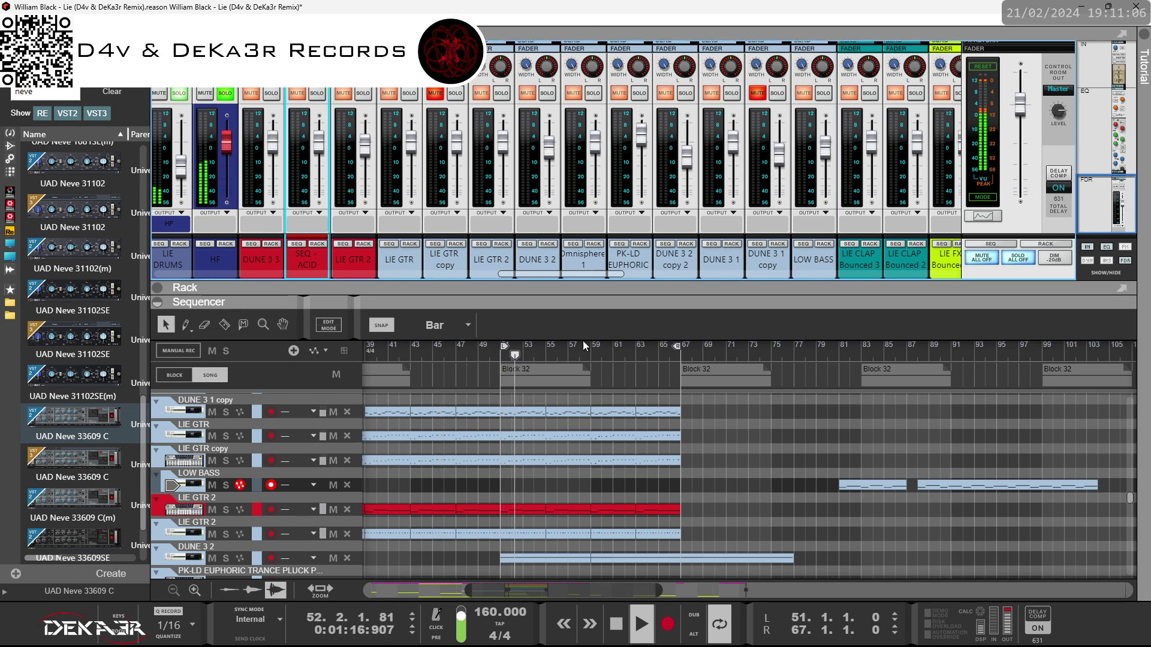
# Step: Enlarge the sequencer and move the 16-bar LOW BASS clip to bar 51 and the 6-bar clip to bar 67
pyautogui.moveTo(628, 303); pyautogui.dragTo(634, 30)
pyautogui.scroll(3, 688, 319)
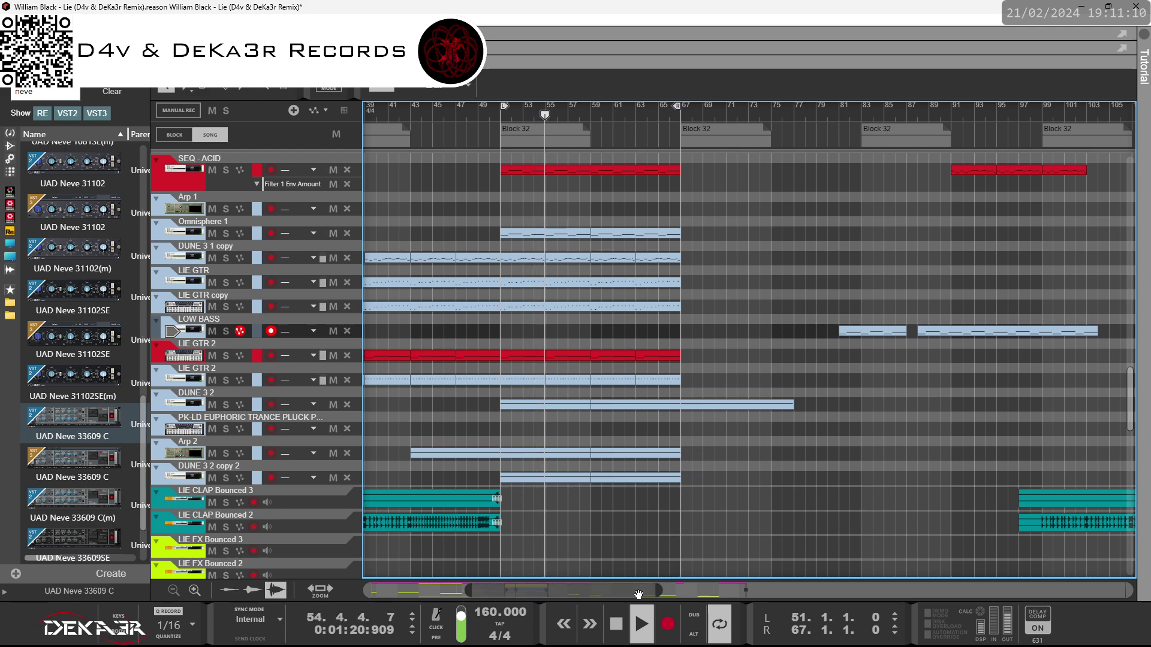
pyautogui.moveTo(632, 590)
pyautogui.mouseDown()
pyautogui.moveTo(587, 589)
pyautogui.moveTo(611, 589)
pyautogui.mouseUp()
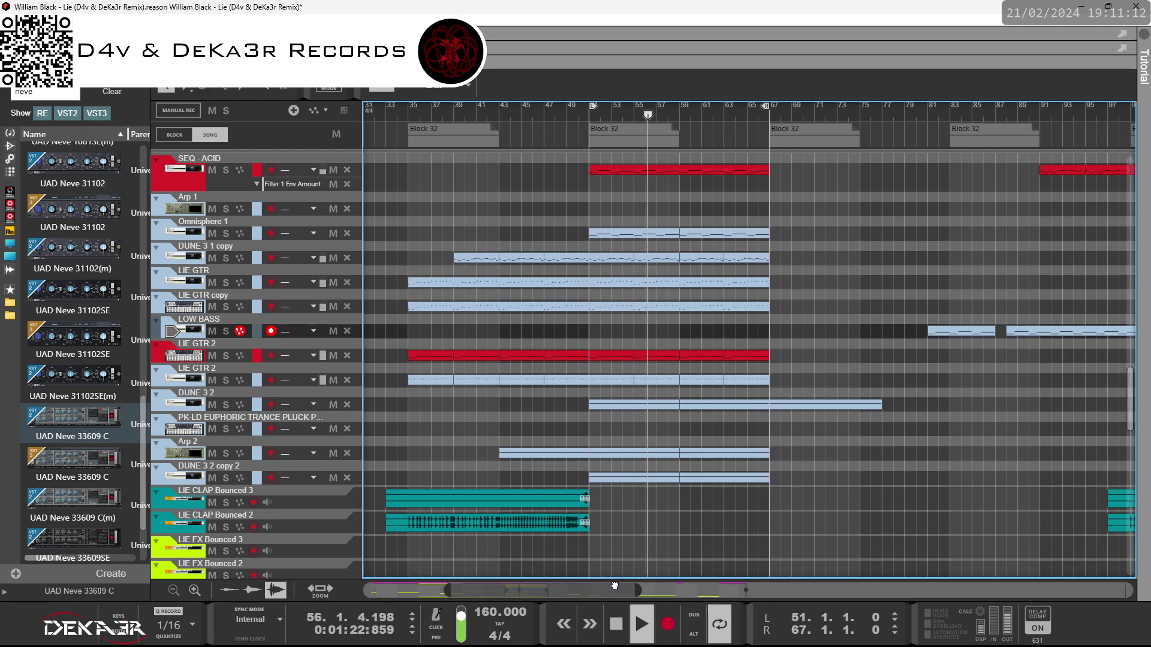
pyautogui.scroll(3, 717, 520)
pyautogui.moveTo(1030, 423); pyautogui.dragTo(613, 417)
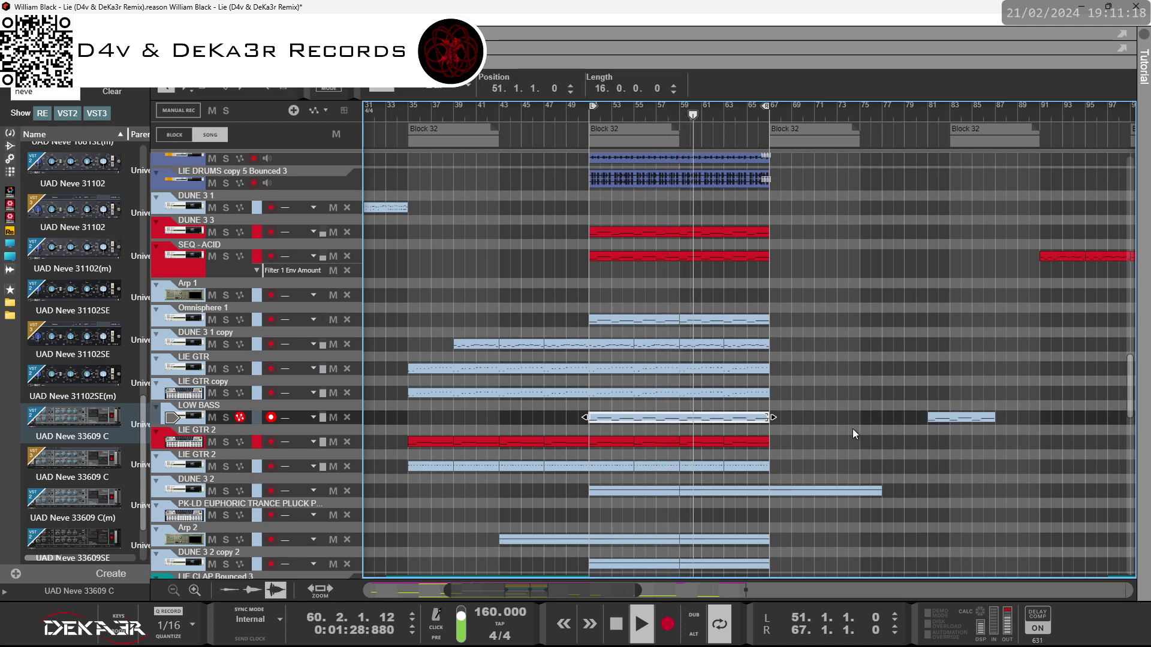
pyautogui.moveTo(944, 419); pyautogui.dragTo(783, 423)
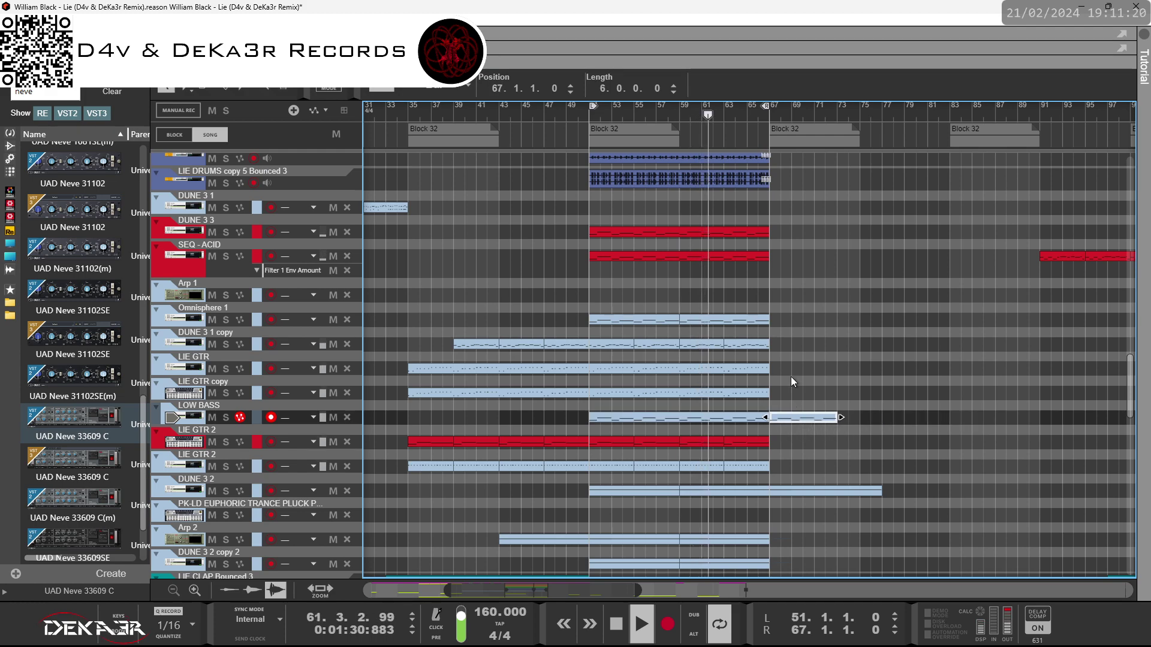
# Step: Copy the four-bar DUNE 3 1 clip along its track to fill bars 51 to 67
pyautogui.scroll(3, 578, 397)
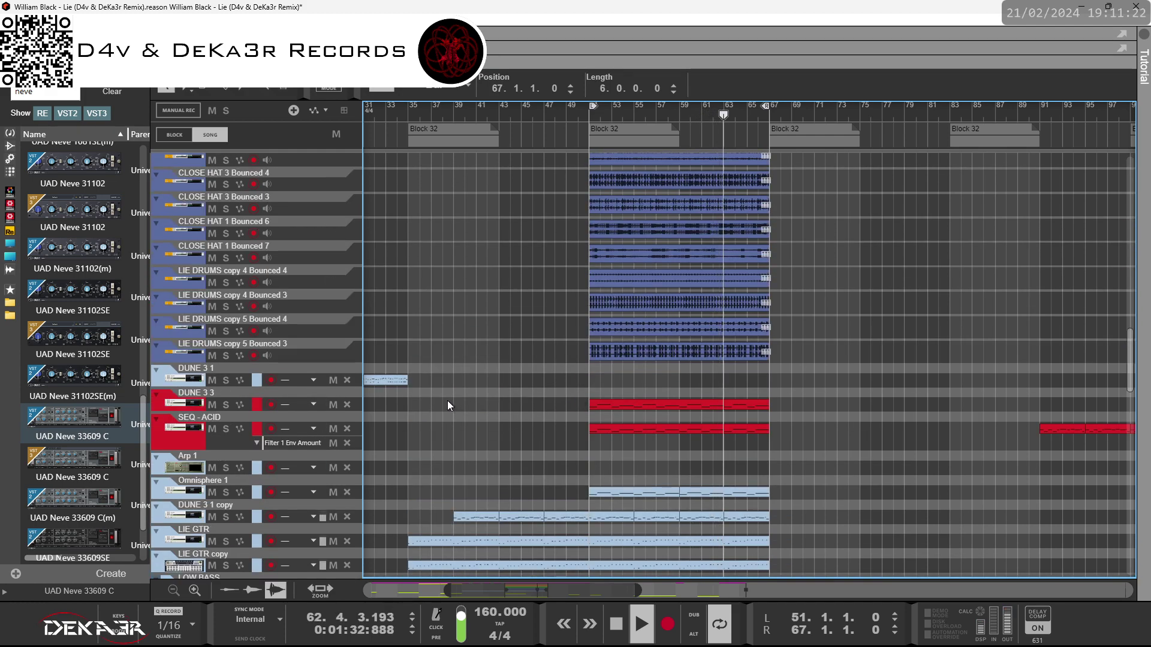
pyautogui.moveTo(391, 383); pyautogui.dragTo(752, 380)
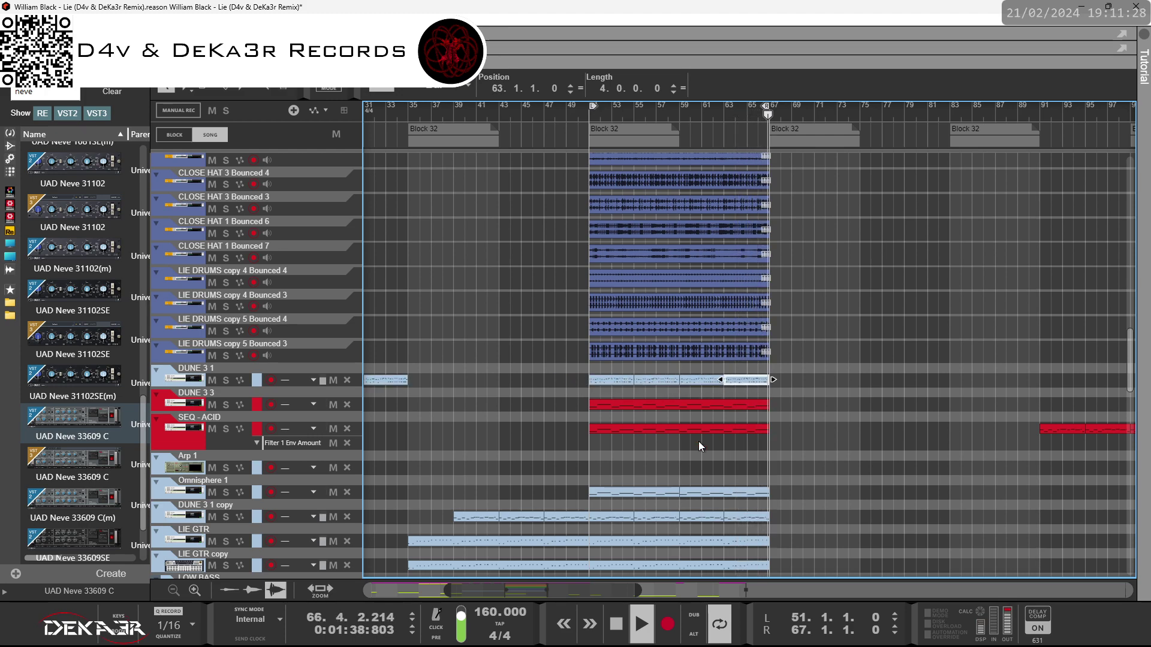
pyautogui.scroll(-3, 612, 490)
pyautogui.scroll(3, 607, 487)
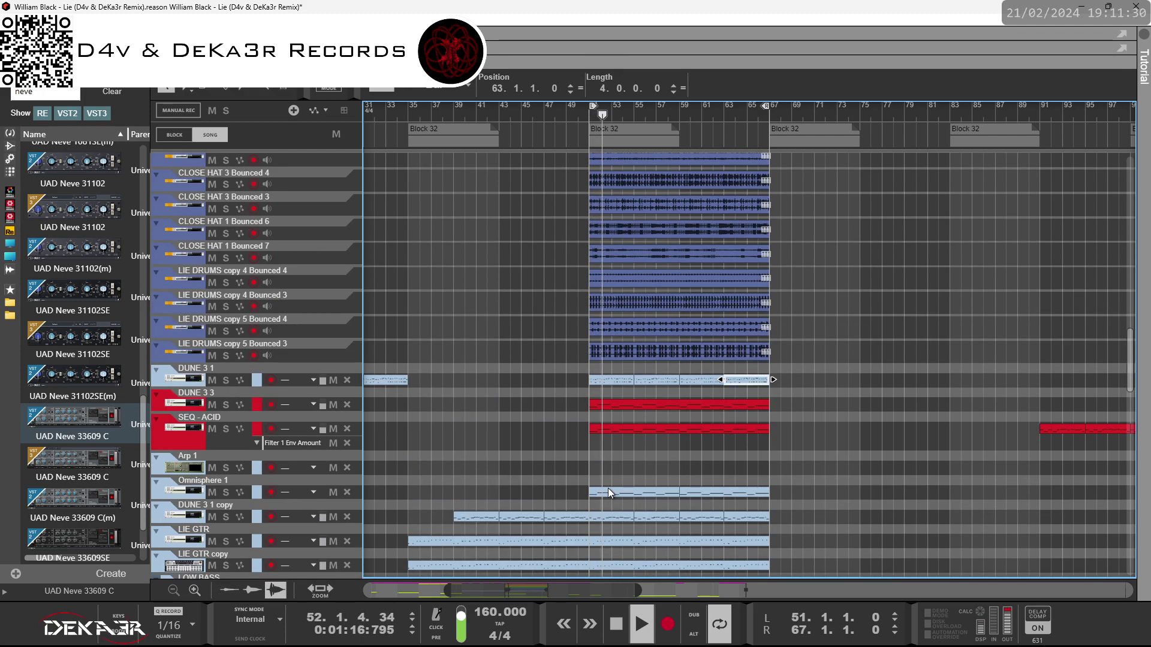
# Step: Reorder the sequencer tracks so SEQ - ACID directly follows DUNE 3 3 and DUNE 3 1 sits below Arp 1
pyautogui.click(157, 406)
pyautogui.moveTo(157, 407); pyautogui.dragTo(158, 373)
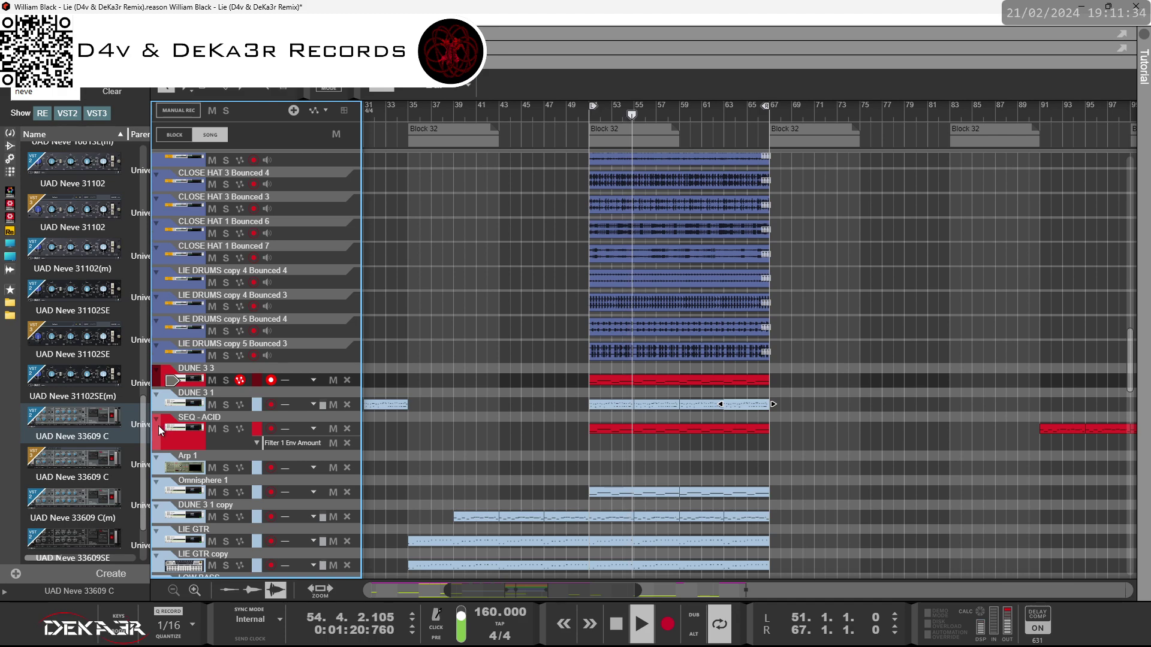
pyautogui.moveTo(161, 425); pyautogui.dragTo(239, 466)
pyautogui.scroll(-6, 240, 466)
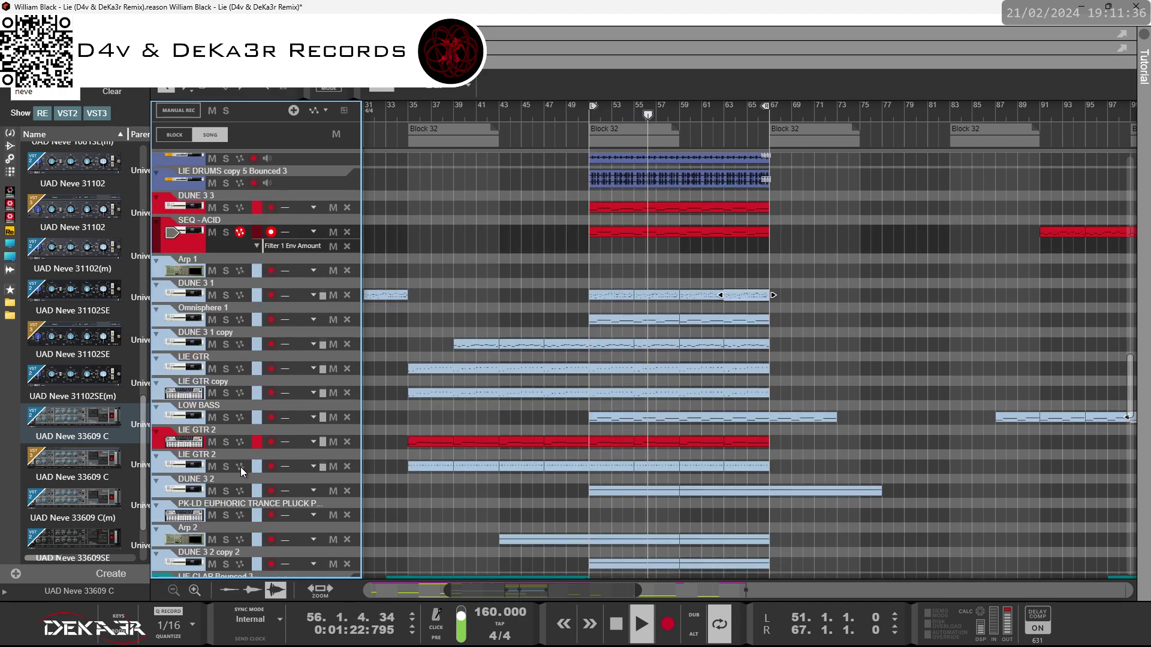
# Step: Move the red LIE GTR 2 track up the sequencer so it sits between DUNE 3 3 and SEQ - ACID
pyautogui.moveTo(158, 443); pyautogui.dragTo(180, 279)
pyautogui.scroll(3, 204, 345)
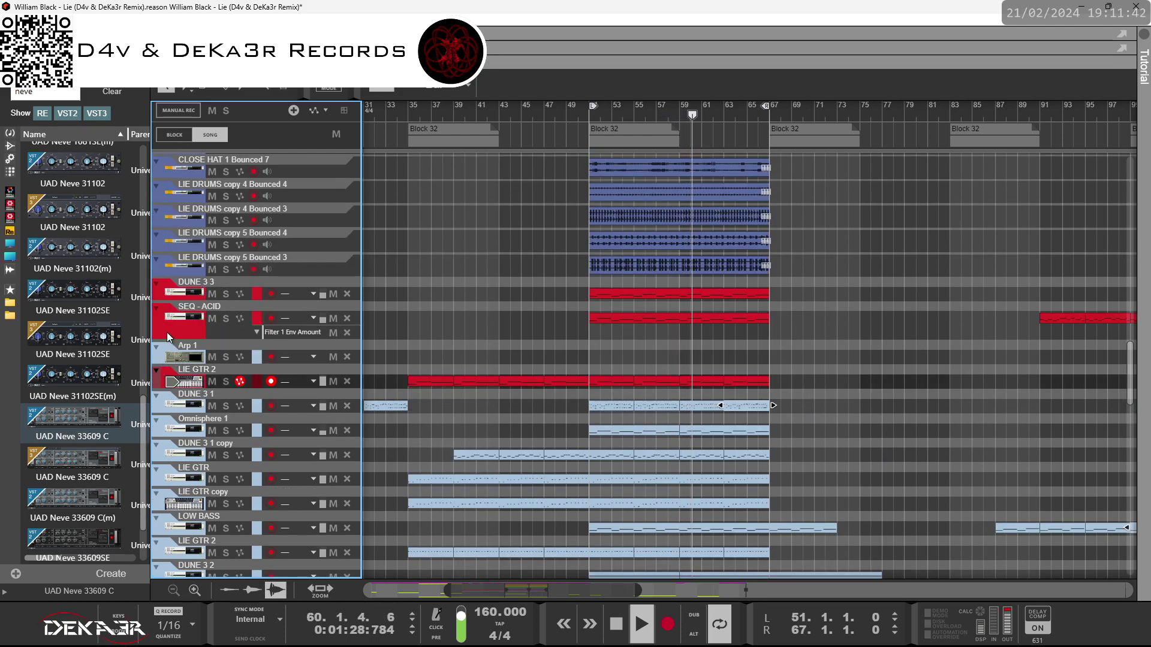
pyautogui.moveTo(167, 379); pyautogui.dragTo(197, 306)
# Step: Review the order, colours and clip alignment of the sequencer tracks, from the LIE FX tracks up to the LIE VOX tracks
pyautogui.scroll(-4, 466, 386)
pyautogui.scroll(-2, 466, 386)
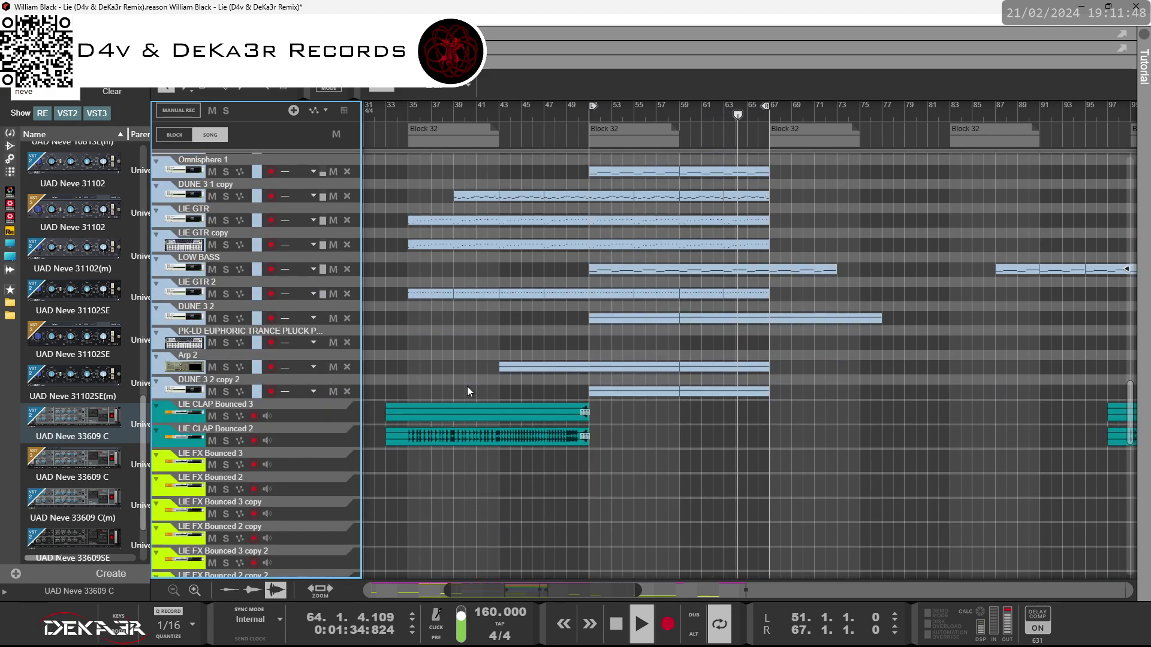
pyautogui.scroll(6, 466, 385)
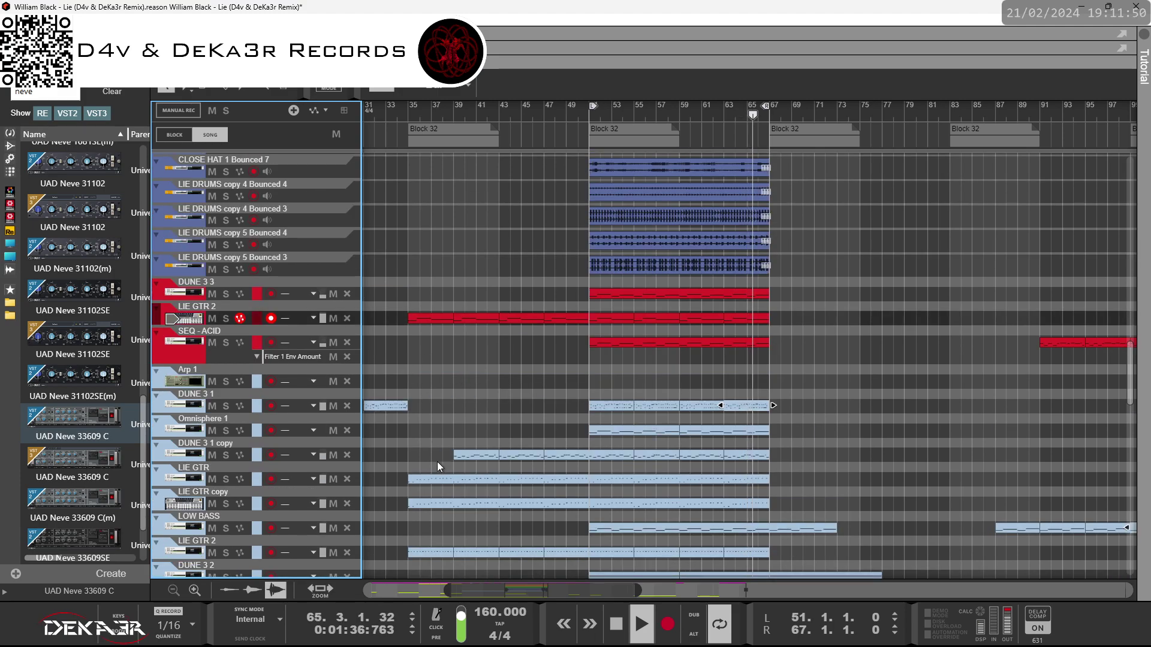
pyautogui.scroll(-10, 437, 462)
pyautogui.scroll(12, 437, 462)
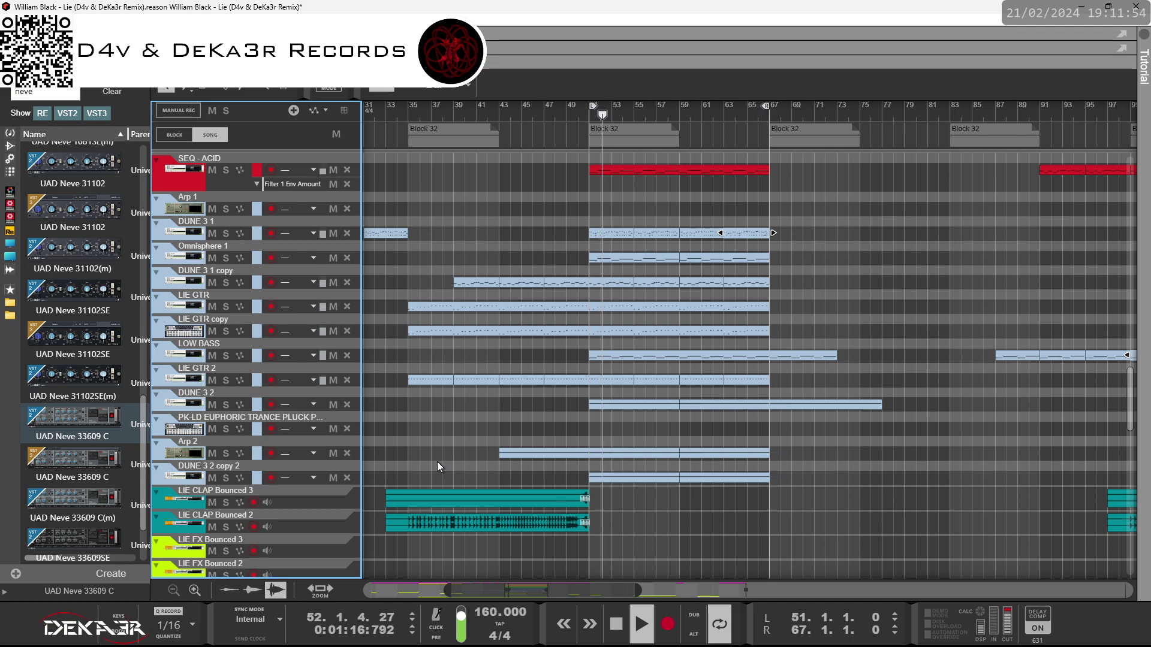
pyautogui.moveTo(456, 590)
pyautogui.mouseDown()
pyautogui.moveTo(340, 591)
pyautogui.moveTo(578, 590)
pyautogui.moveTo(467, 582)
pyautogui.mouseUp()
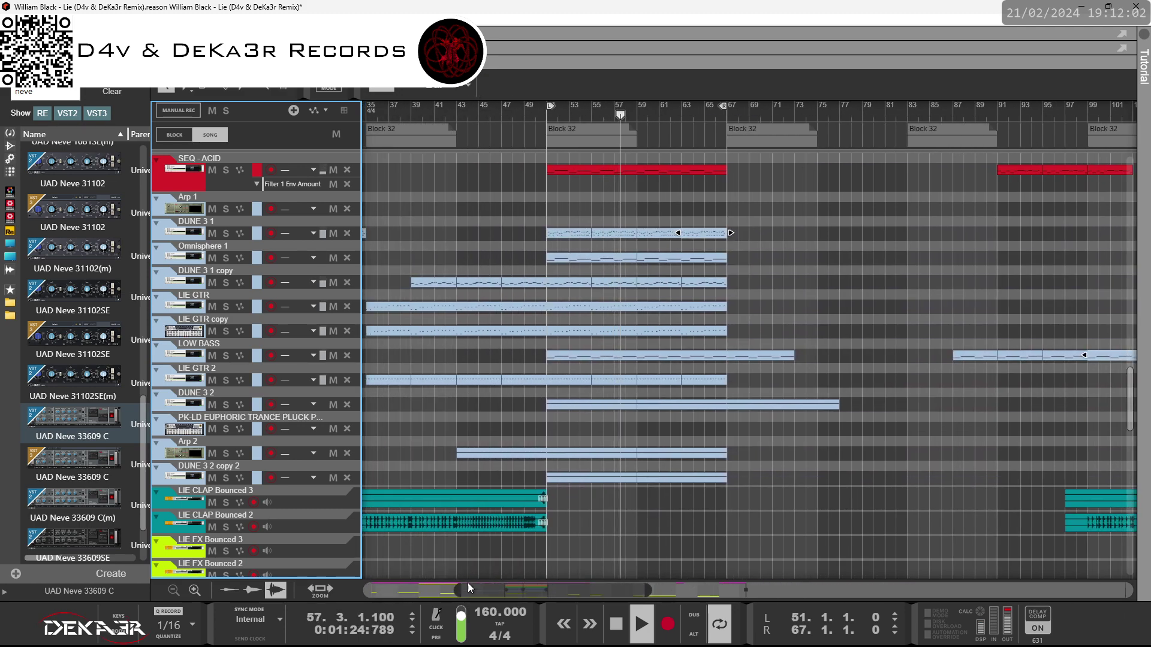
pyautogui.scroll(3, 458, 535)
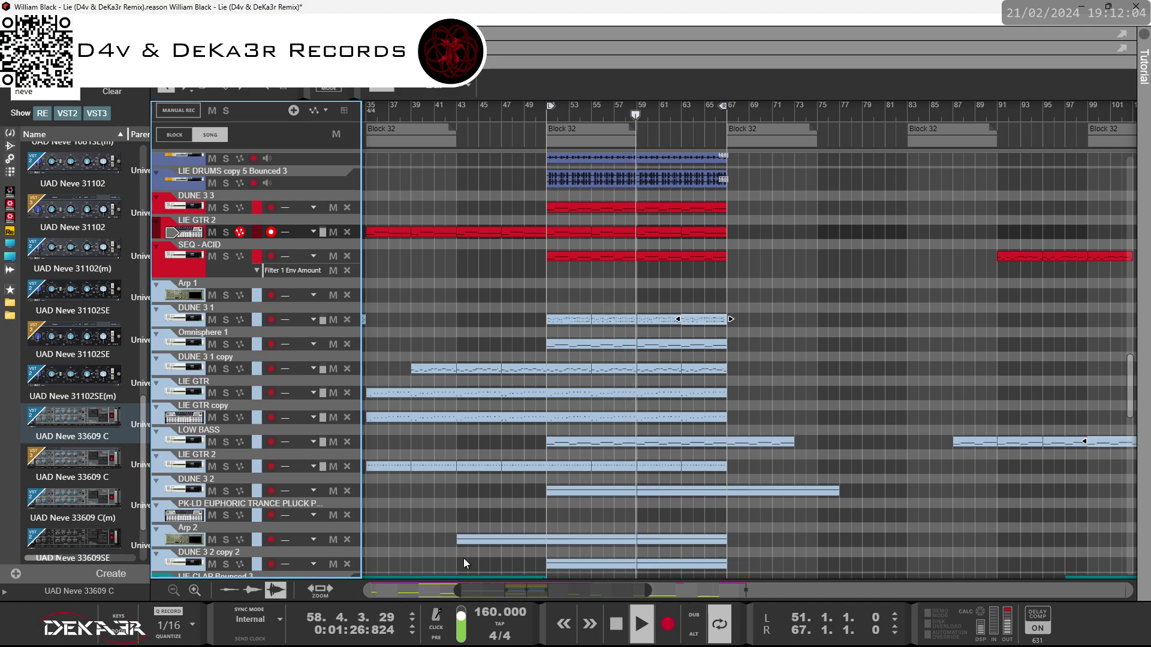
pyautogui.hscroll(-2, 474, 558)
pyautogui.scroll(15, 505, 472)
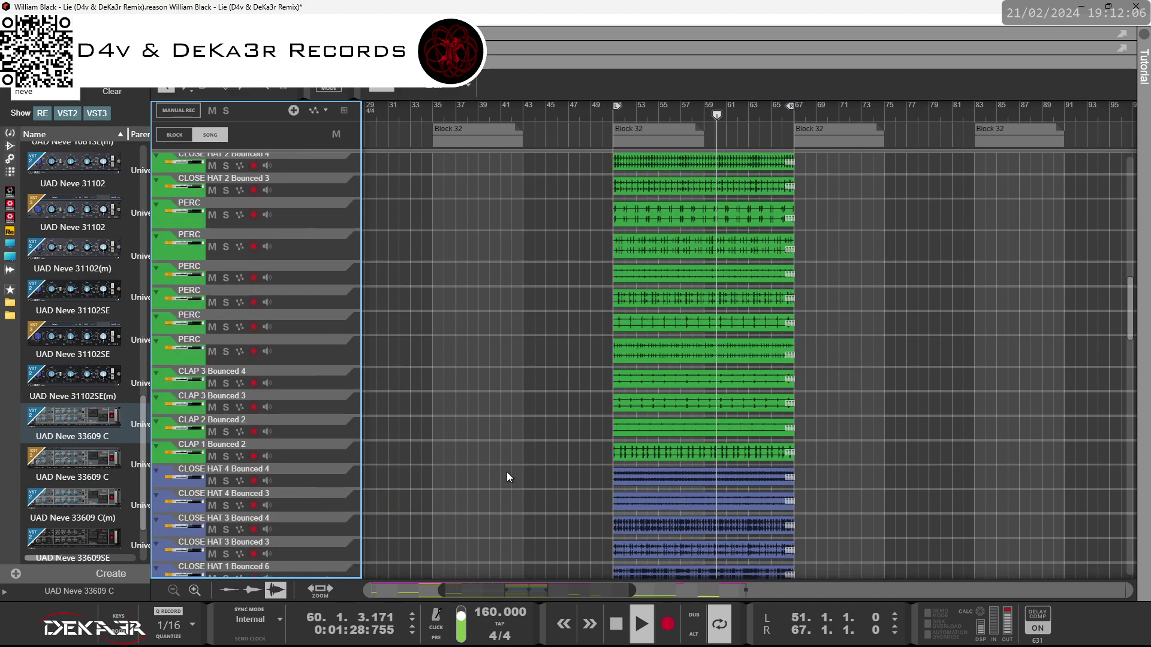
pyautogui.scroll(-1, 506, 472)
pyautogui.scroll(3, 506, 472)
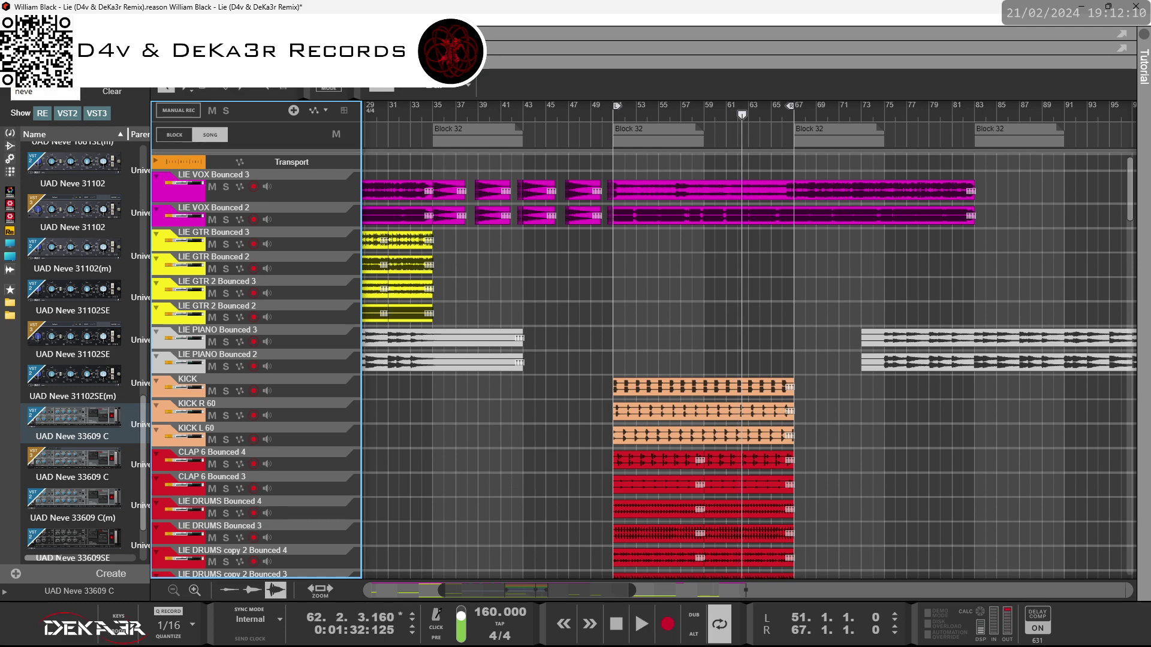
# Step: Save the remix song under its existing file name
pyautogui.hotkey('alt', 'f')
pyautogui.press('Down')
pyautogui.press('Down')
pyautogui.press('Return')
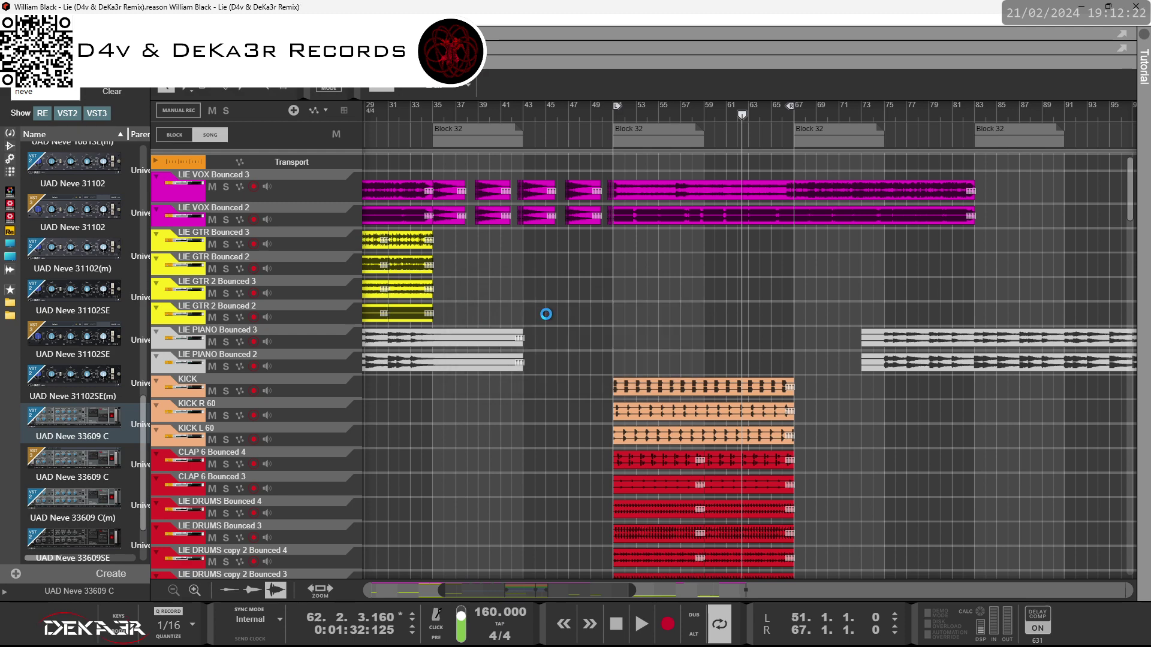
# Step: Open the song information and place the text cursor in the additional information text after "Remix Contest - Demo Track"
pyautogui.scroll(-5, 546, 314)
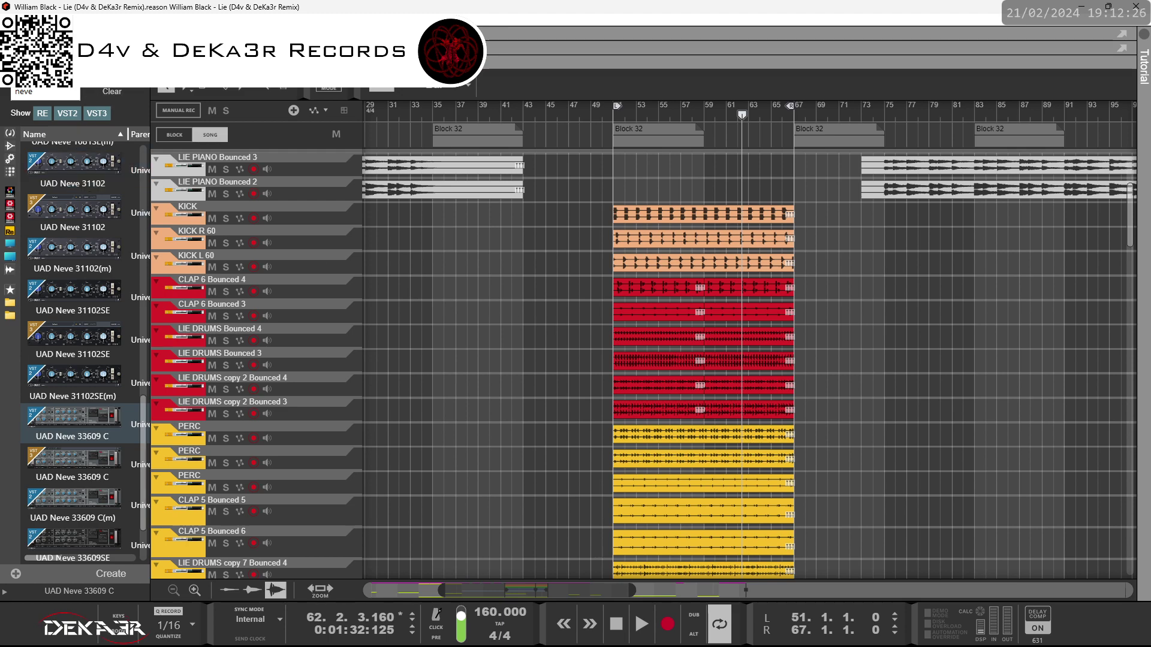
pyautogui.click(13, 20)
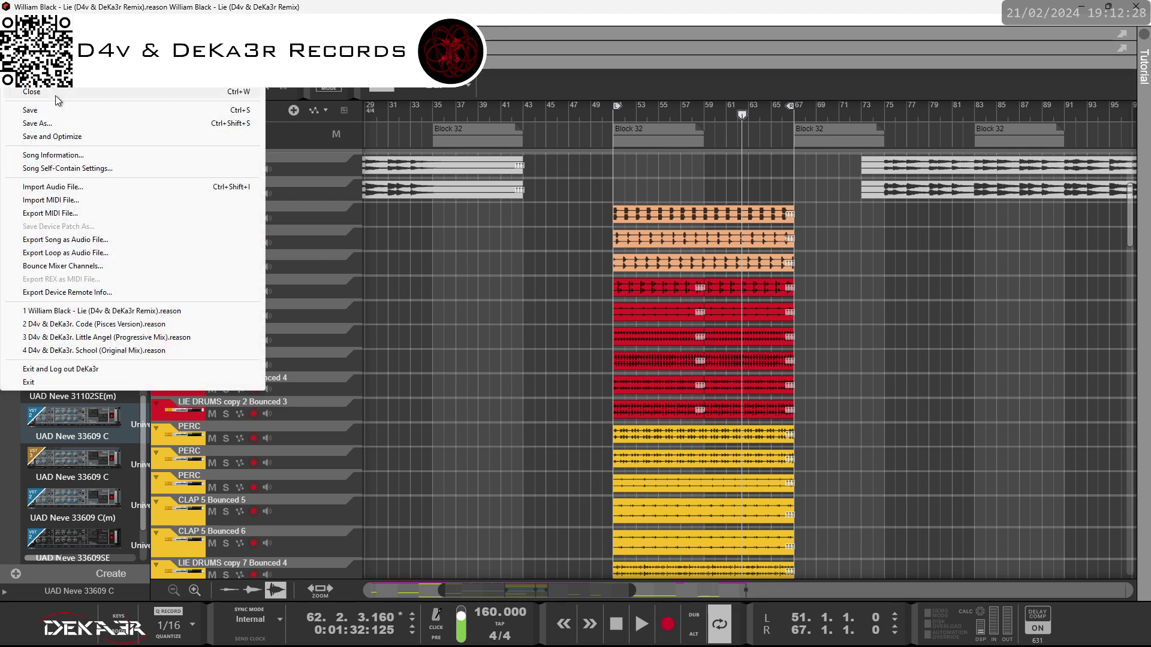
pyautogui.click(92, 155)
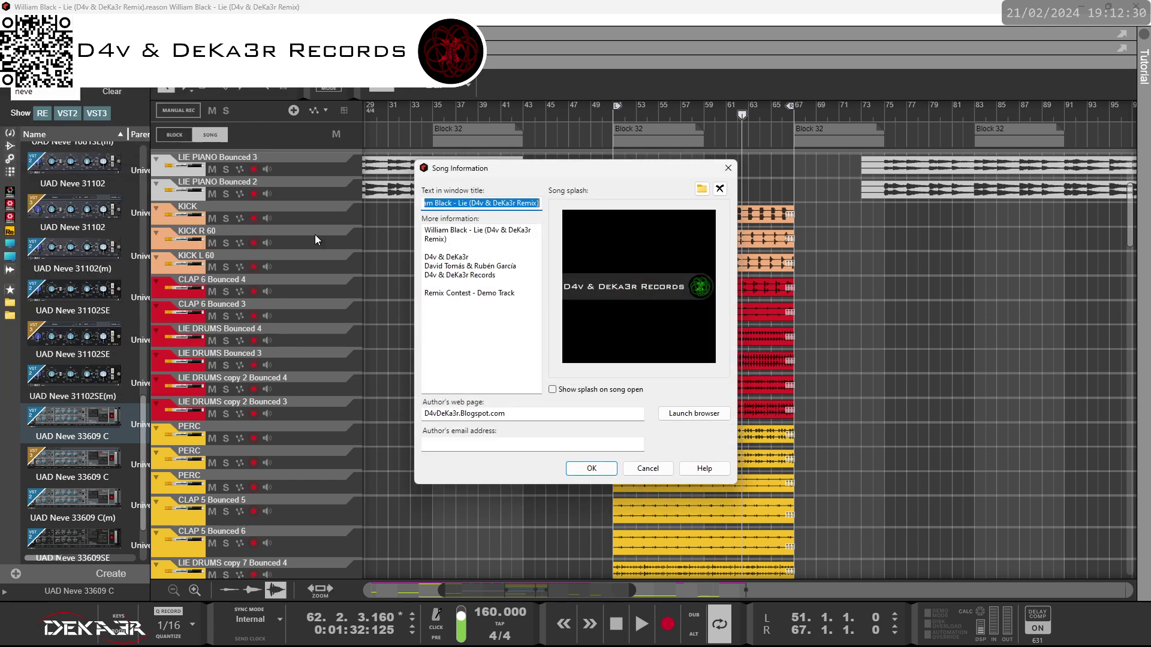
pyautogui.click(525, 297)
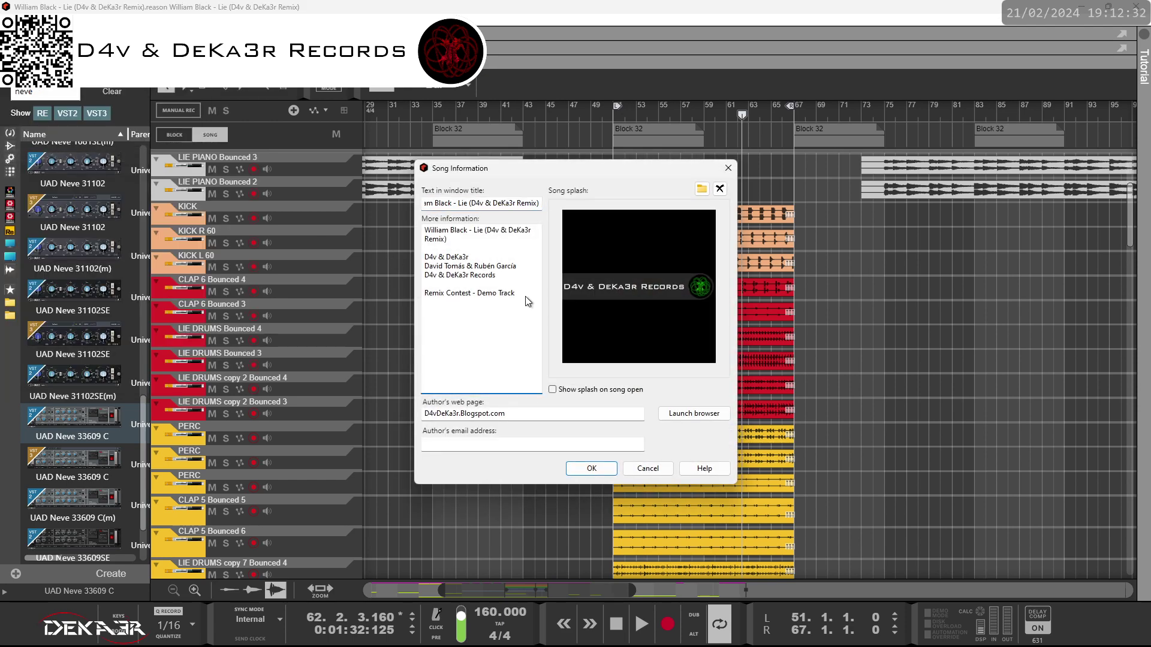